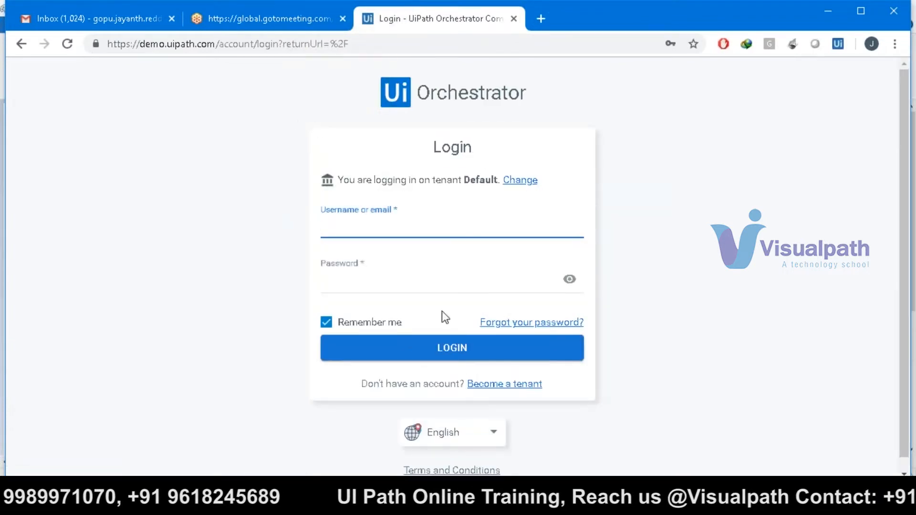
# - Start a new tenant and enter the tenant name, the owner's first name, surname and e-mail address
pyautogui.click(480, 385)
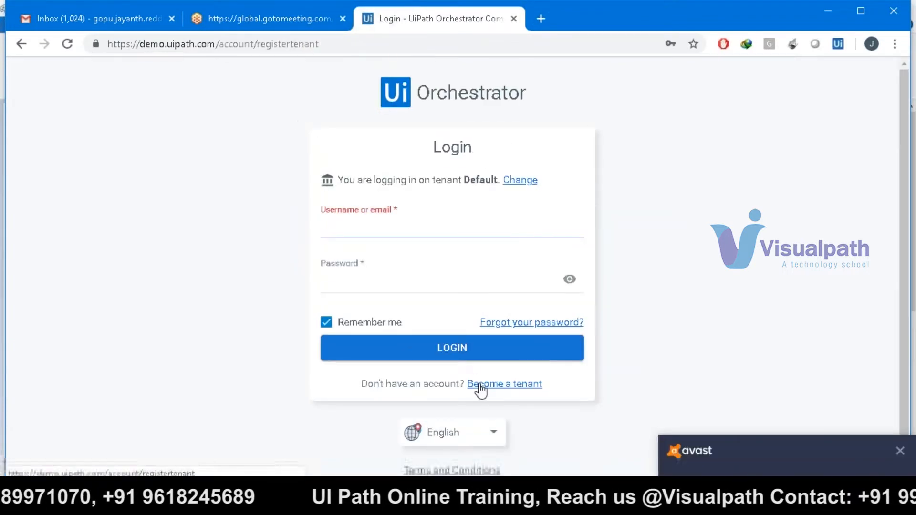
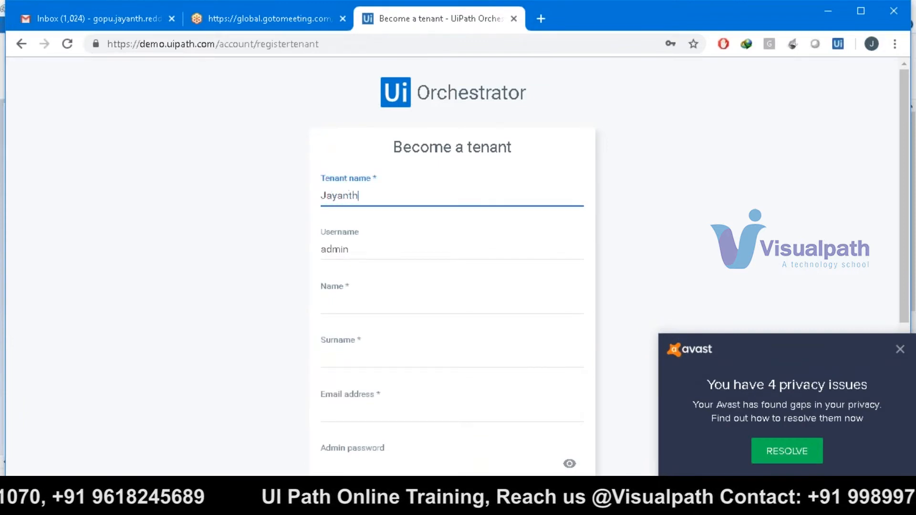
pyautogui.press('Tab')
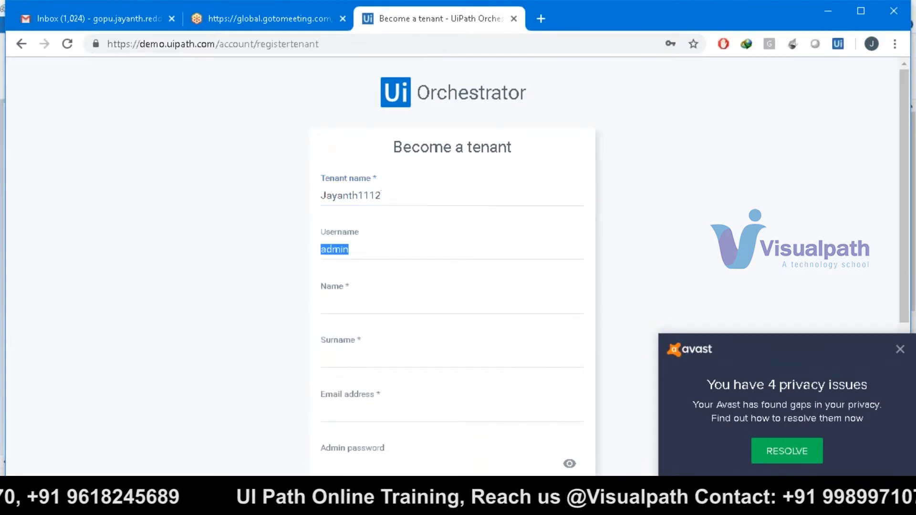
pyautogui.press('Tab')
pyautogui.hotkey('shift', 'Tab')
pyautogui.press('Tab')
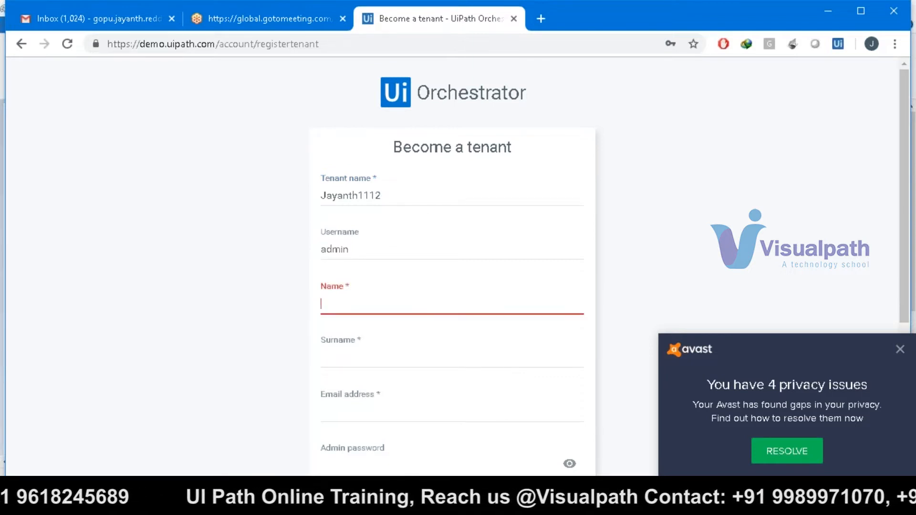
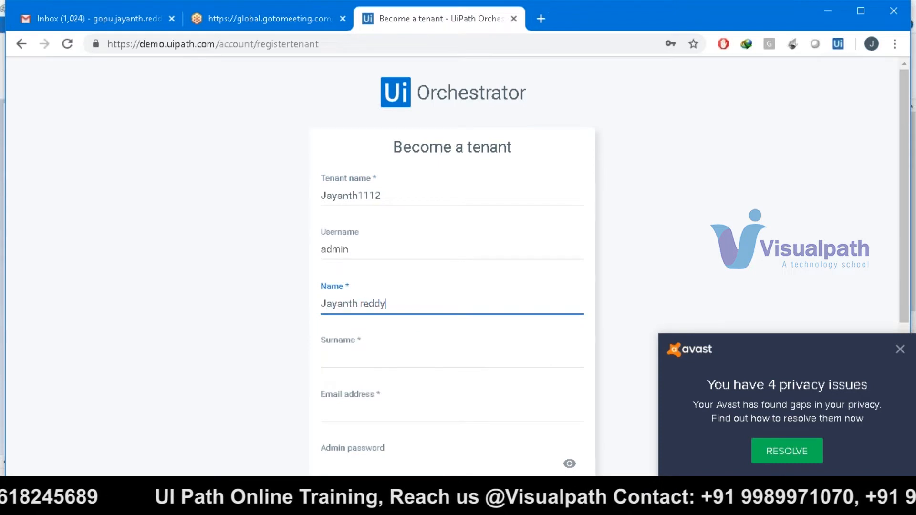
pyautogui.press('Tab')
pyautogui.press('Tab')
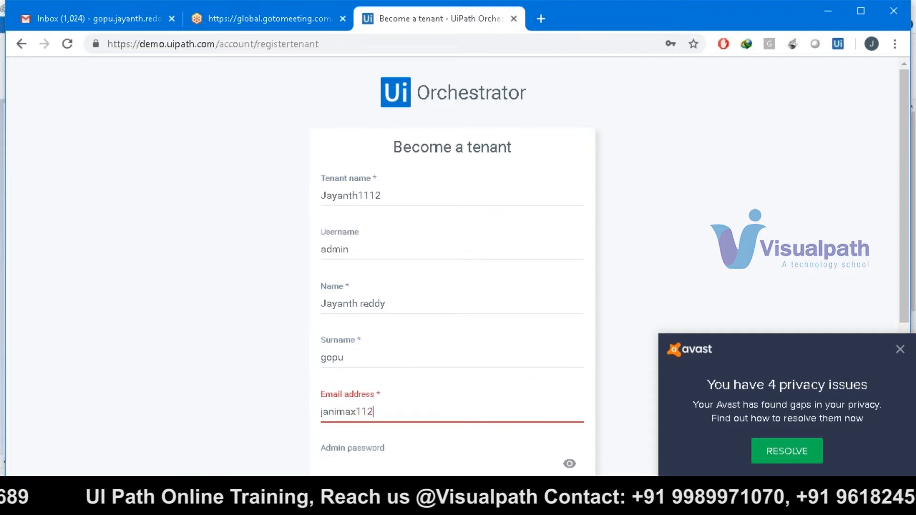
# - Enter and confirm the admin password, accept the Terms and Conditions, and create the tenant
pyautogui.press('Tab')
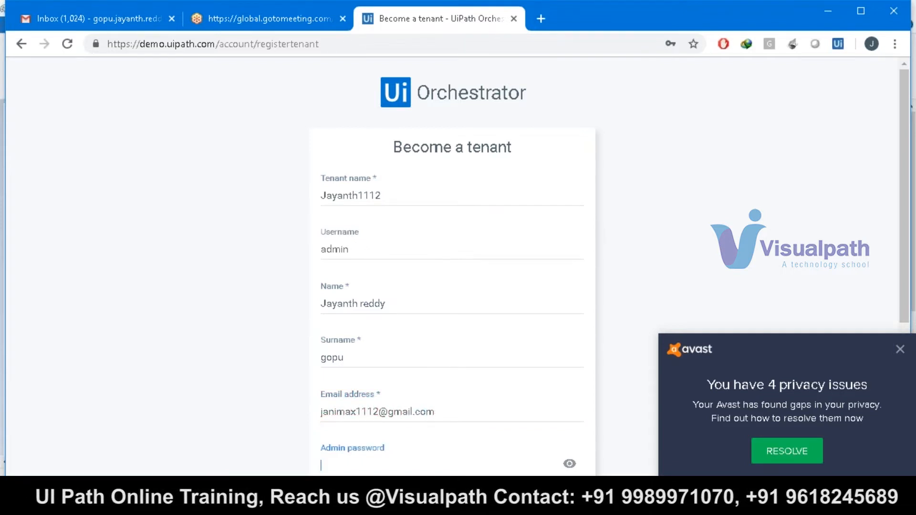
pyautogui.press('BackSpace')
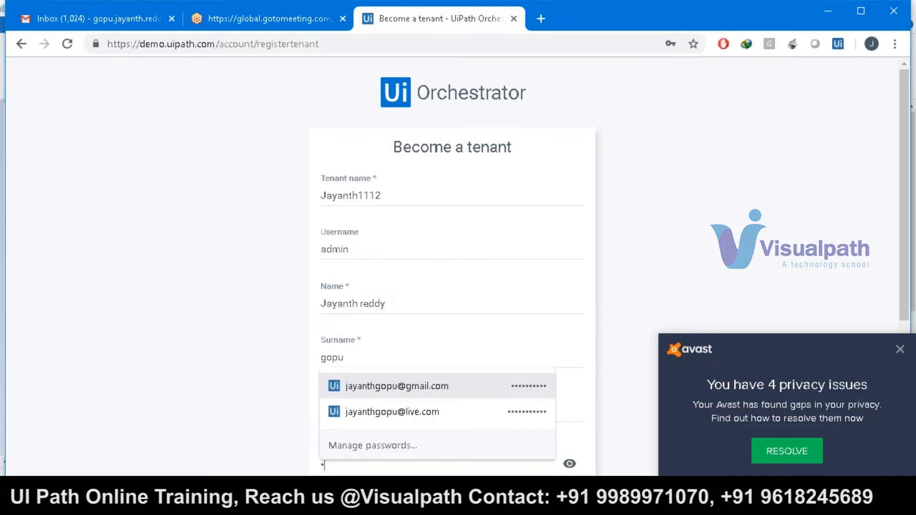
pyautogui.press('BackSpace')
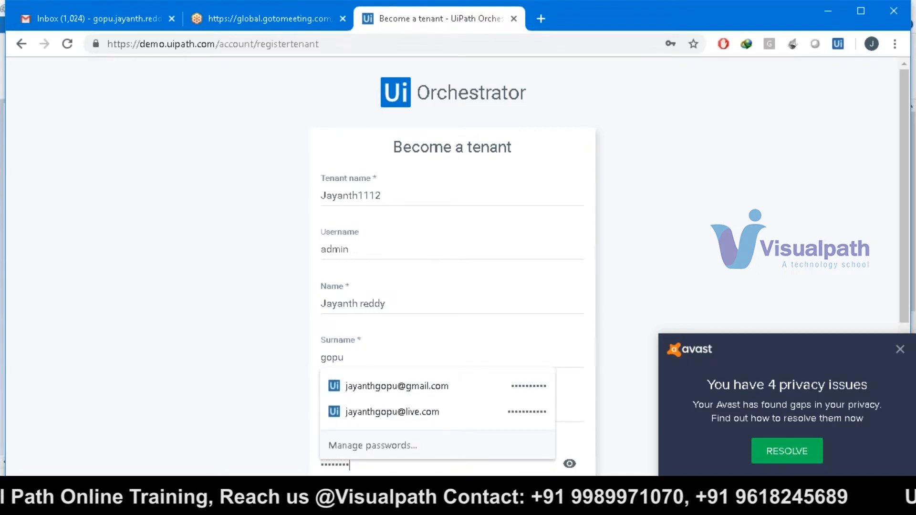
pyautogui.click(771, 322)
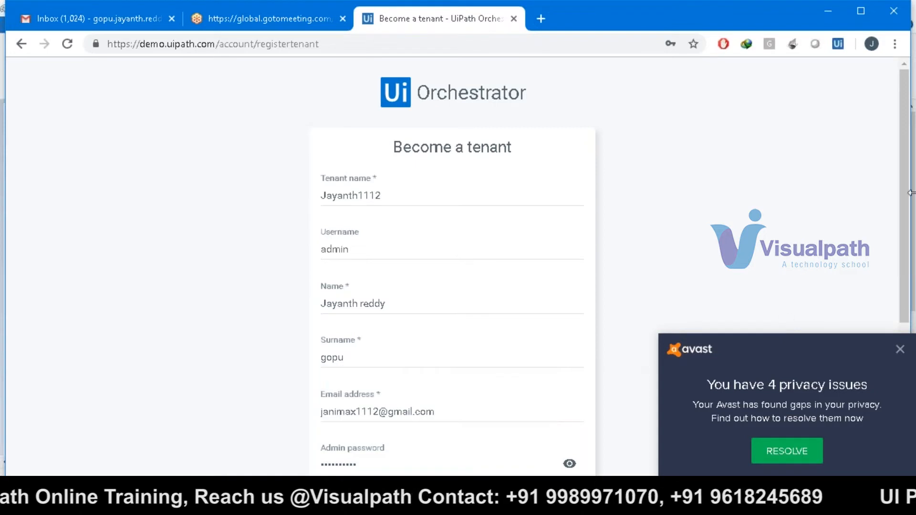
pyautogui.moveTo(908, 196); pyautogui.dragTo(906, 348)
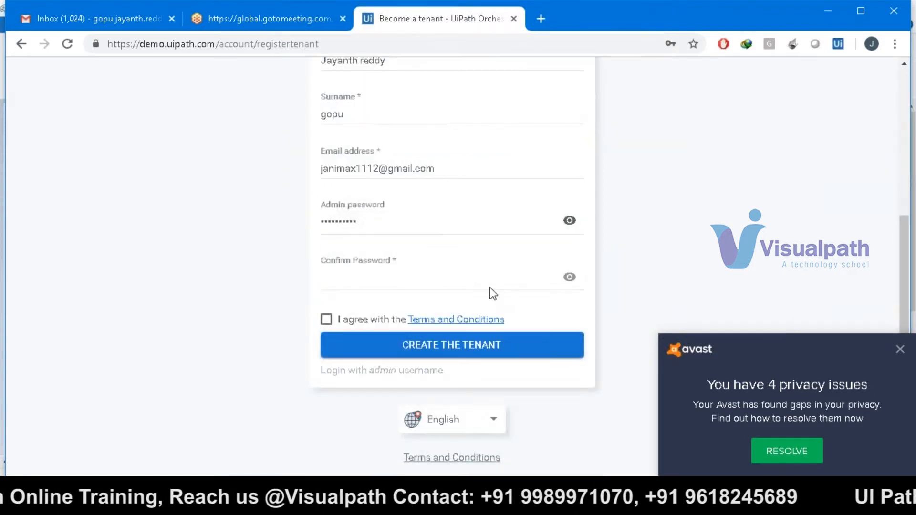
pyautogui.click(490, 279)
pyautogui.write('•••••••')
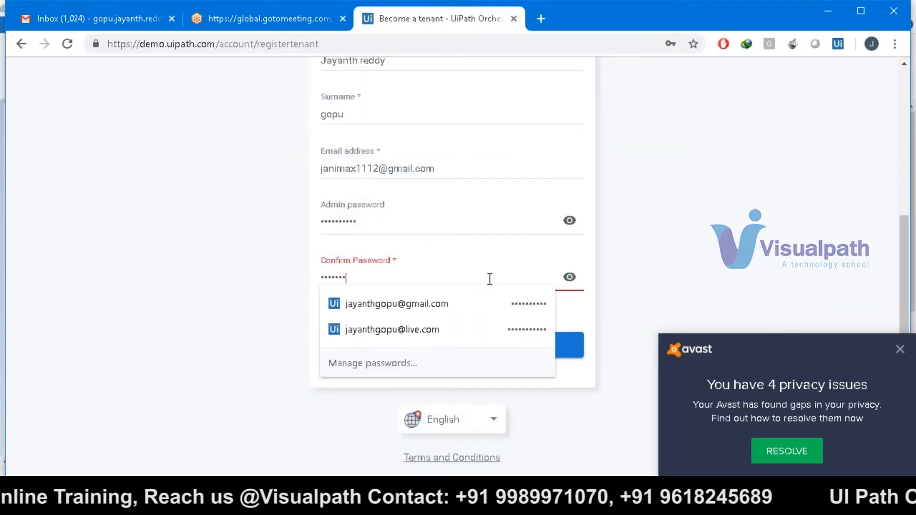
pyautogui.click(231, 334)
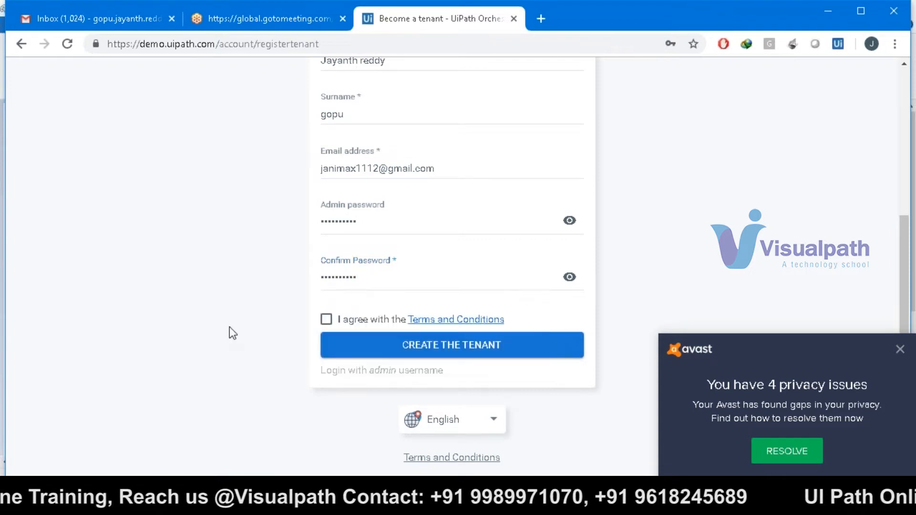
pyautogui.click(327, 321)
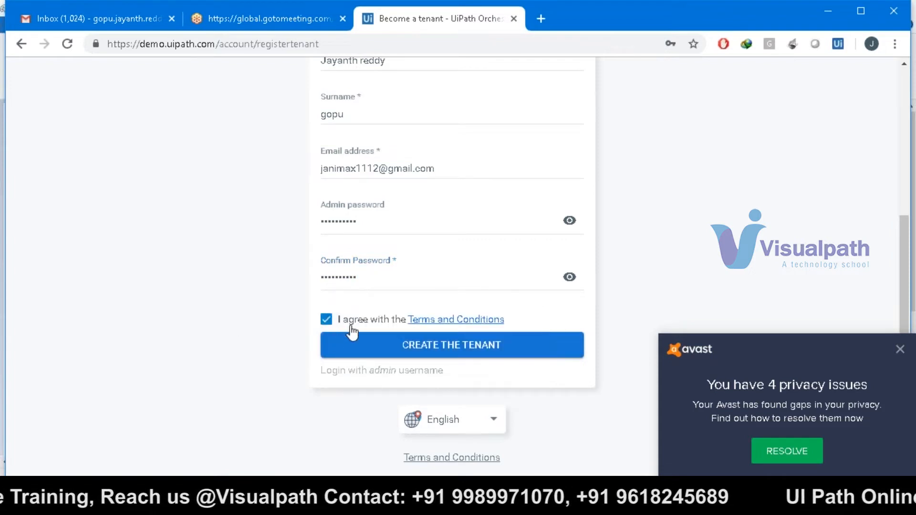
pyautogui.click(379, 352)
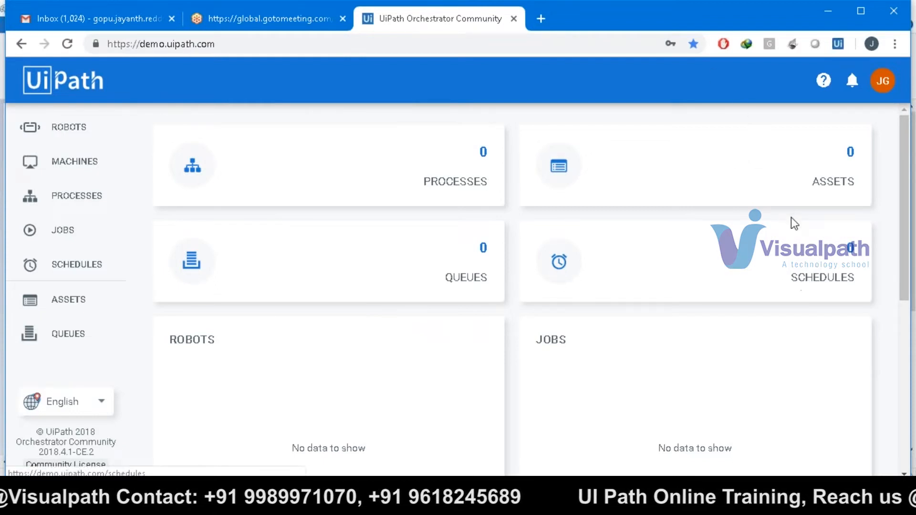
# - Open the empty Robots and Machines lists, then bring the Paint architecture diagram forward
pyautogui.click(73, 131)
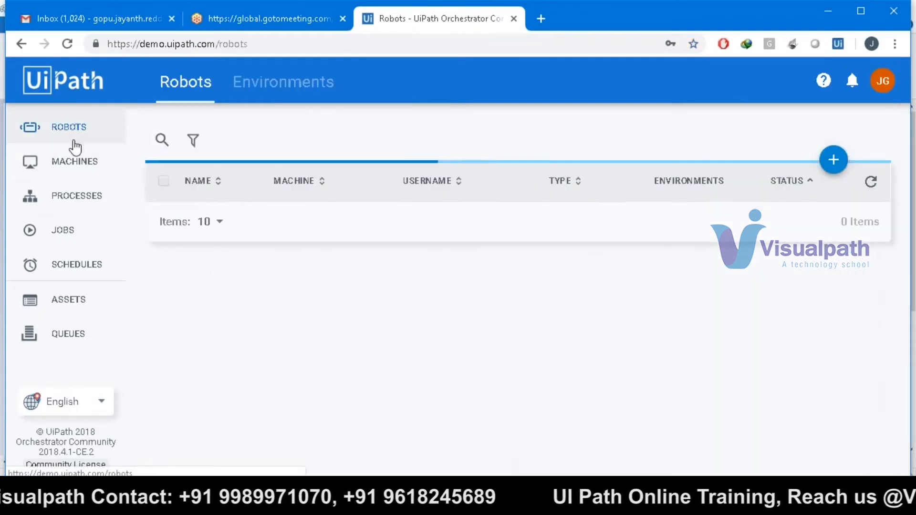
pyautogui.click(76, 160)
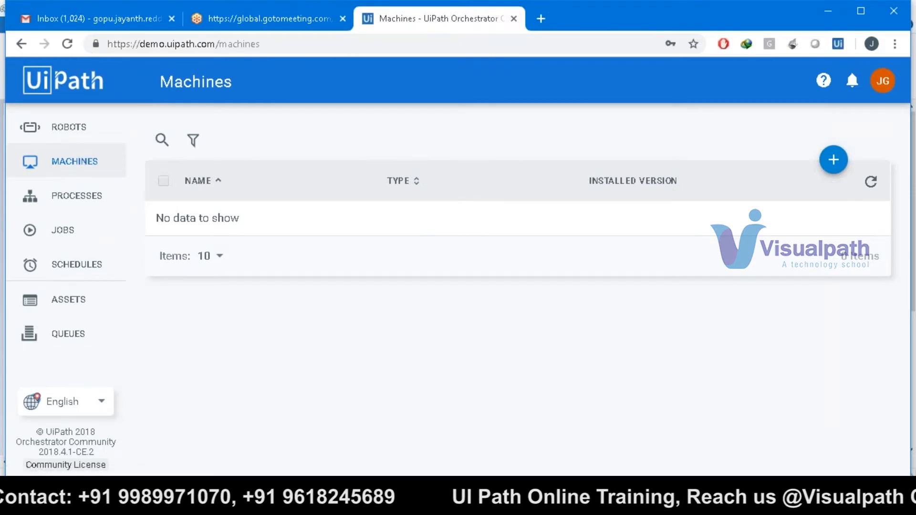
pyautogui.hotkey('alt', 'Tab')
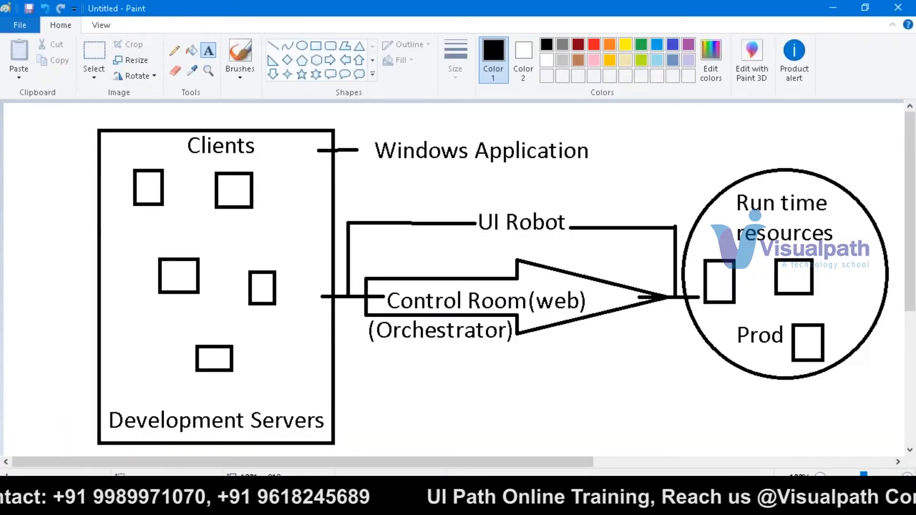
# - Minimize and restore the Paint diagram to discuss it, then return to the Orchestrator Machines page
pyautogui.click(834, 7)
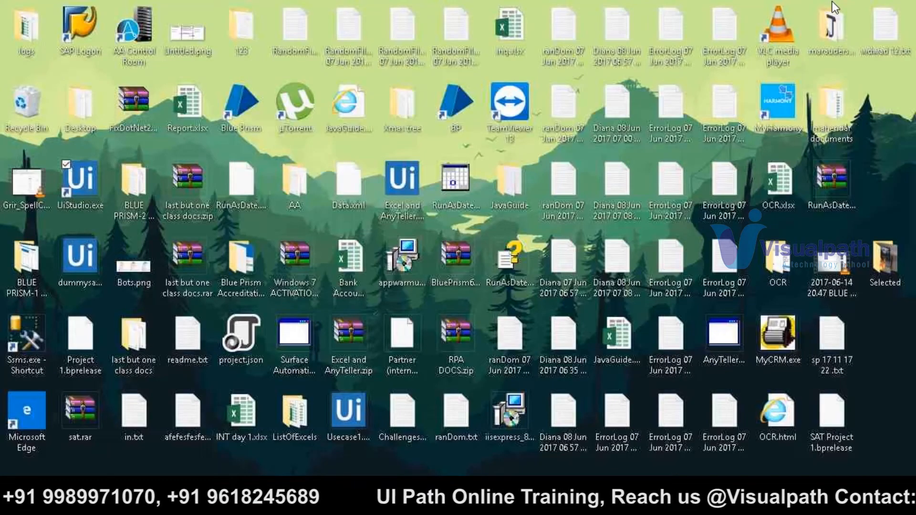
pyautogui.click(444, 502)
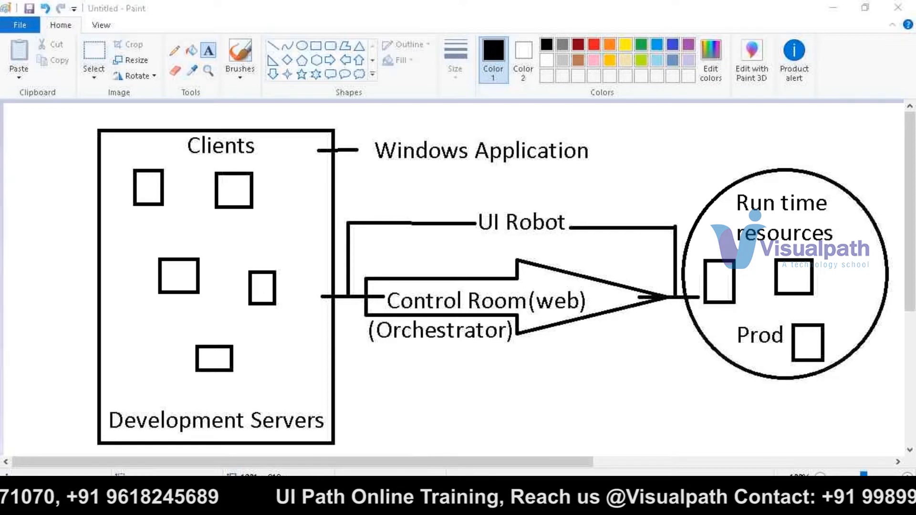
pyautogui.press('super+d')
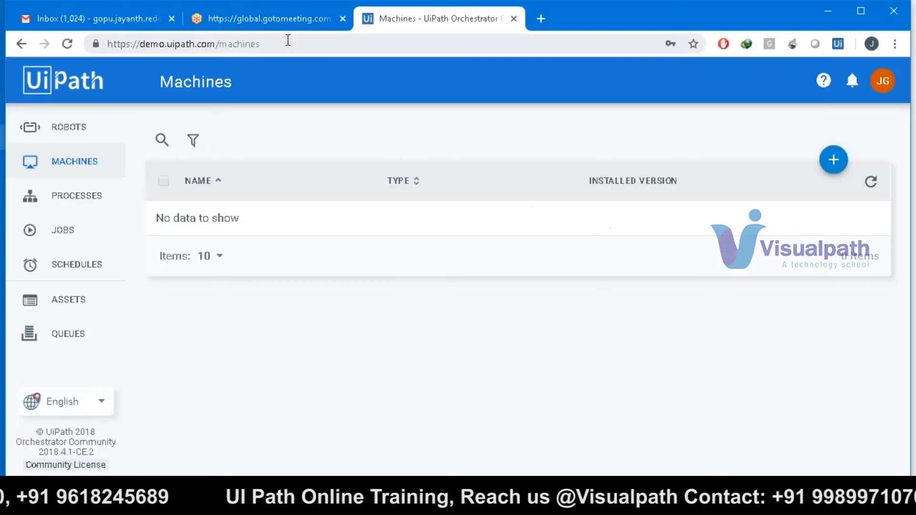
# - Open the empty Robots page, glance at UiPath Studio, and reveal the Standard/Floating Robot options
pyautogui.click(76, 136)
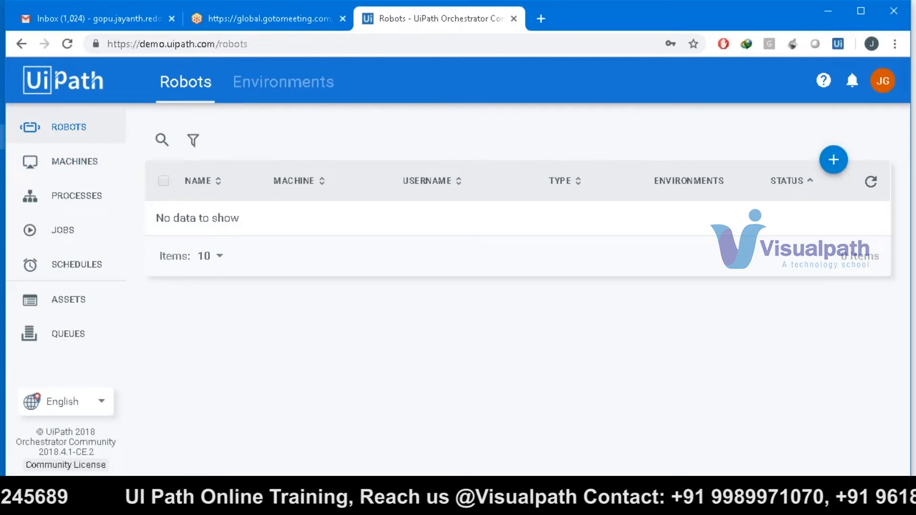
pyautogui.click(458, 504)
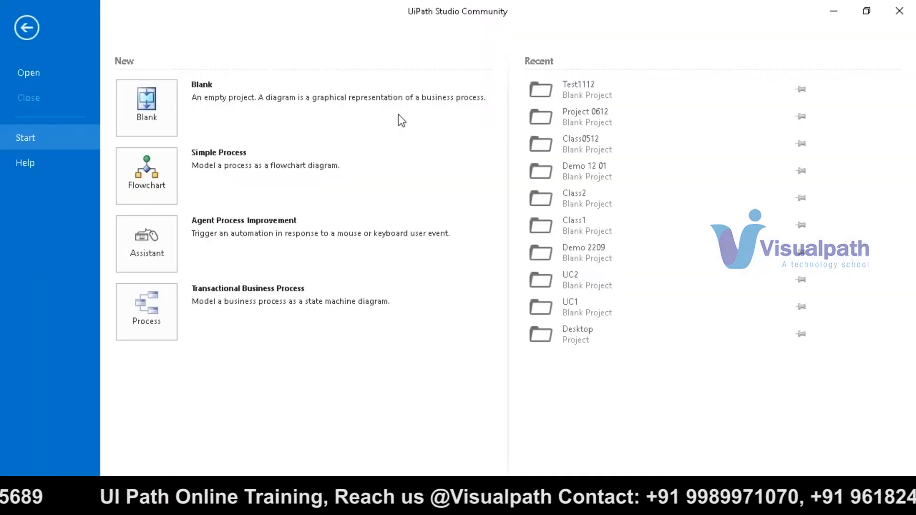
pyautogui.click(363, 504)
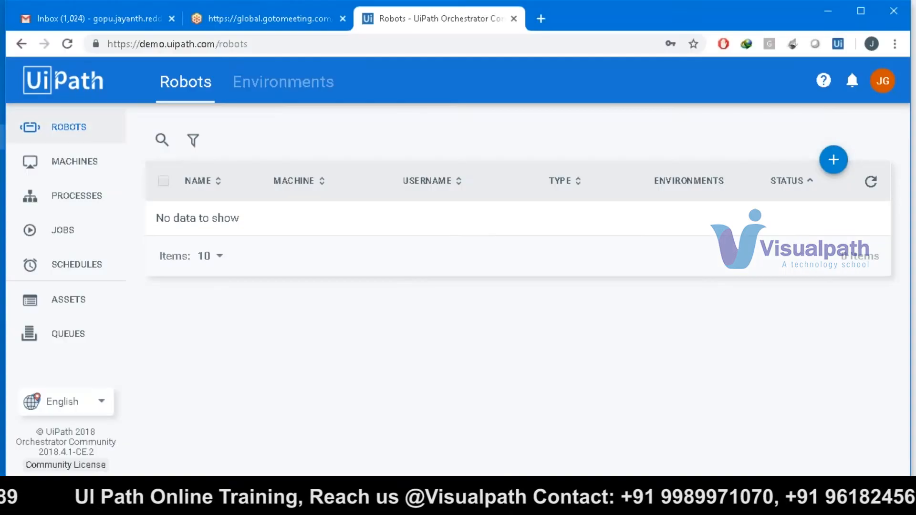
pyautogui.click(833, 161)
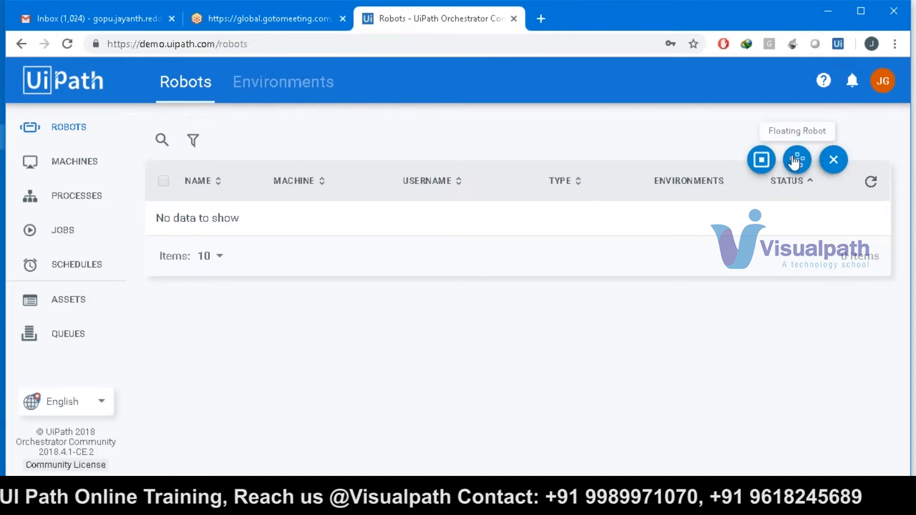
# - Start a new standard robot and provision MyLappy as its machine, discarding 'My Own Laptop'
pyautogui.click(762, 161)
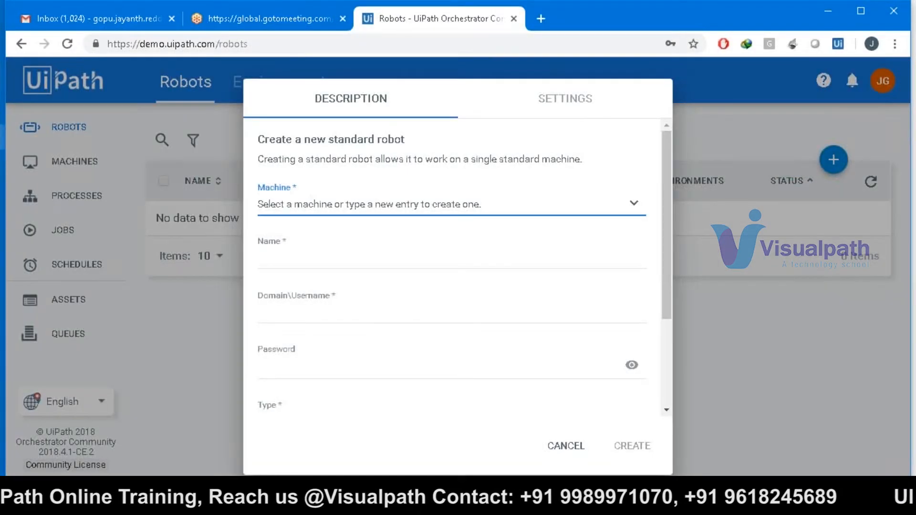
pyautogui.click(490, 210)
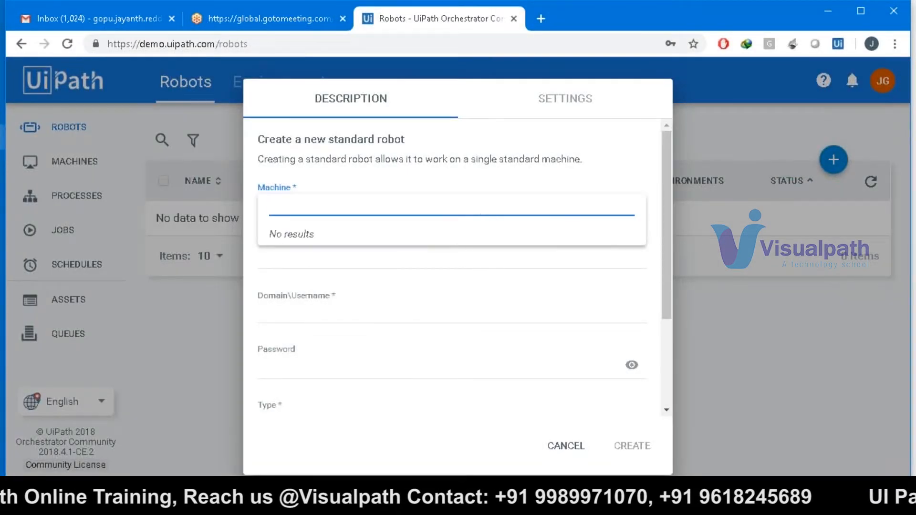
pyautogui.click(479, 260)
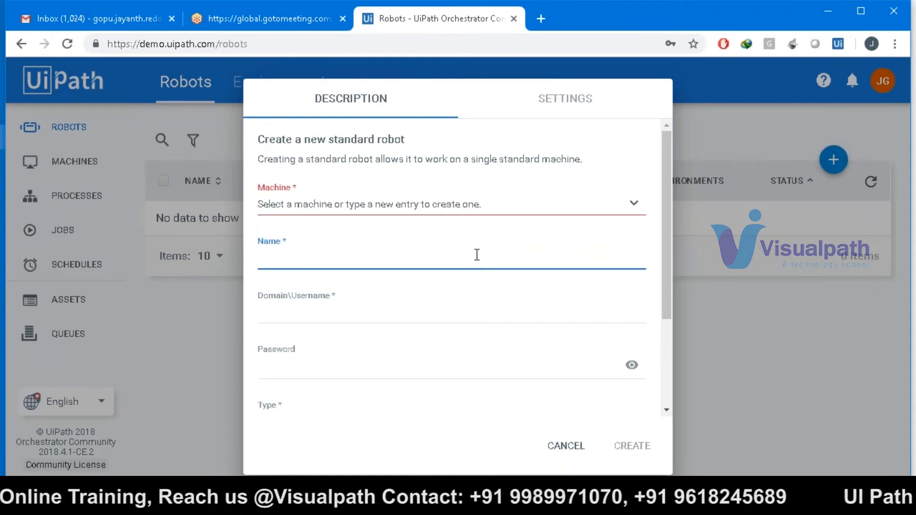
pyautogui.click(466, 208)
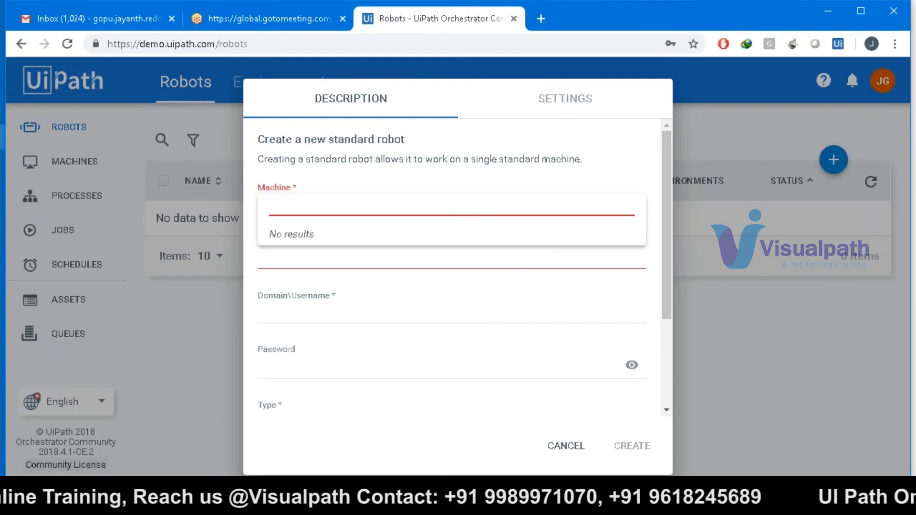
pyautogui.write('My ')
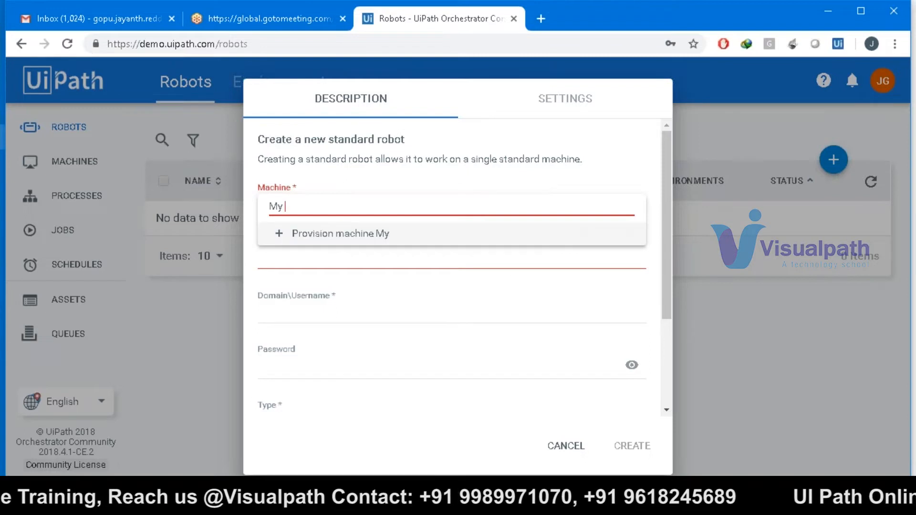
pyautogui.write('Own Lapto')
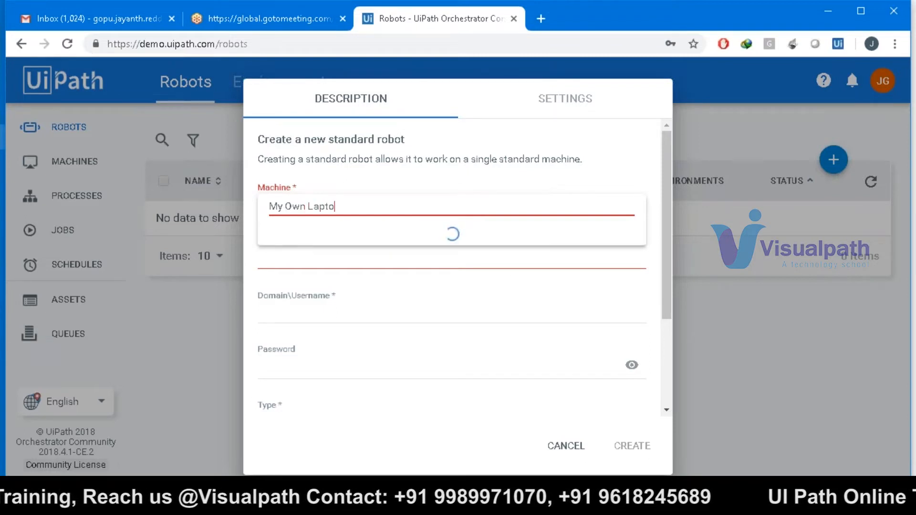
pyautogui.write('p')
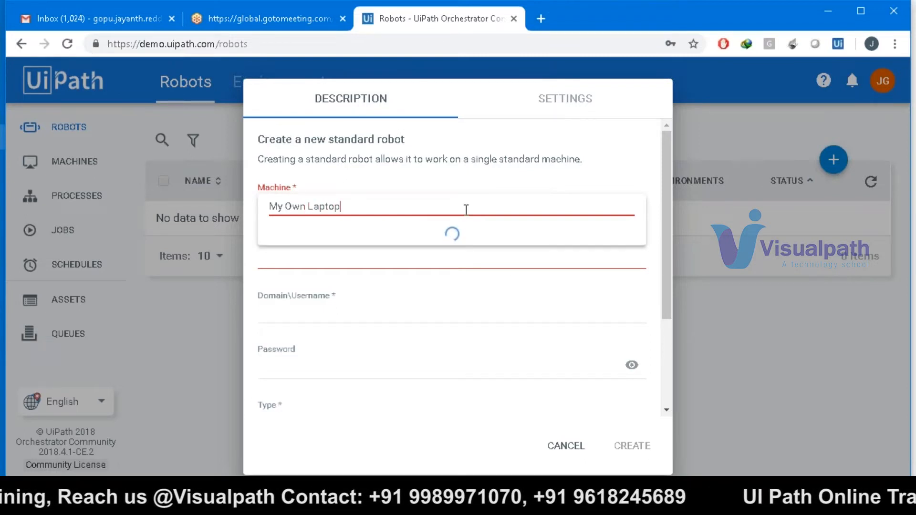
pyautogui.click(406, 293)
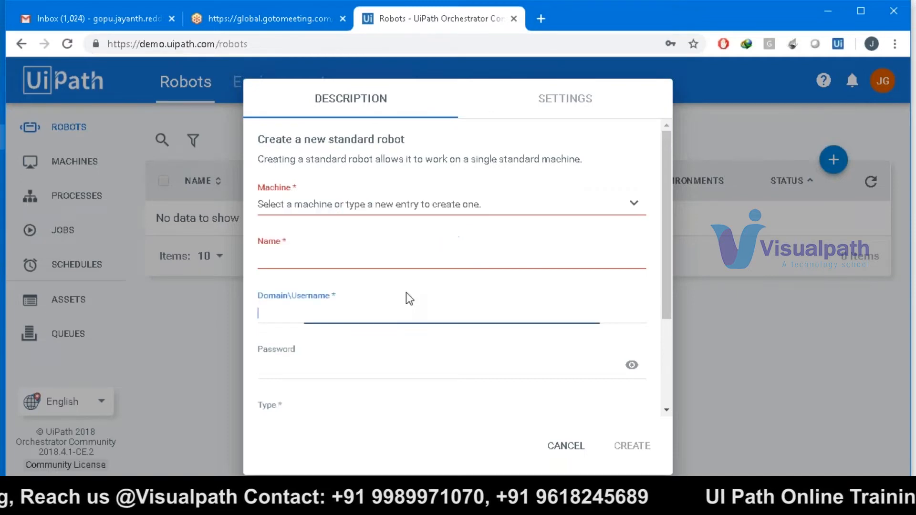
pyautogui.click(388, 211)
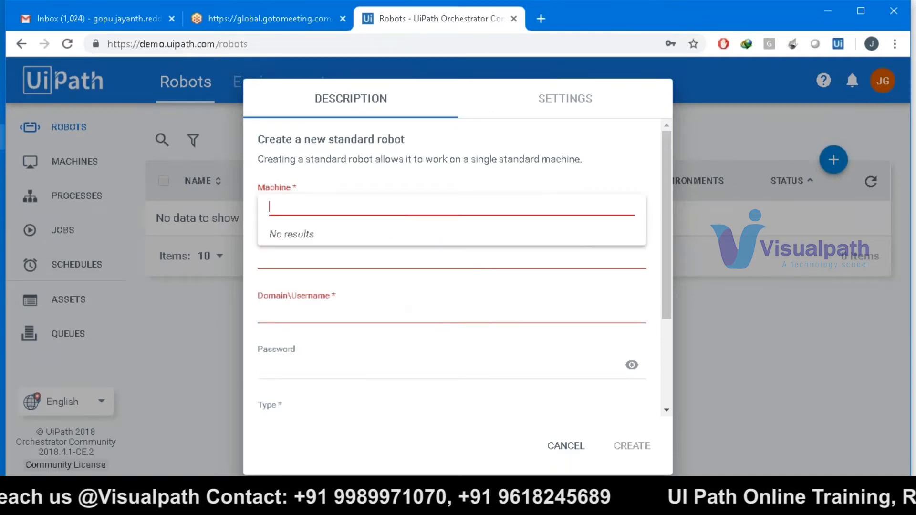
pyautogui.write('My')
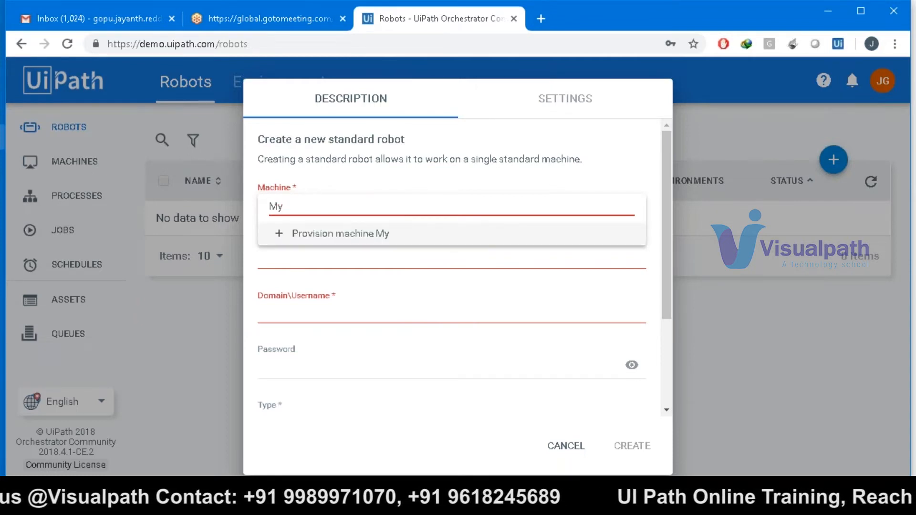
pyautogui.write('Lappy')
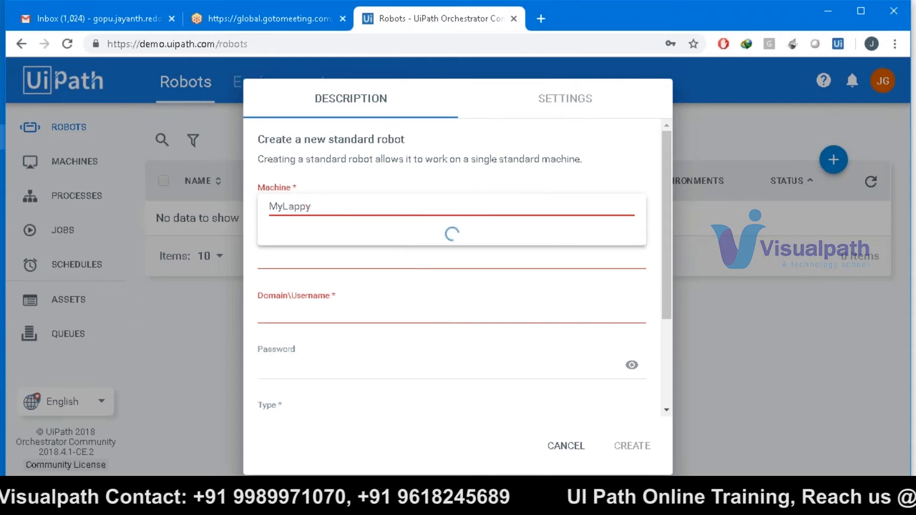
pyautogui.click(383, 243)
pyautogui.click(383, 260)
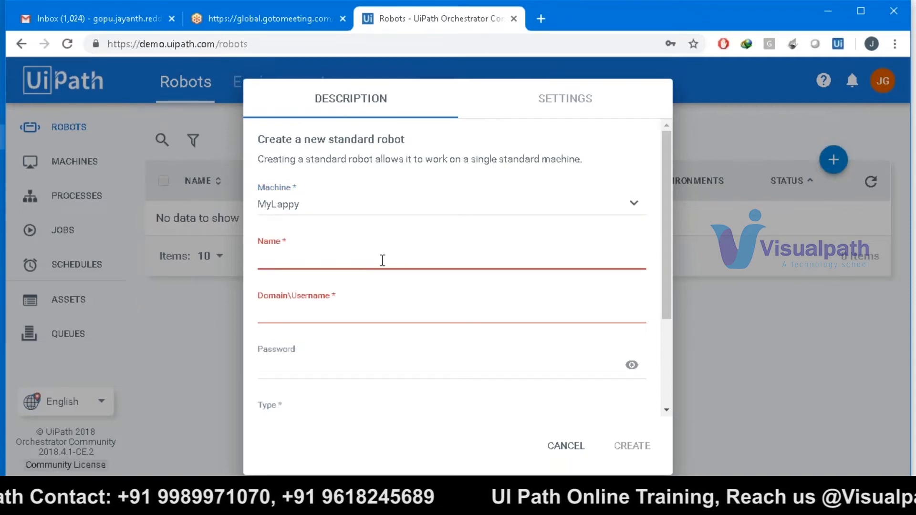
# - Copy the MyLappy machine text and paste it in as the robot's Name
pyautogui.click(345, 208)
pyautogui.moveTo(345, 203); pyautogui.dragTo(222, 203)
pyautogui.click(285, 258)
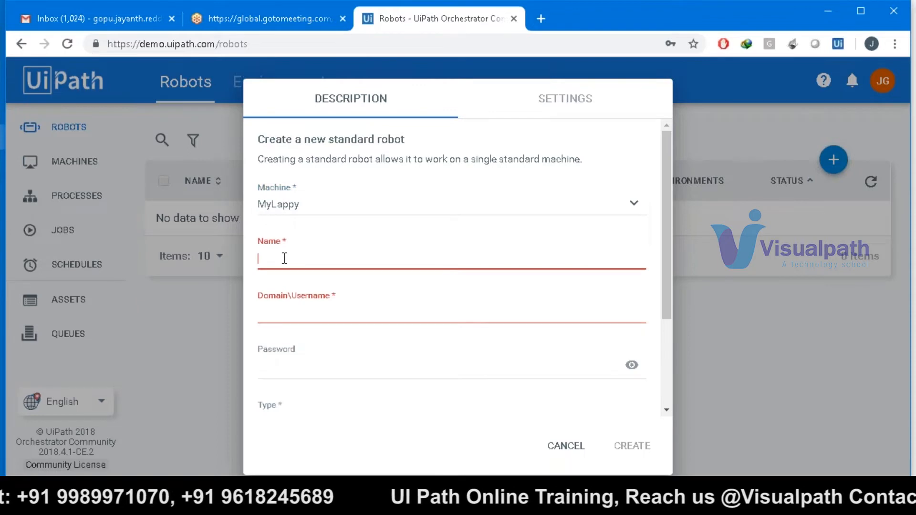
pyautogui.click(312, 313)
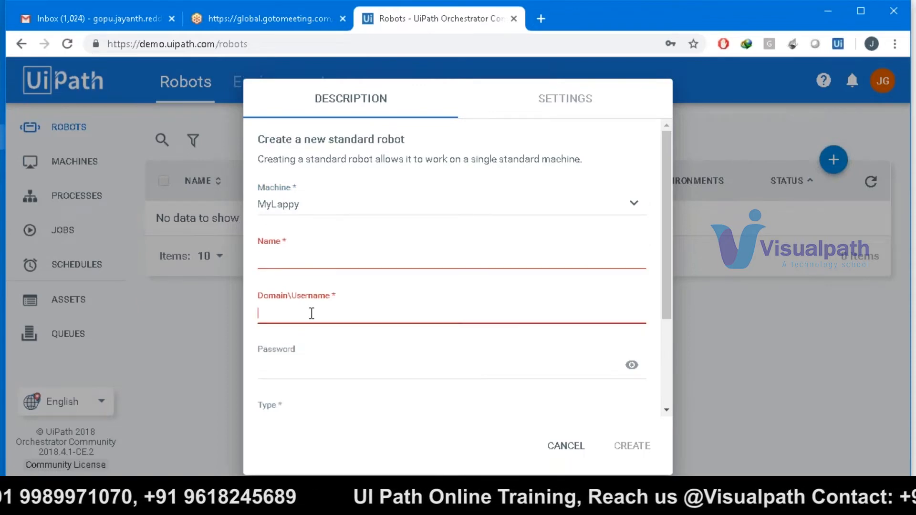
pyautogui.click(306, 205)
pyautogui.doubleClick(305, 204)
pyautogui.hotkey('ctrl', 'c')
pyautogui.press('BackSpace')
pyautogui.click(307, 257)
pyautogui.hotkey('ctrl', 'v')
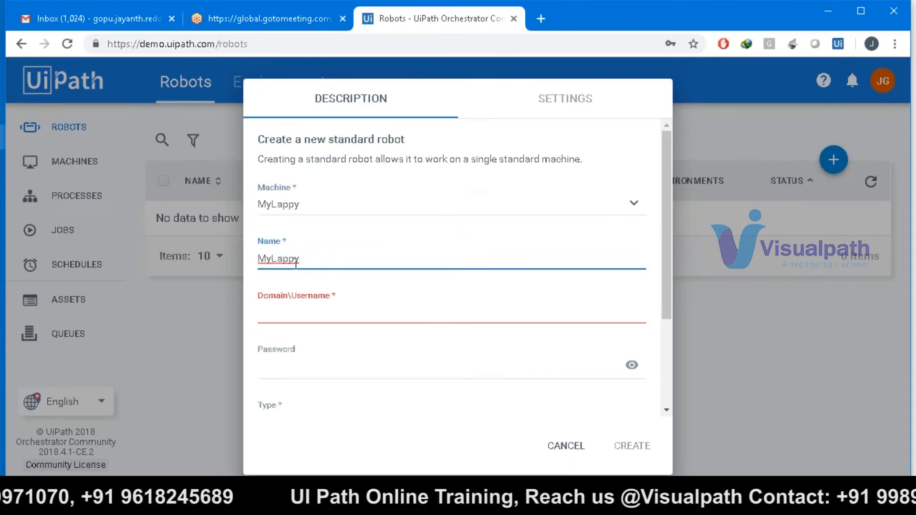
# - Clear the MyLappy machine entry and bring up Windows search to find Command Prompt
pyautogui.click(303, 206)
pyautogui.doubleClick(303, 206)
pyautogui.press('BackSpace')
pyautogui.press('super+r')
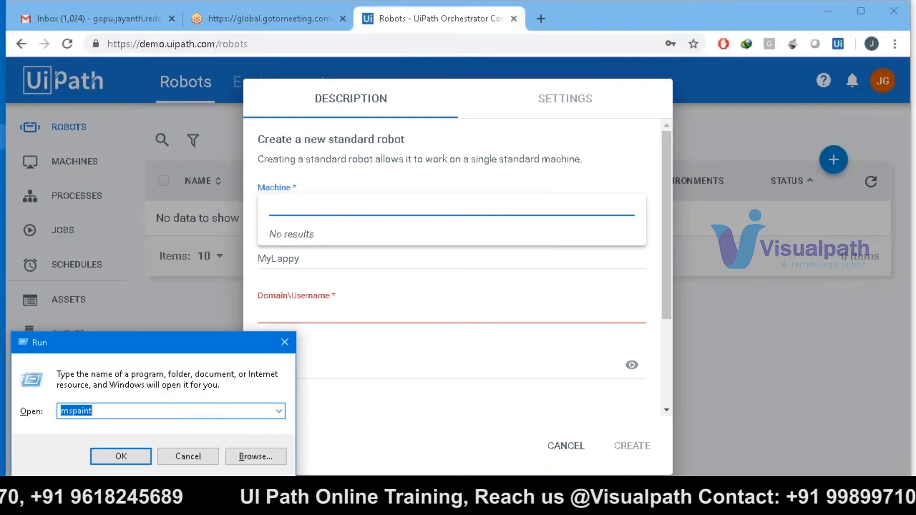
pyautogui.press('super')
# - Run hostname in Command Prompt and copy the result, DESKTOP-CQPOK98, then return to the robot form
pyautogui.write('cmd')
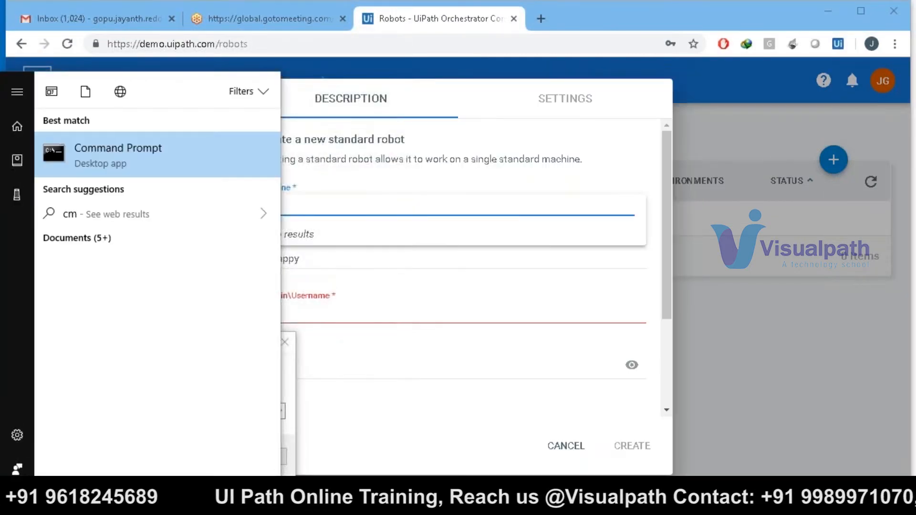
pyautogui.press('Return')
pyautogui.write('hostname')
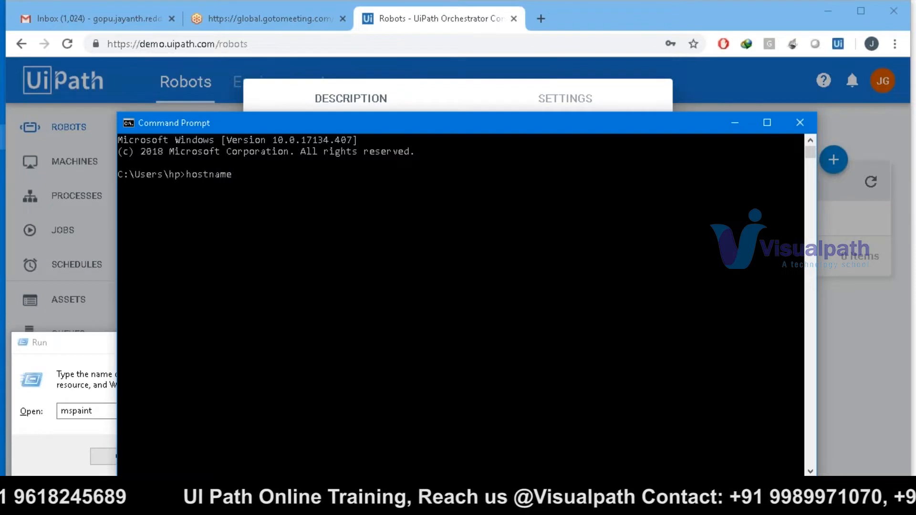
pyautogui.press('Return')
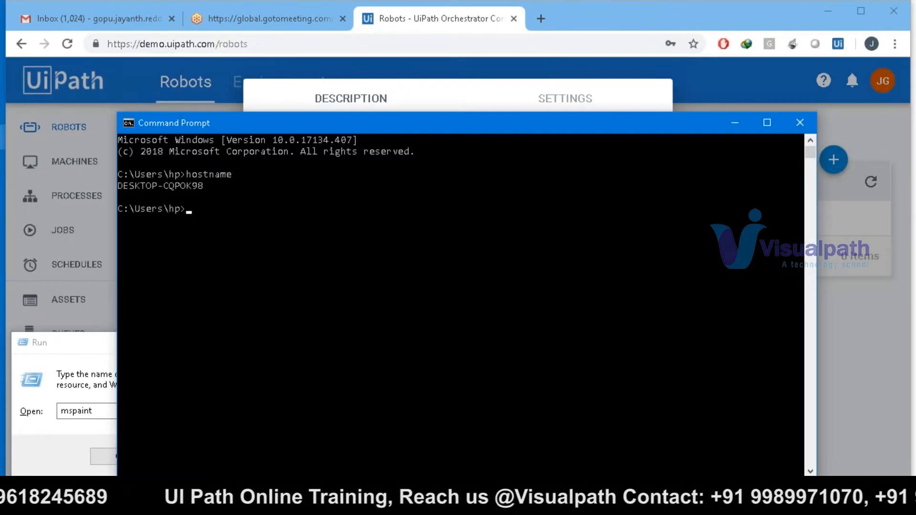
pyautogui.moveTo(200, 186); pyautogui.dragTo(112, 181)
pyautogui.hotkey('ctrl', 'c')
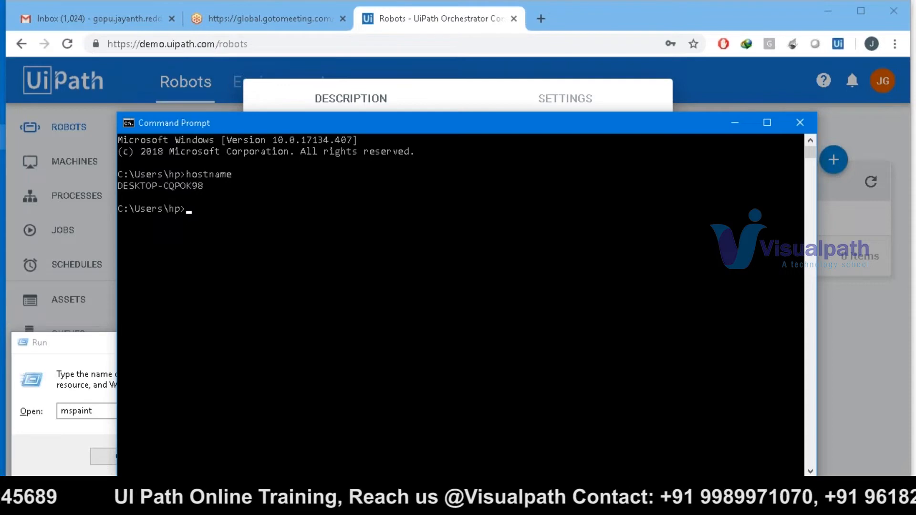
pyautogui.moveTo(255, 124); pyautogui.dragTo(299, 251)
pyautogui.click(319, 201)
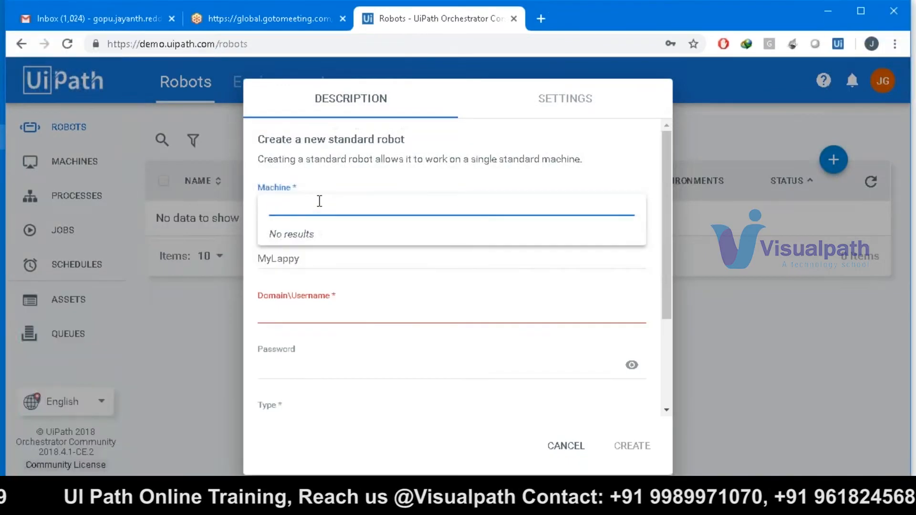
# - Paste DESKTOP-CQPOK98 into the Machine field and provision it as the robot's machine
pyautogui.hotkey('ctrl', 'v')
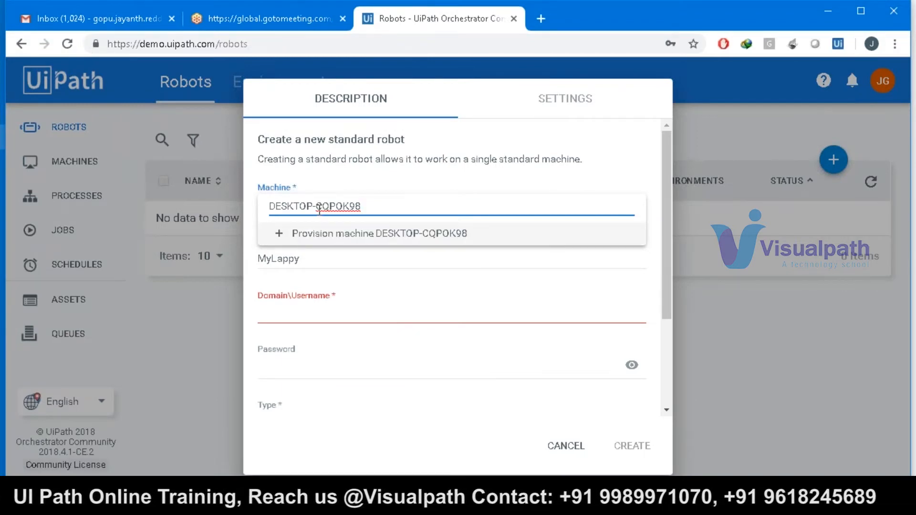
pyautogui.click(358, 245)
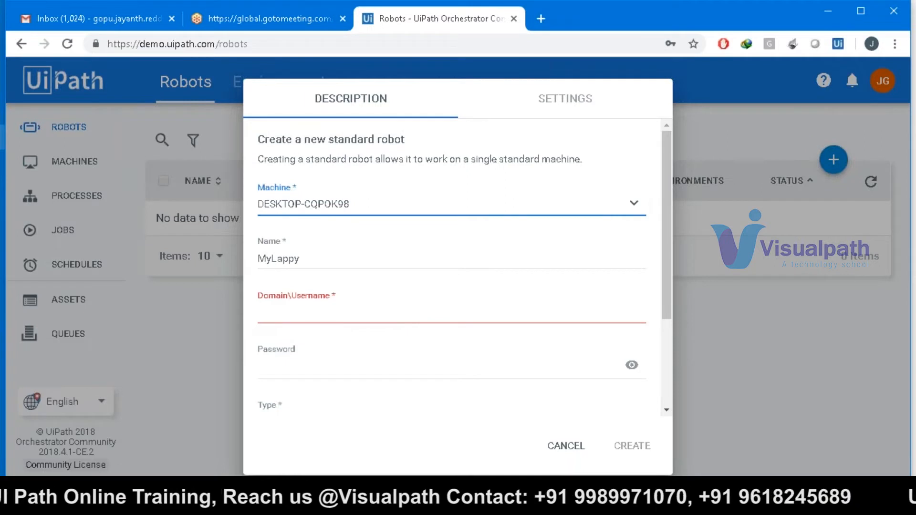
pyautogui.click(337, 310)
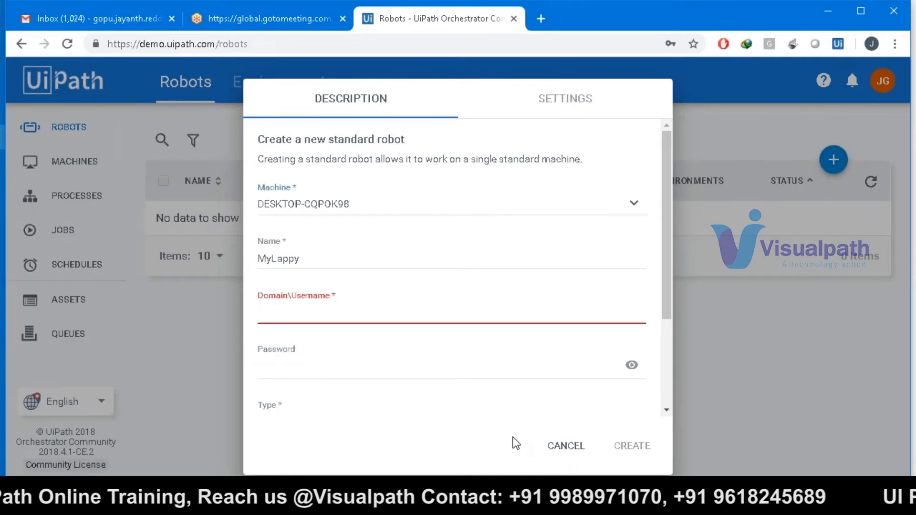
pyautogui.hotkey('alt', 'Tab')
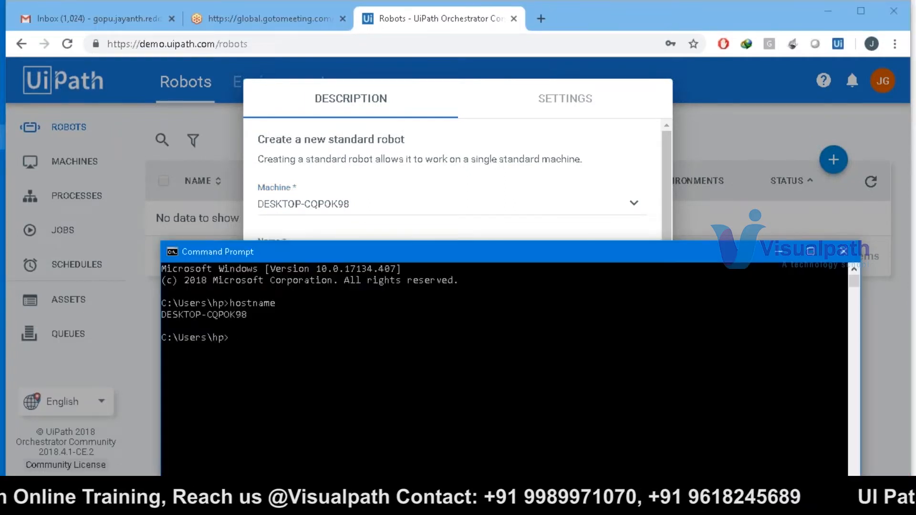
# - Run whoami and copy the desktop-cqpok98 domain and user name, then return to the robot form
pyautogui.write('whoami')
pyautogui.press('Return')
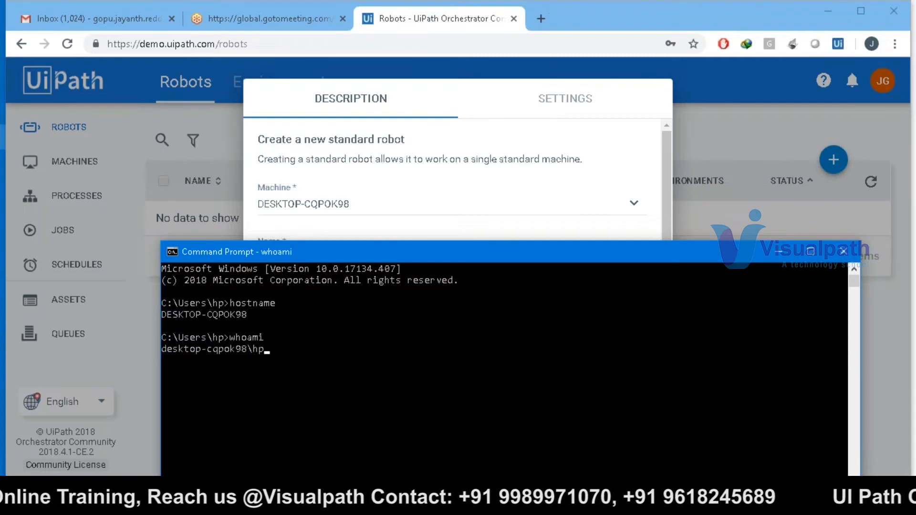
pyautogui.click(266, 347)
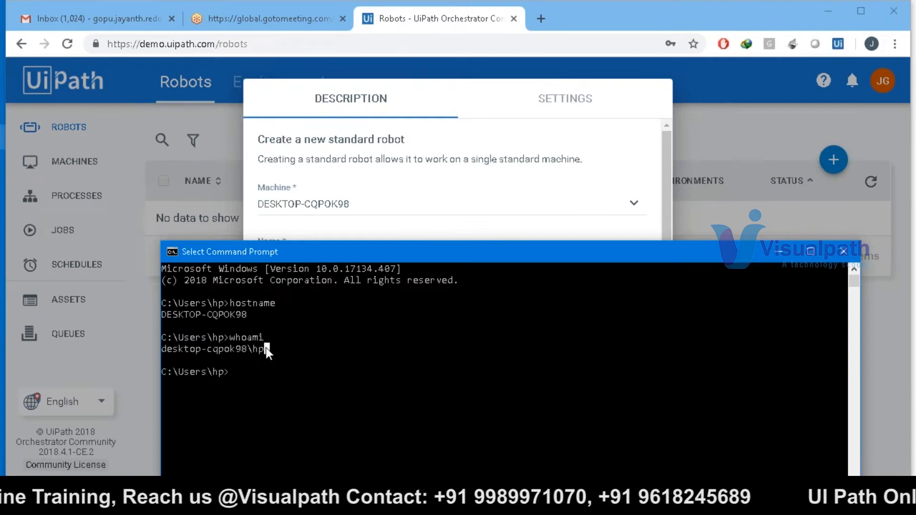
pyautogui.moveTo(233, 347); pyautogui.dragTo(271, 350)
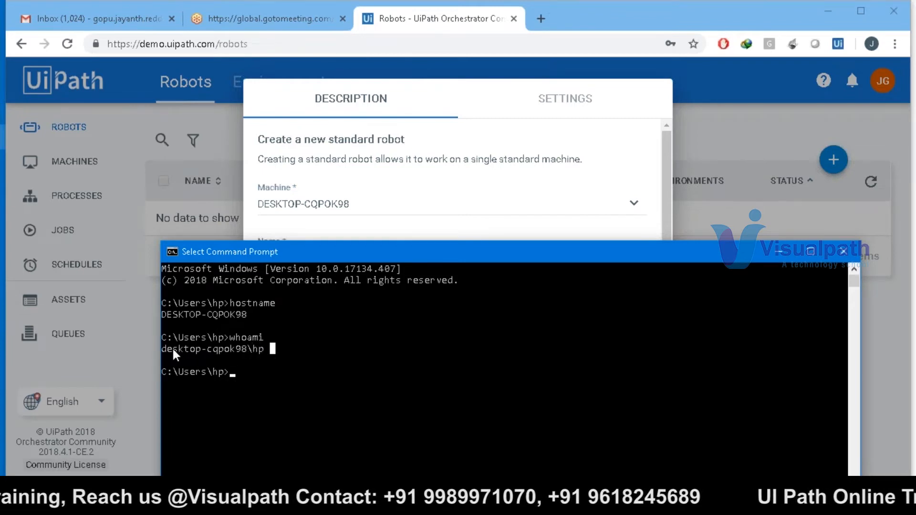
pyautogui.moveTo(164, 347); pyautogui.dragTo(218, 349)
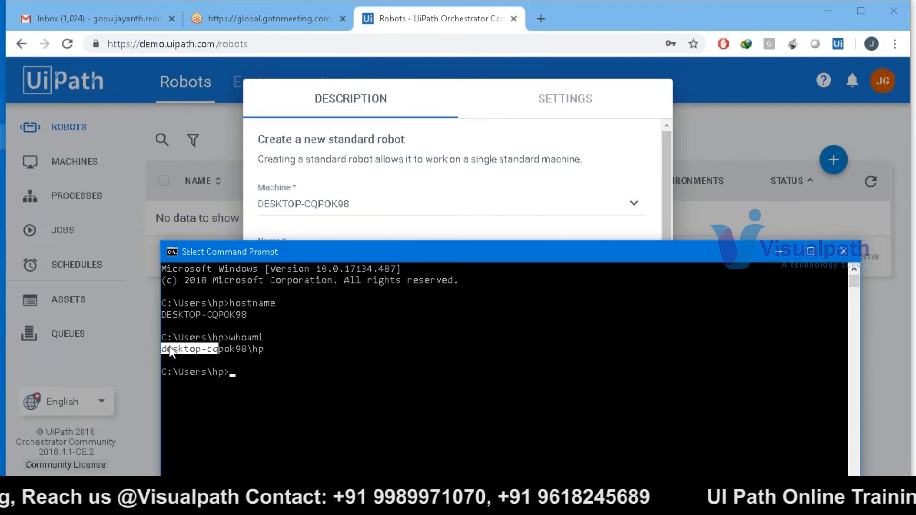
pyautogui.moveTo(165, 348); pyautogui.dragTo(244, 346)
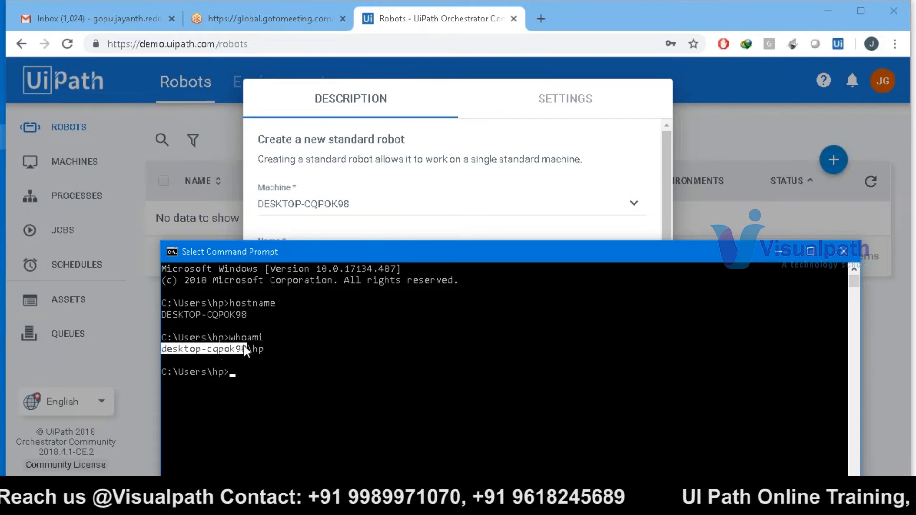
pyautogui.rightClick(261, 348)
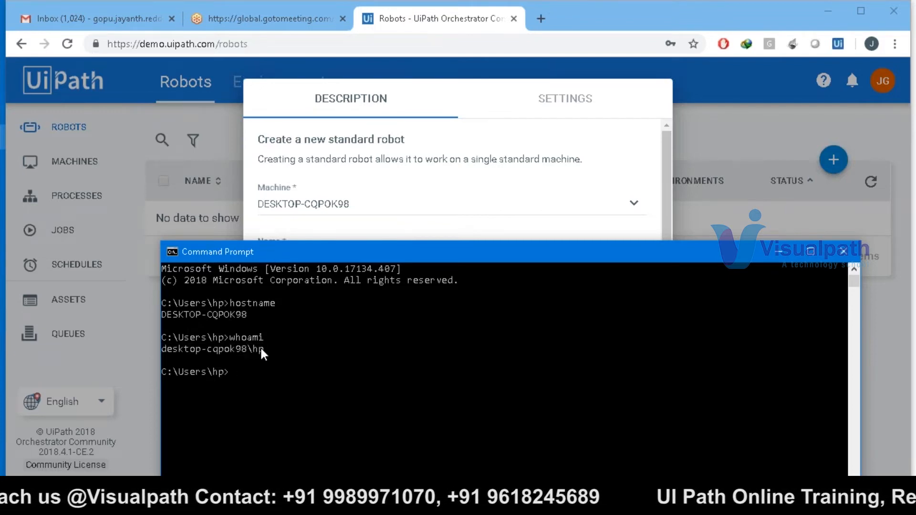
pyautogui.moveTo(257, 347); pyautogui.dragTo(164, 354)
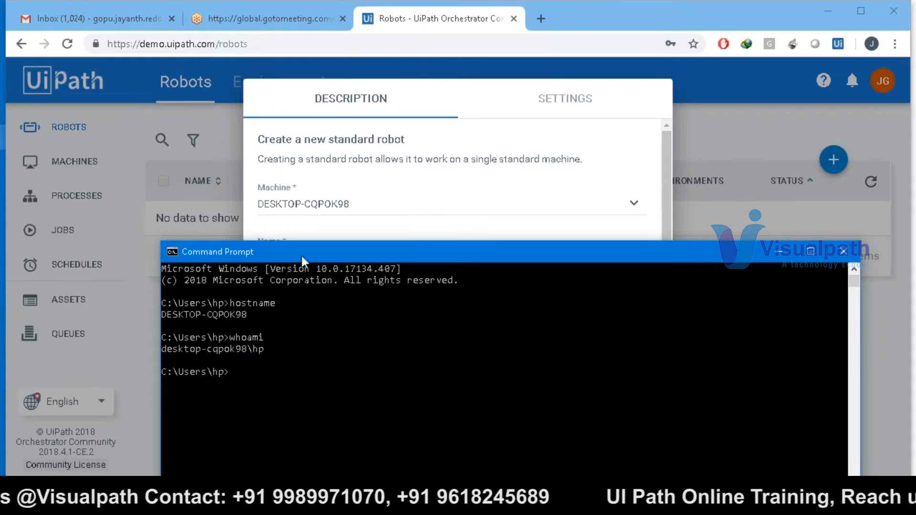
pyautogui.click(377, 101)
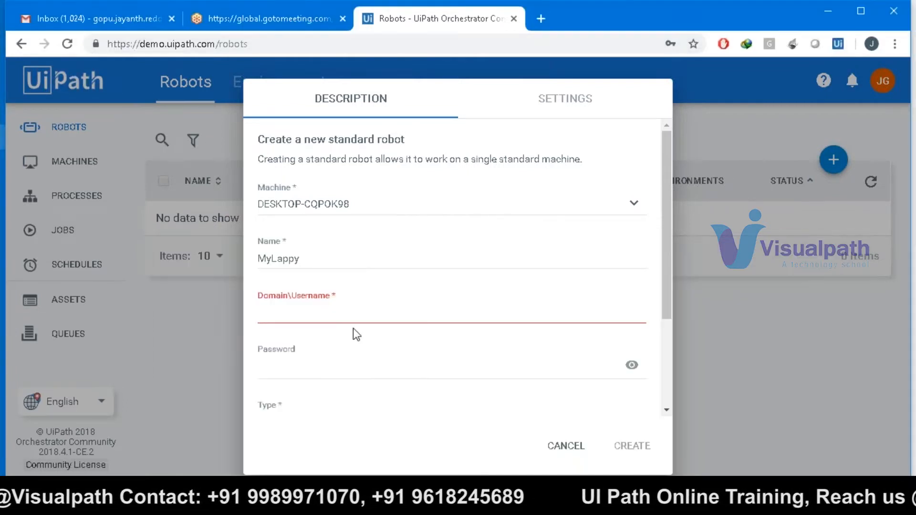
# - Paste the desktop-cqpok98 domain and user name into Domain\Username and enter the Windows account password
pyautogui.click(342, 317)
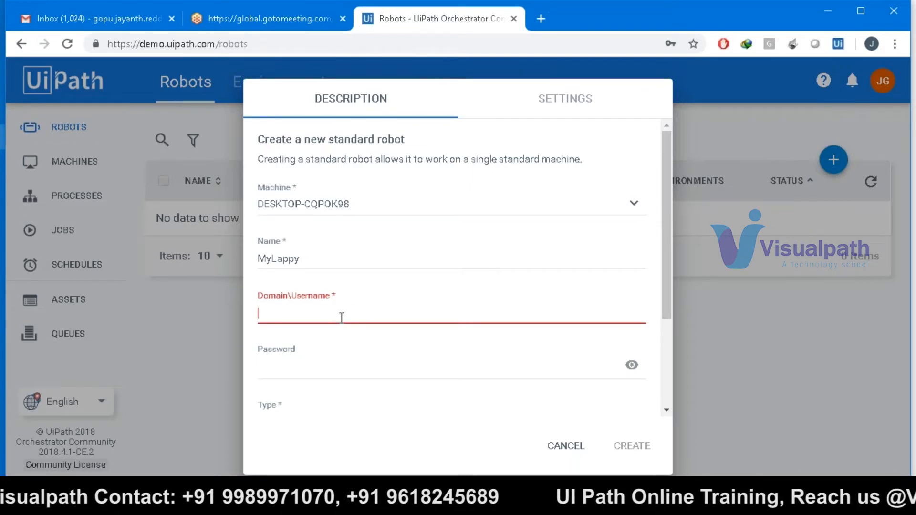
pyautogui.hotkey('ctrl', 'v')
pyautogui.click(344, 362)
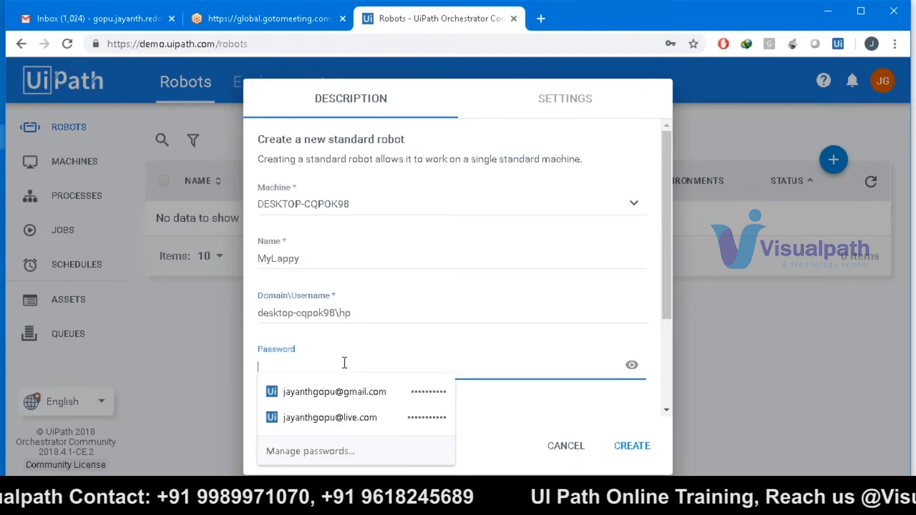
pyautogui.write('***')
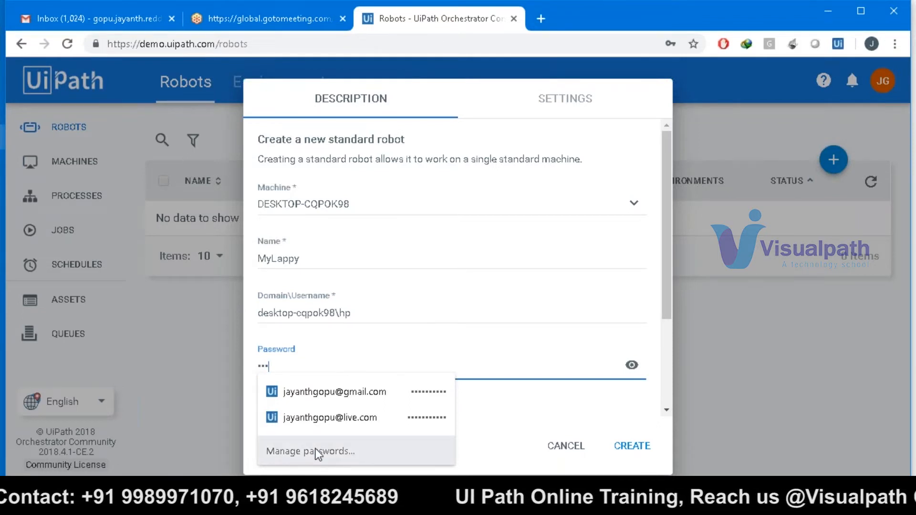
pyautogui.write('********')
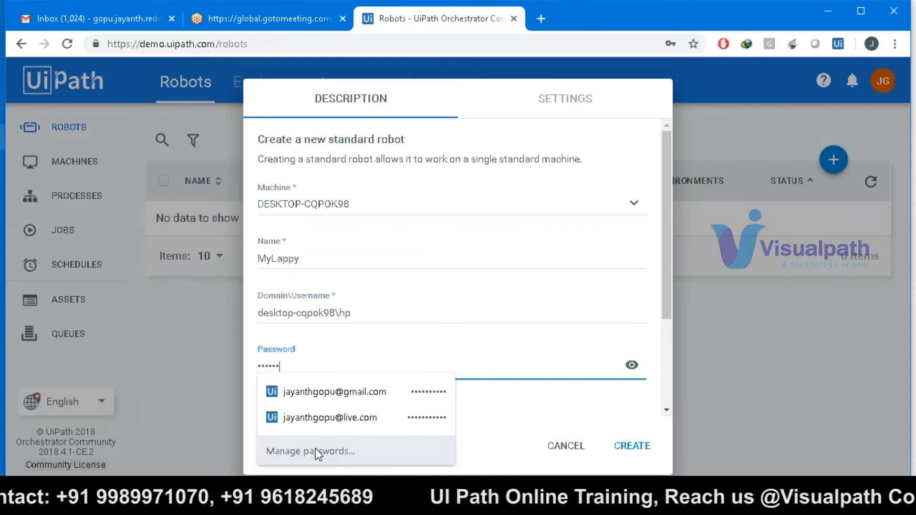
pyautogui.moveTo(666, 260); pyautogui.dragTo(666, 332)
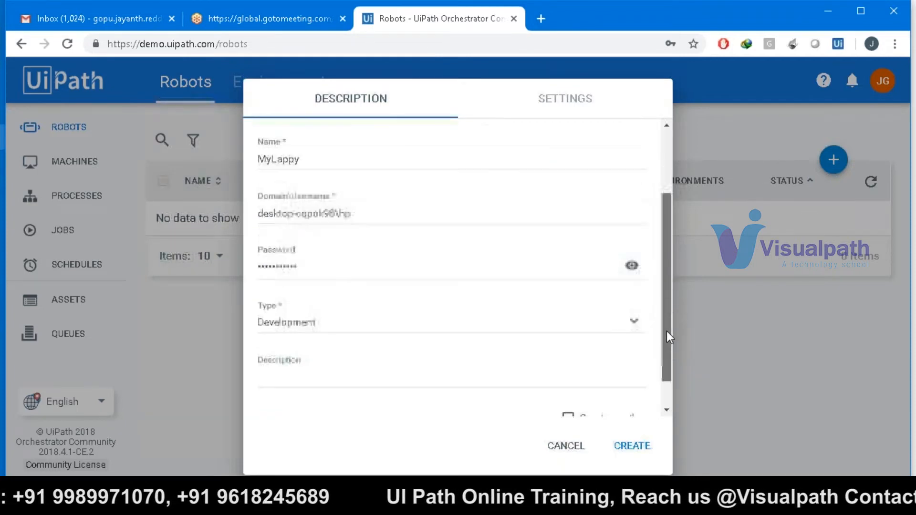
# - Choose Development as the robot Type, after briefly checking the Paint diagram
pyautogui.click(631, 310)
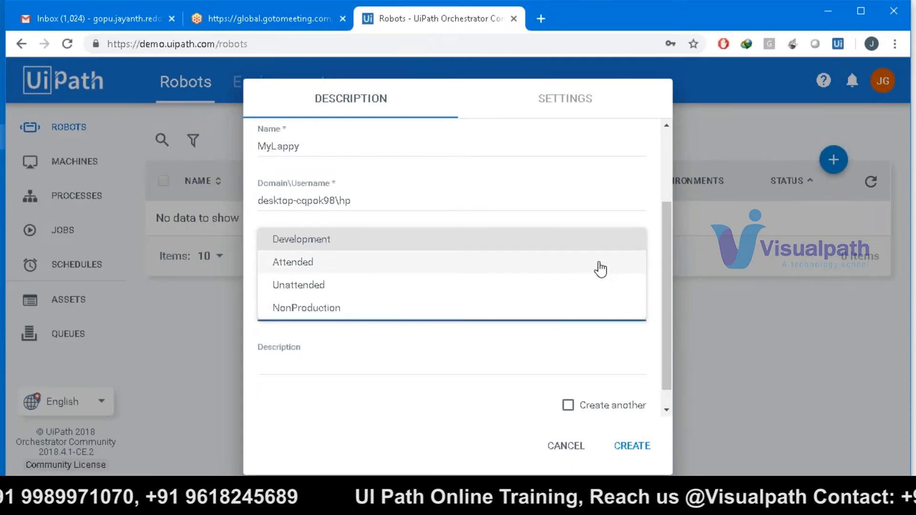
pyautogui.click(587, 245)
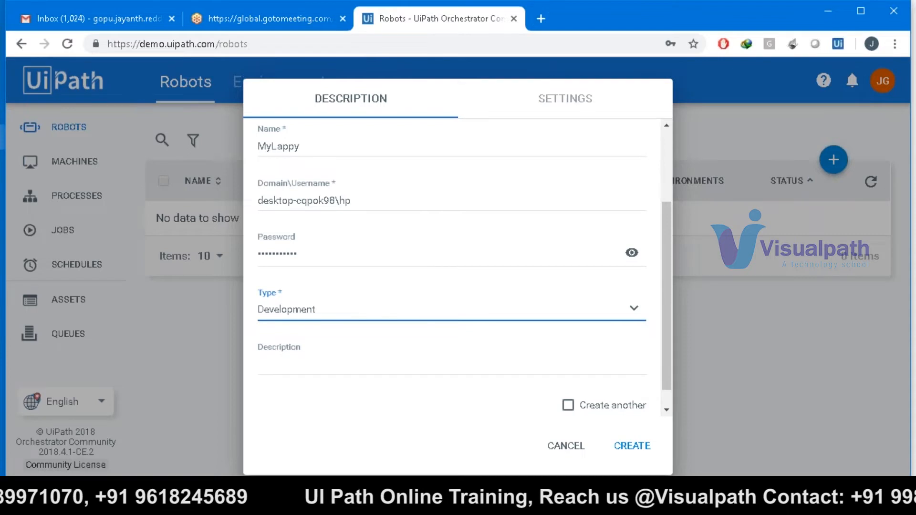
pyautogui.click(497, 496)
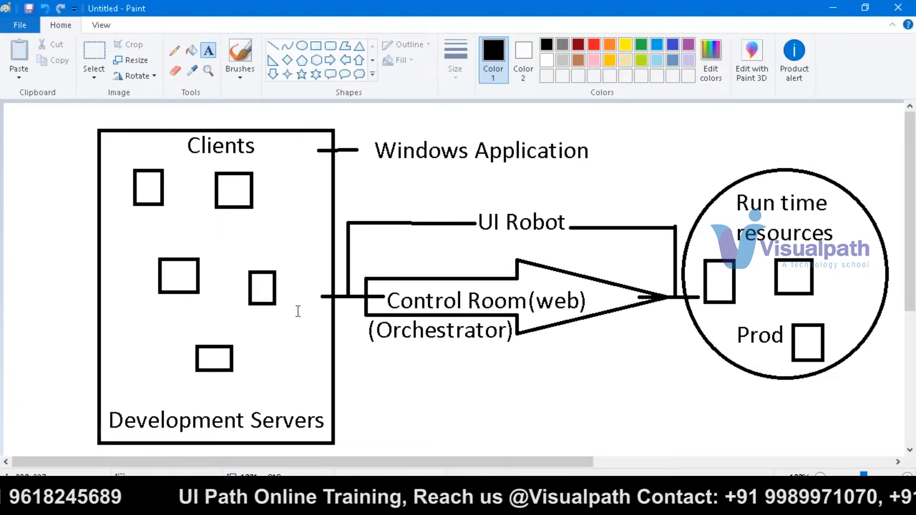
pyautogui.click(429, 505)
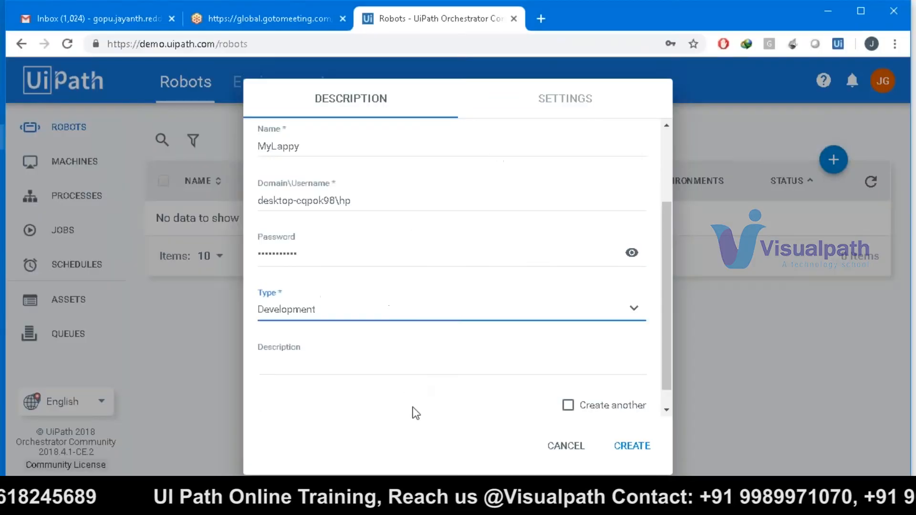
pyautogui.click(378, 313)
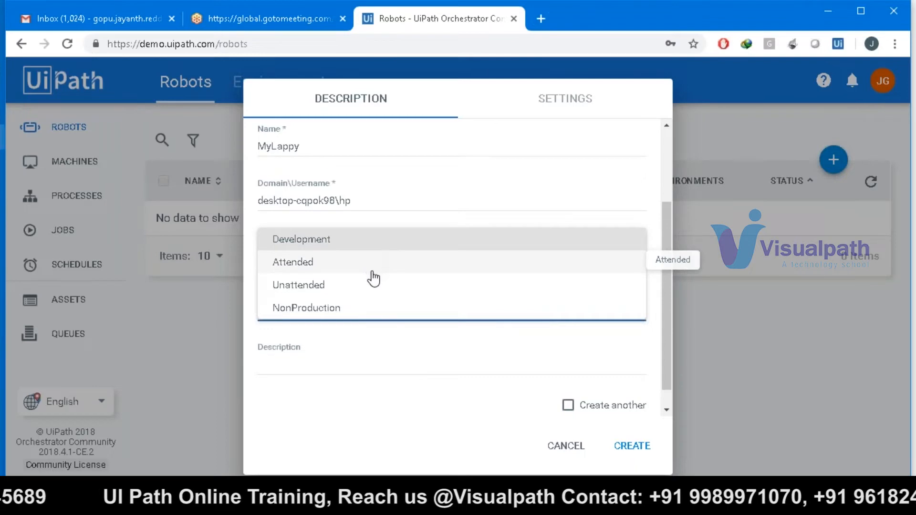
pyautogui.click(376, 240)
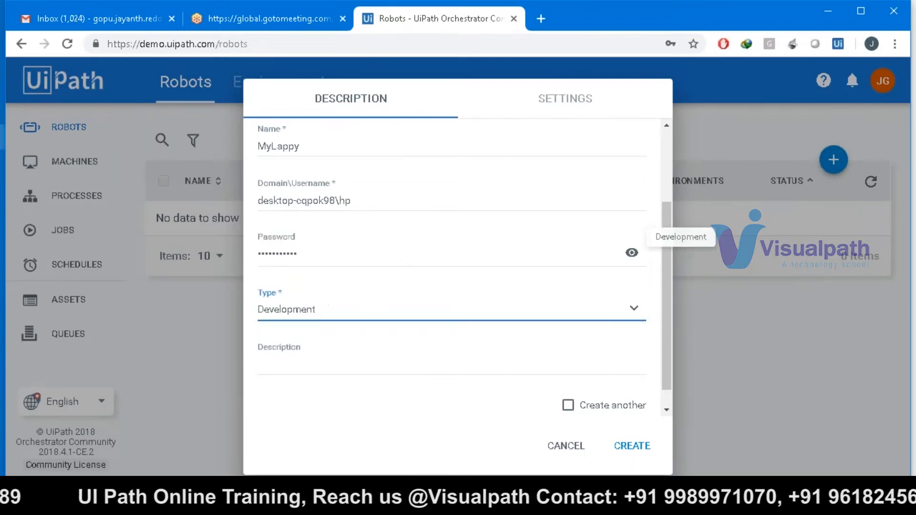
pyautogui.click(373, 309)
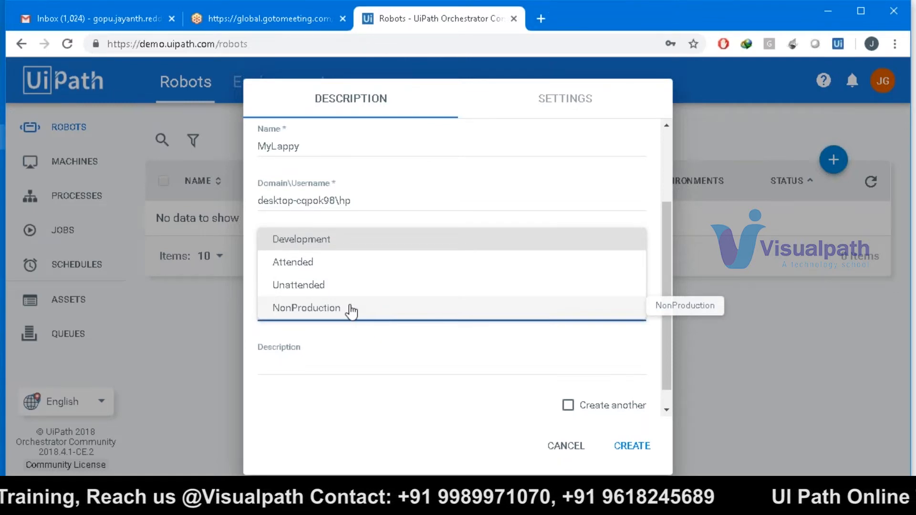
pyautogui.click(348, 246)
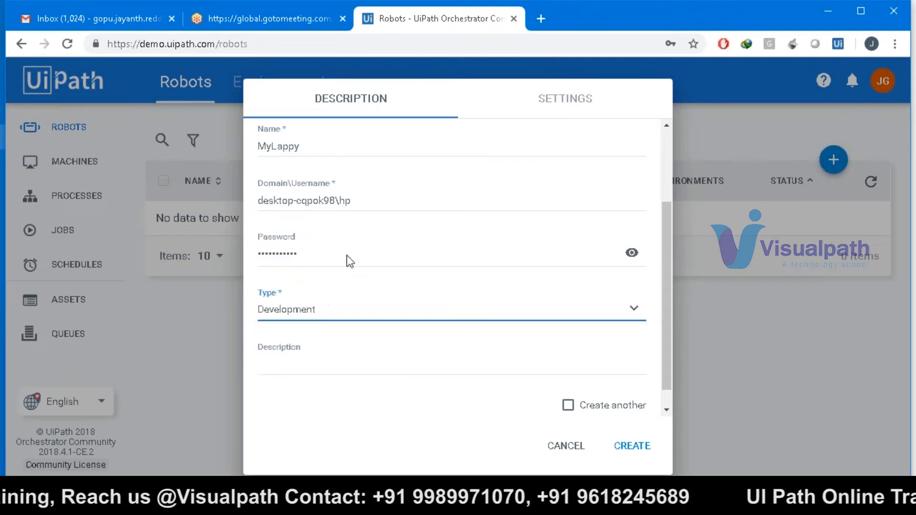
# - Enter 'Test runs' as the robot's Description
pyautogui.click(349, 368)
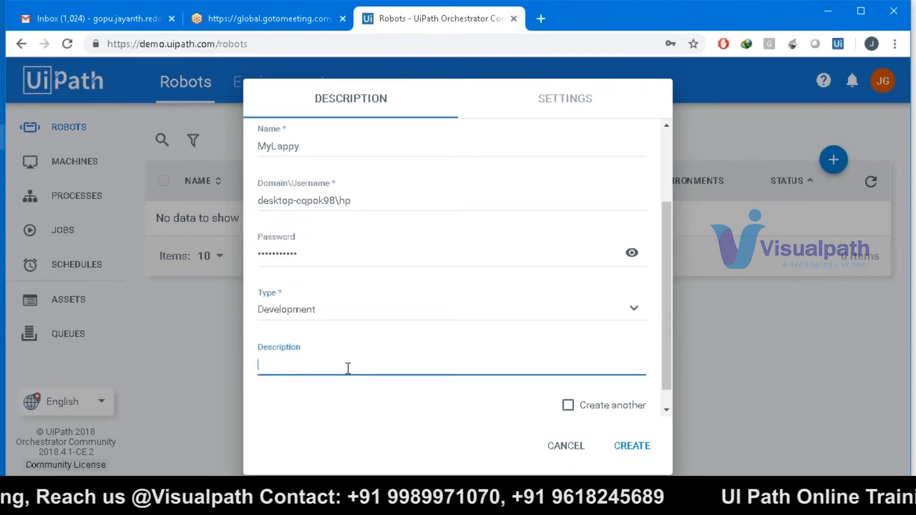
pyautogui.write('Test ru')
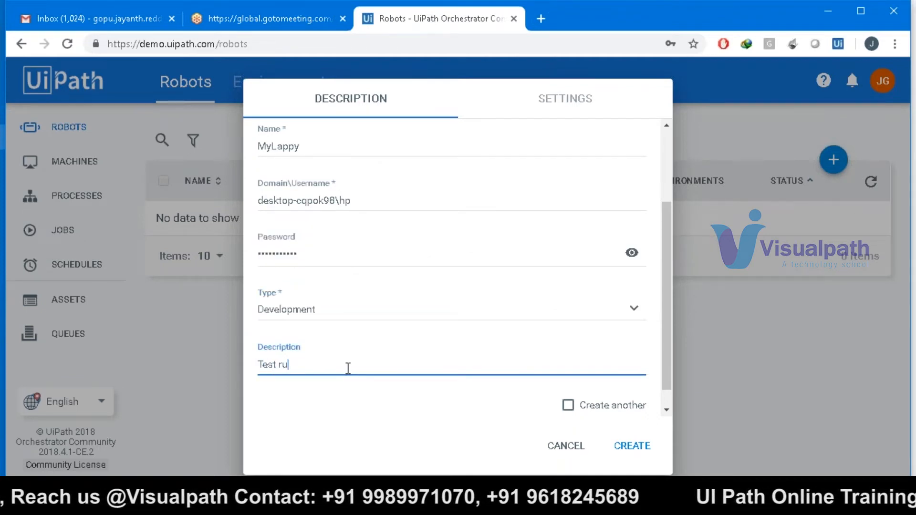
pyautogui.write('ns')
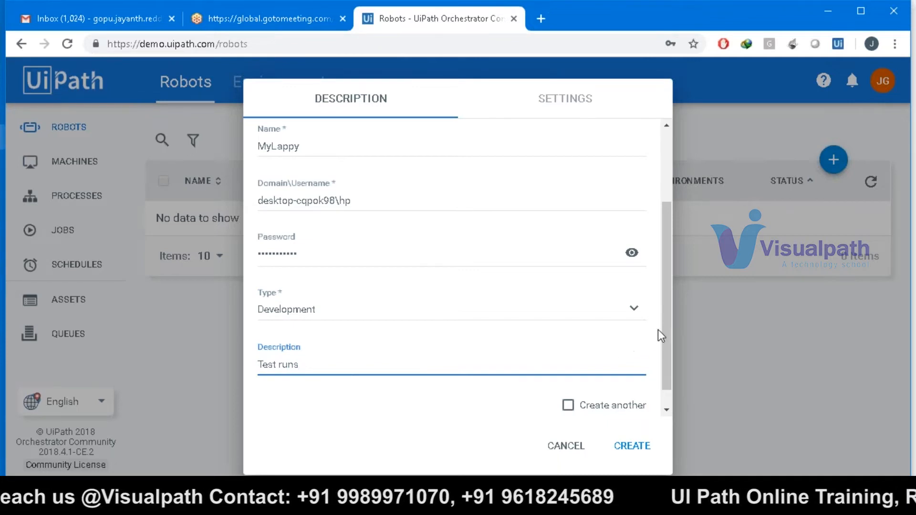
pyautogui.moveTo(666, 328); pyautogui.dragTo(673, 364)
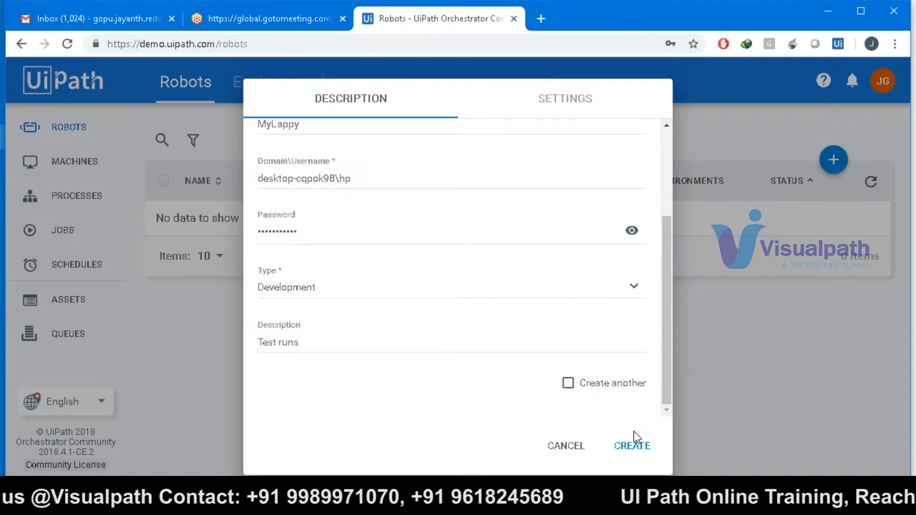
# - Show MyLappy's robot type choices: Development, Attended, Unattended and NonProduction
pyautogui.click(634, 292)
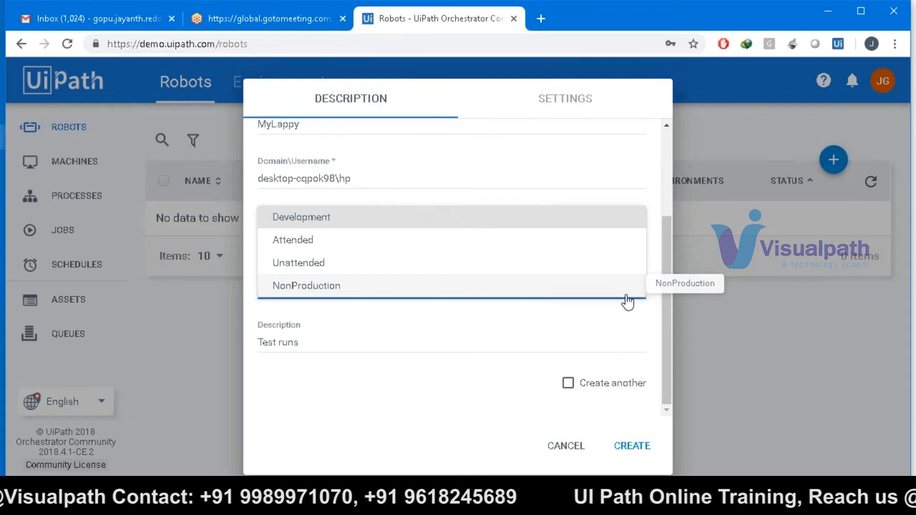
# - Keep type Development and create the MyLappy robot on DESKTOP-CQPOK98
pyautogui.click(415, 461)
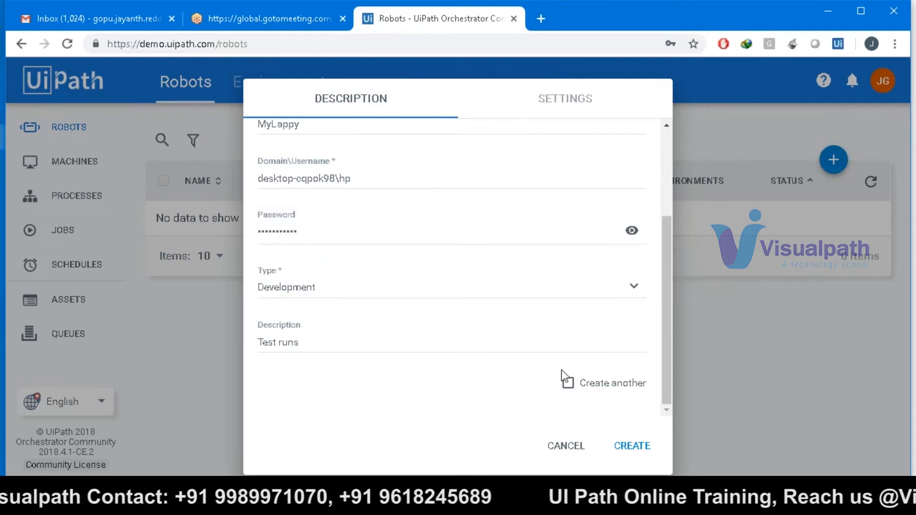
pyautogui.click(631, 445)
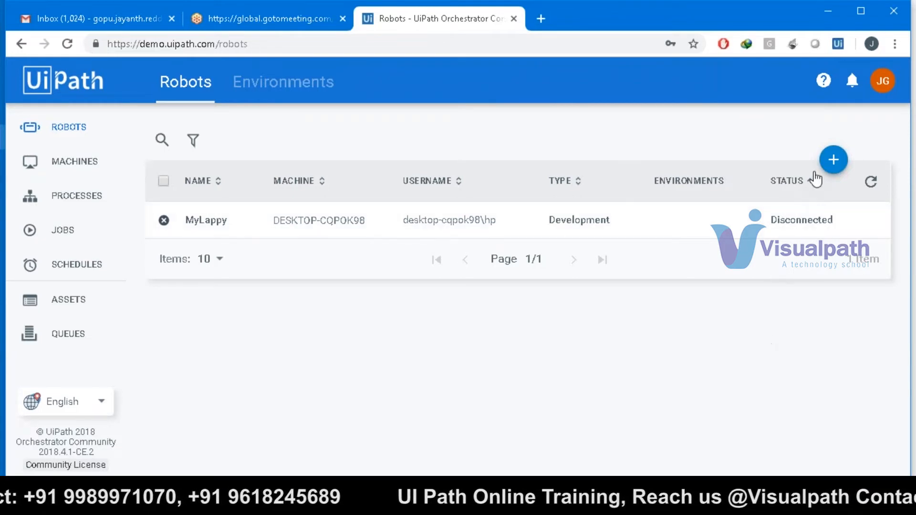
pyautogui.moveTo(799, 228)
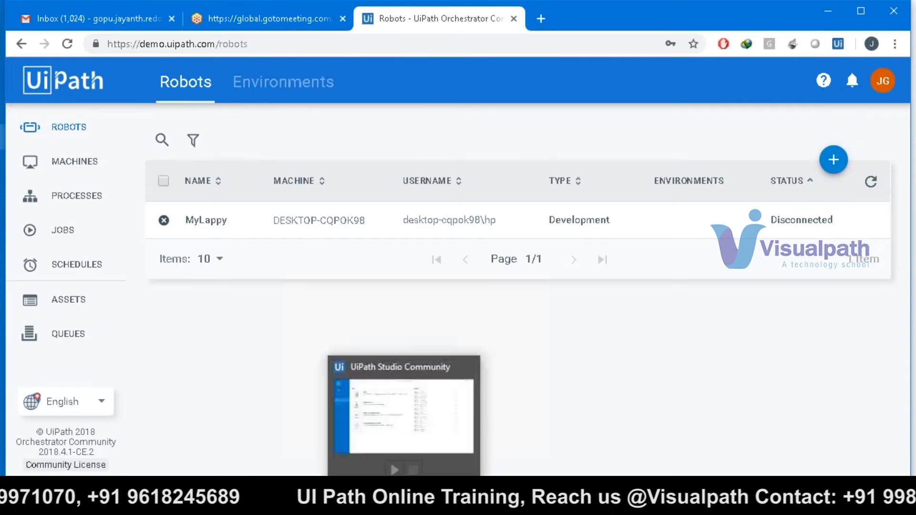
# - Go back to the Paint architecture diagram, then open the UiPath Robot tray panel and its options
pyautogui.click(433, 501)
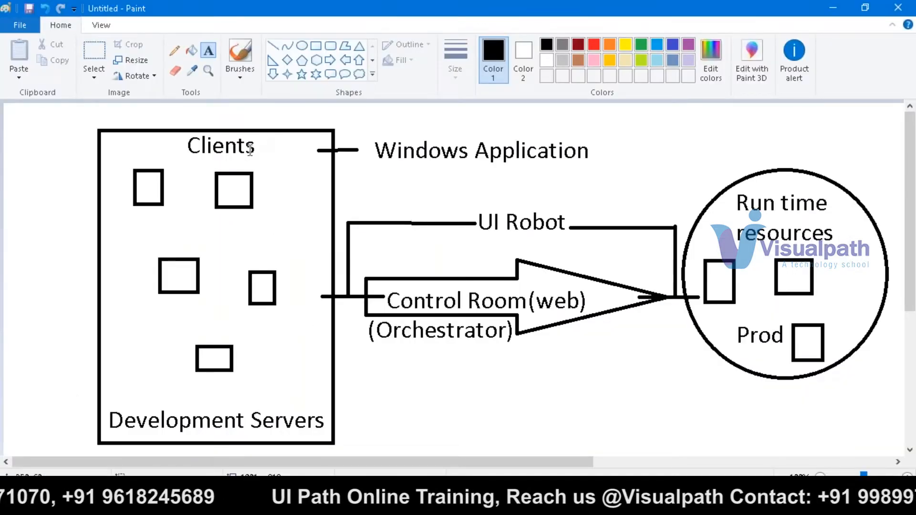
pyautogui.click(237, 169)
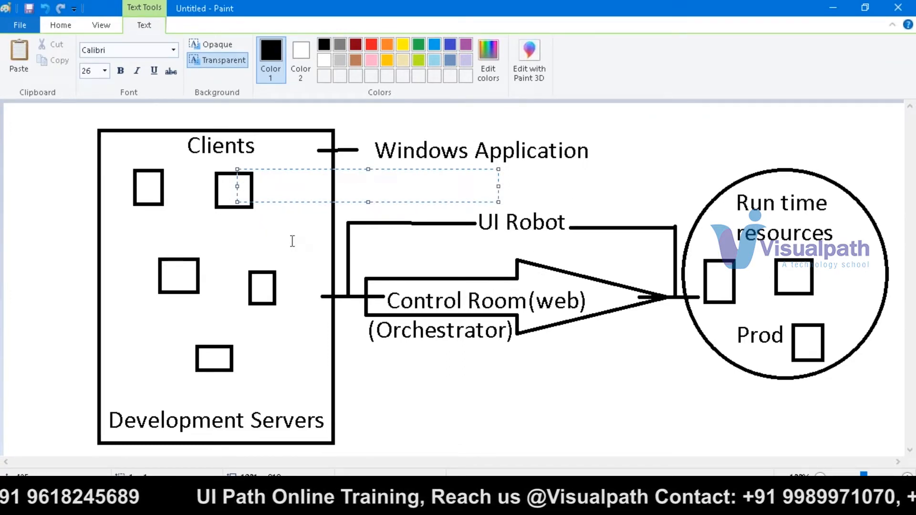
pyautogui.click(549, 503)
pyautogui.click(693, 502)
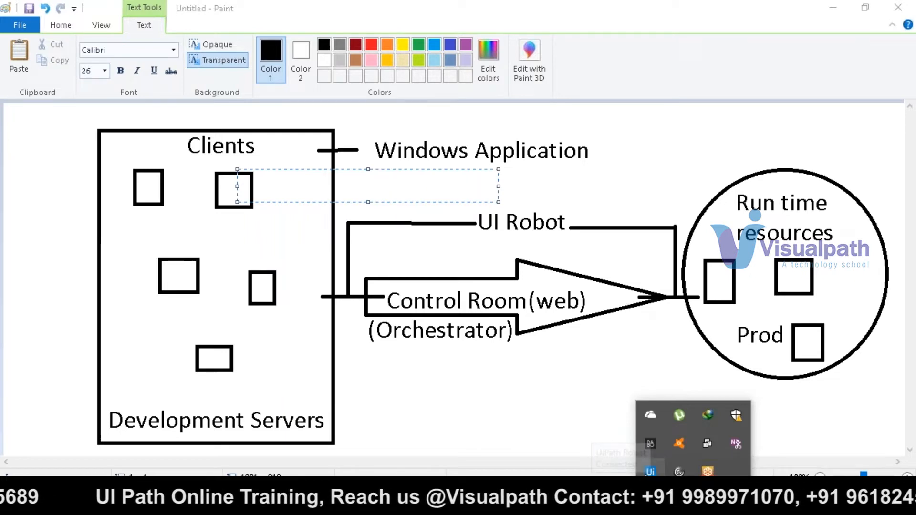
pyautogui.click(650, 472)
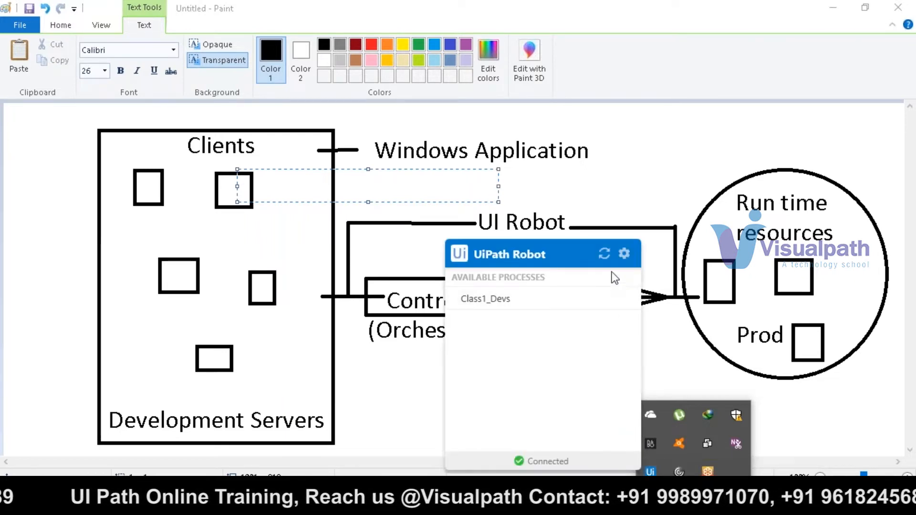
pyautogui.click(624, 253)
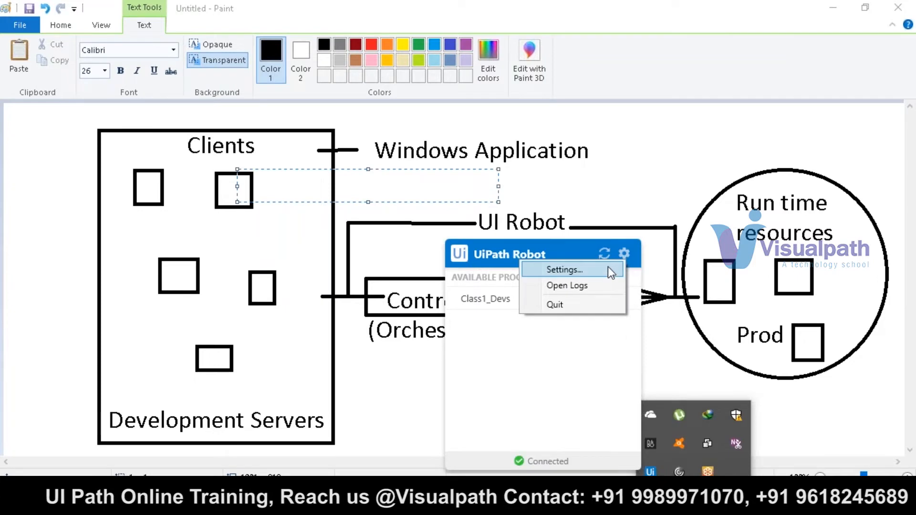
# - Disconnect UiPath Robot from Orchestrator in Settings, then select the machine name and the Robot Key field
pyautogui.click(608, 270)
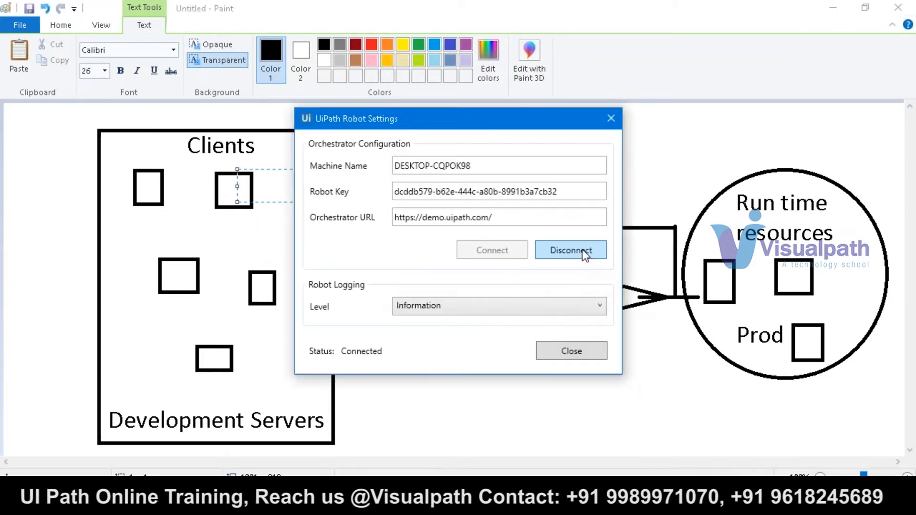
pyautogui.click(582, 251)
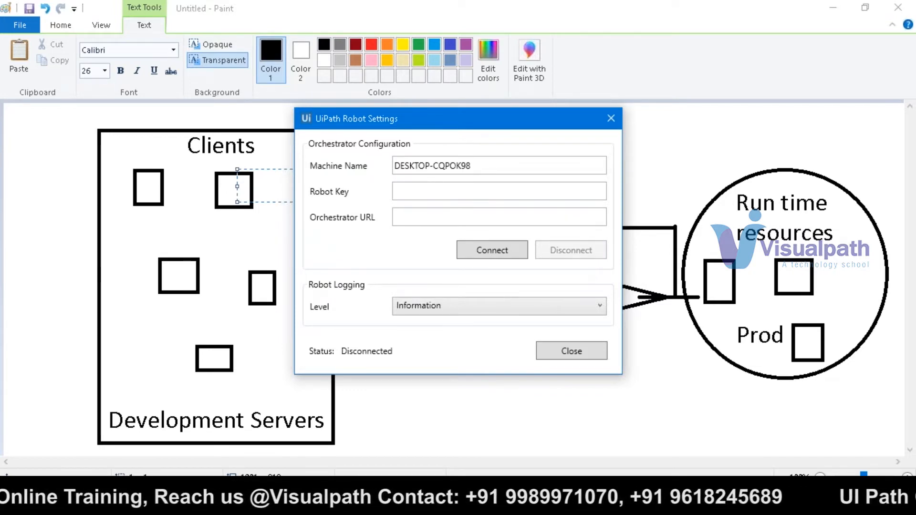
pyautogui.doubleClick(509, 162)
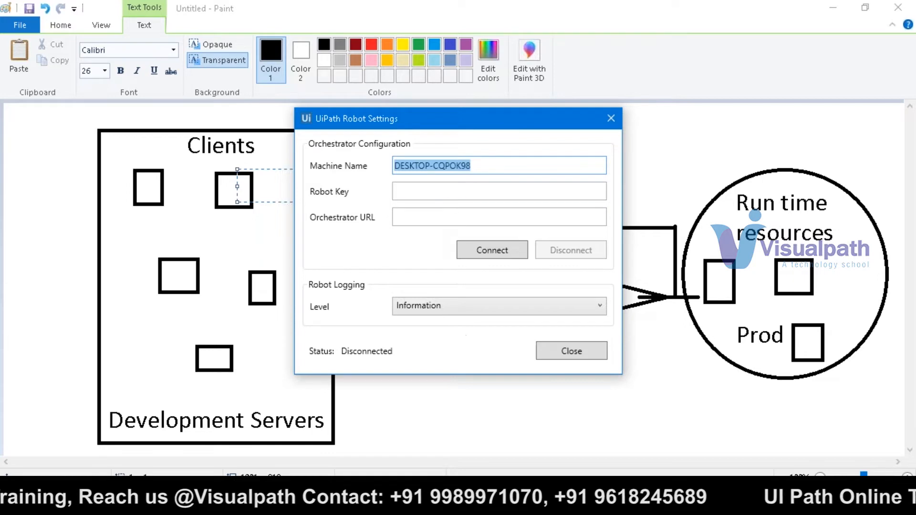
pyautogui.click(445, 198)
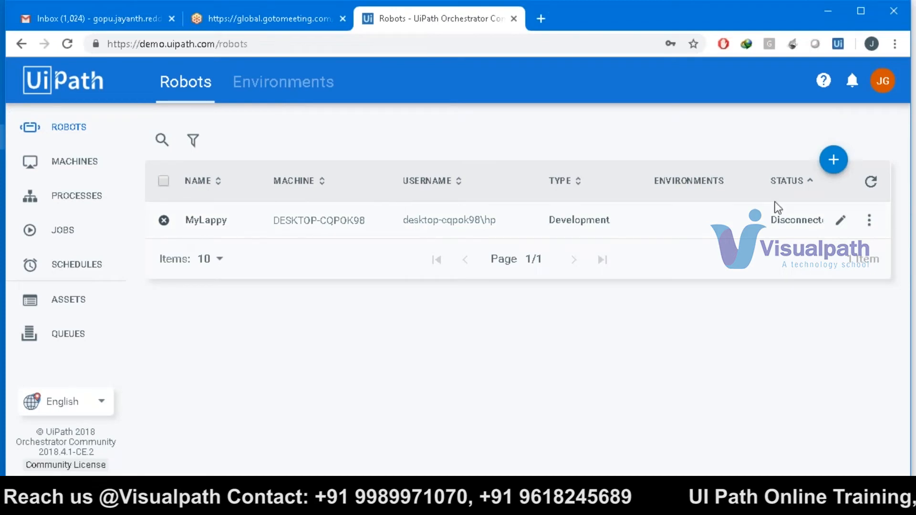
# - Review MyLappy's edit form and its settings, then cancel without saving
pyautogui.click(838, 222)
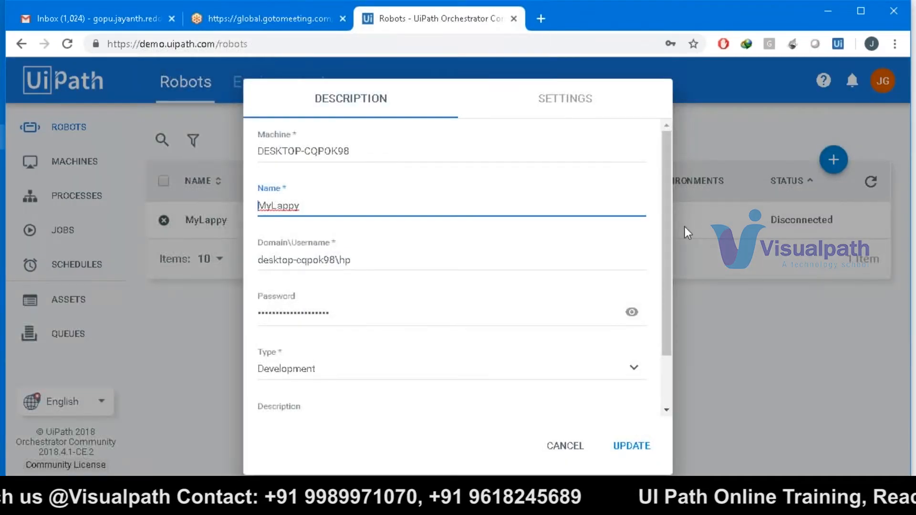
pyautogui.scroll(-1, 668, 279)
pyautogui.scroll(-1, 668, 278)
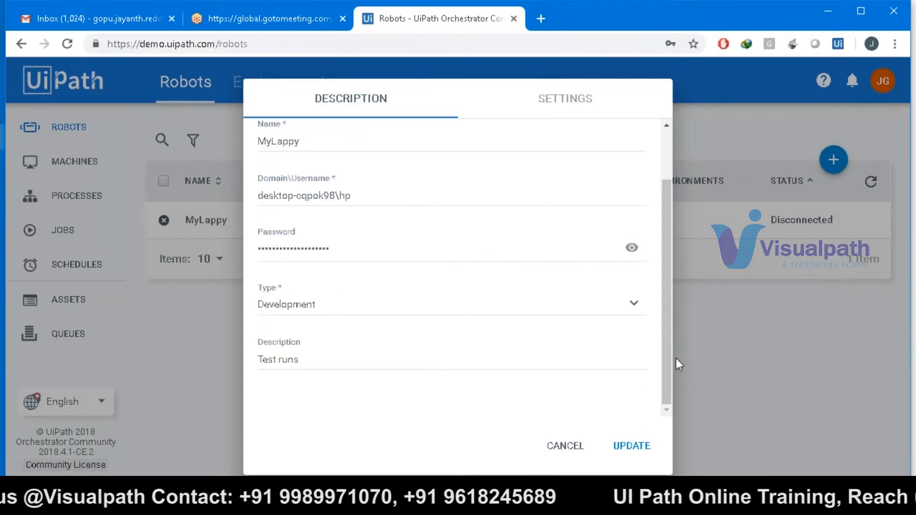
pyautogui.click(560, 108)
pyautogui.click(399, 111)
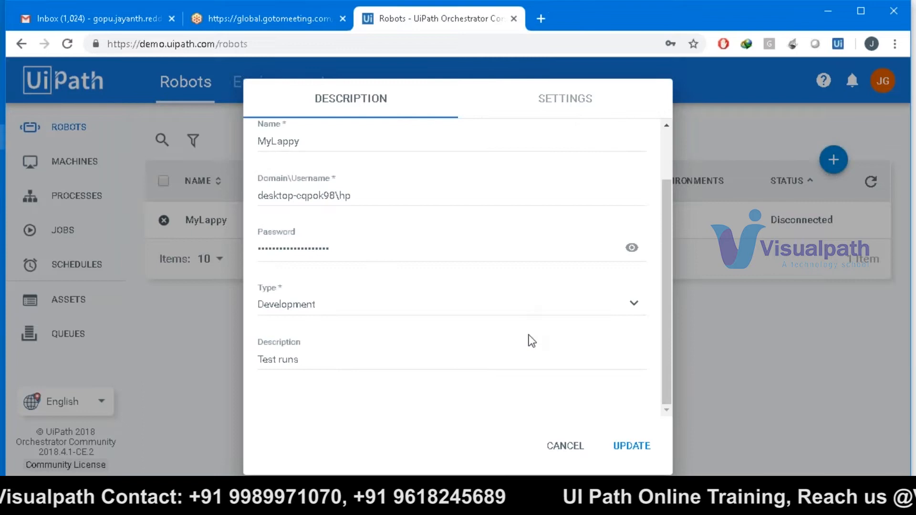
pyautogui.click(573, 447)
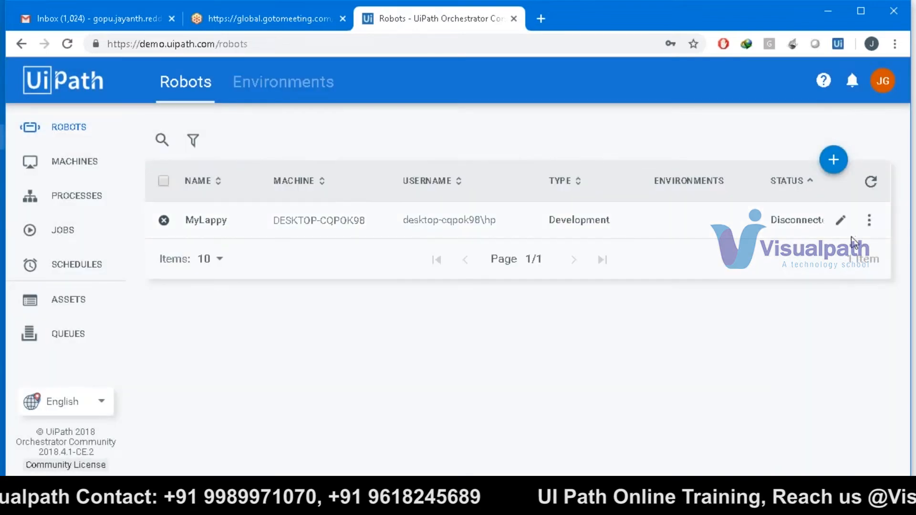
# - Check MyLappy's More Actions menu and look over the edit form again without changes
pyautogui.click(870, 220)
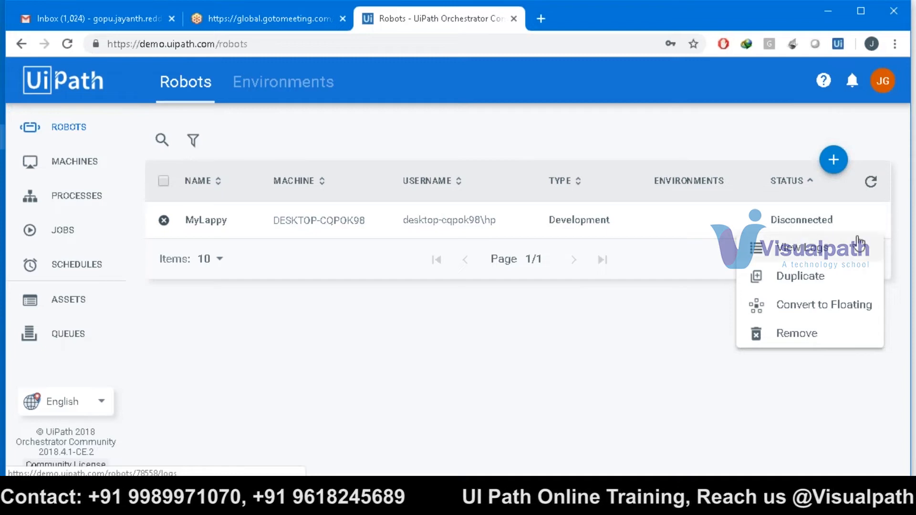
pyautogui.click(637, 331)
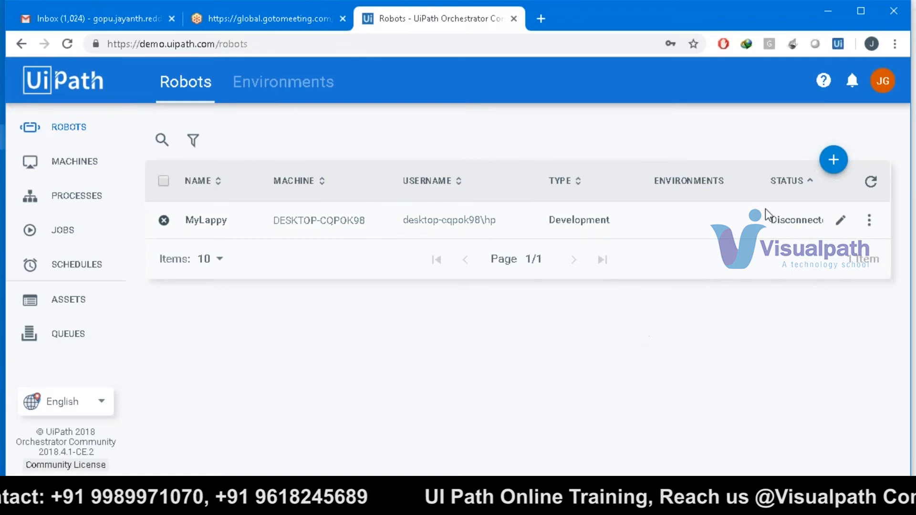
pyautogui.click(841, 220)
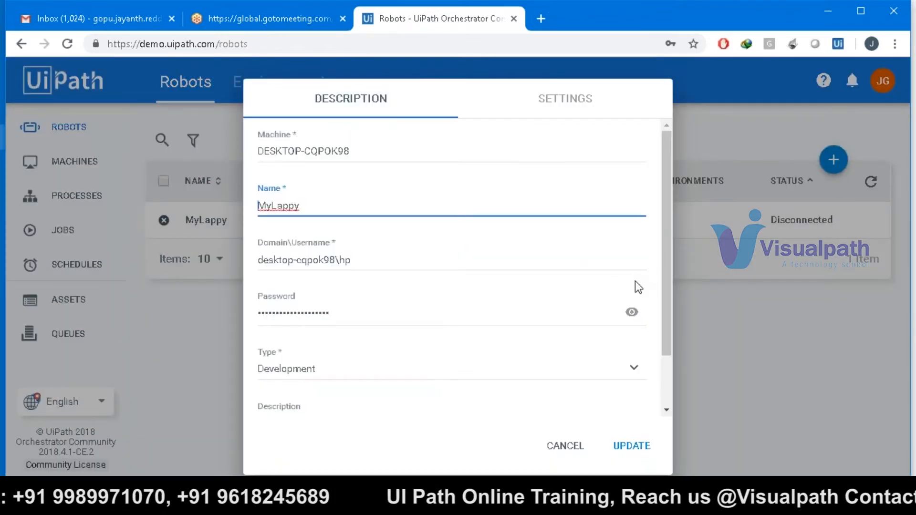
pyautogui.moveTo(668, 285); pyautogui.dragTo(657, 222)
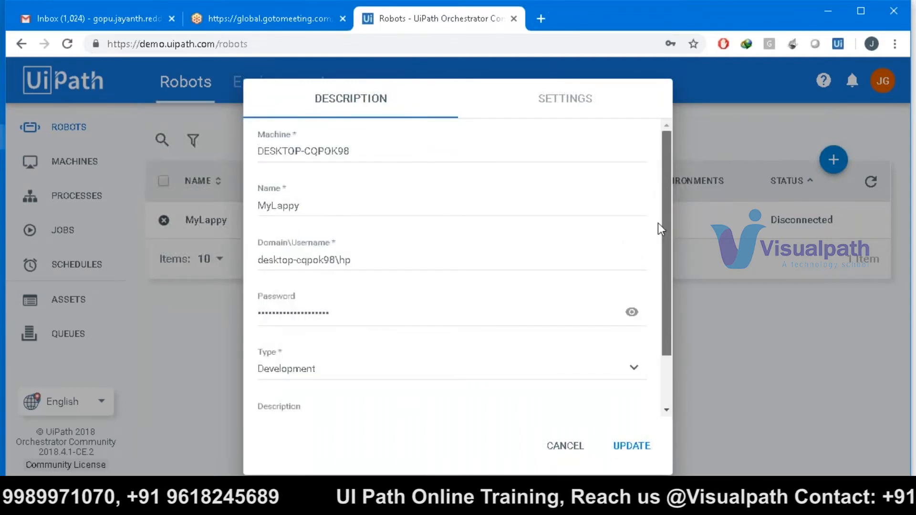
pyautogui.click(552, 447)
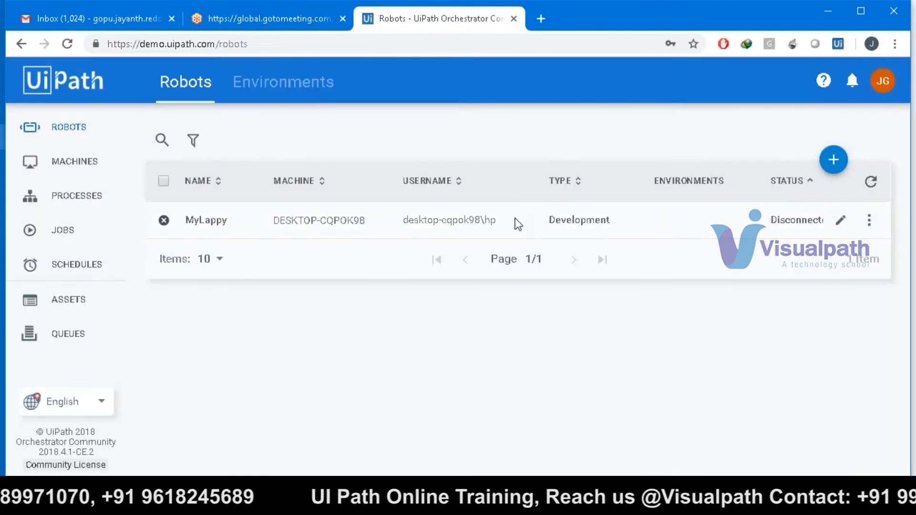
# - View MyLappy's logs, then go from Robots to the Machines list
pyautogui.click(871, 220)
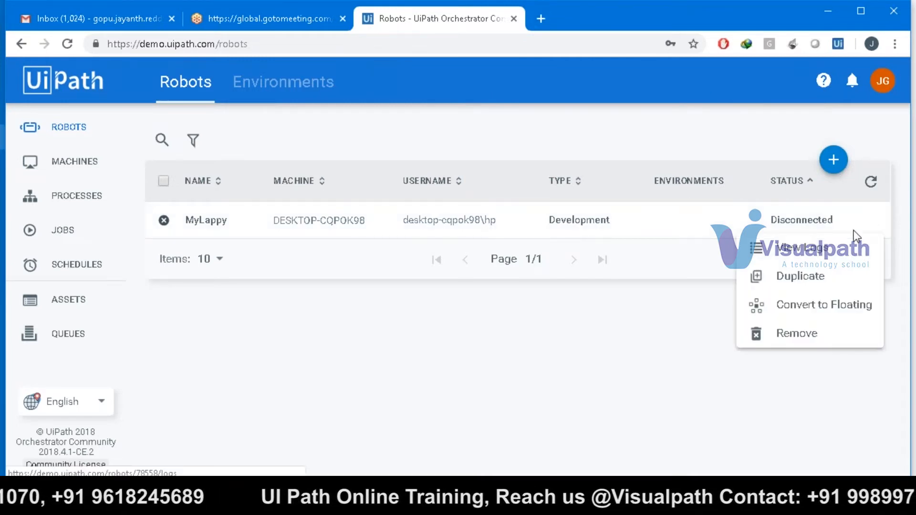
pyautogui.click(848, 246)
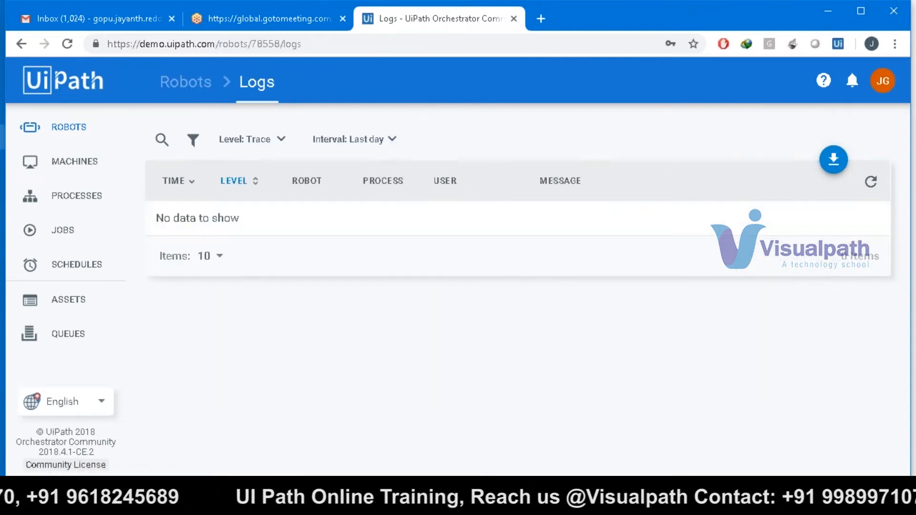
pyautogui.click(73, 139)
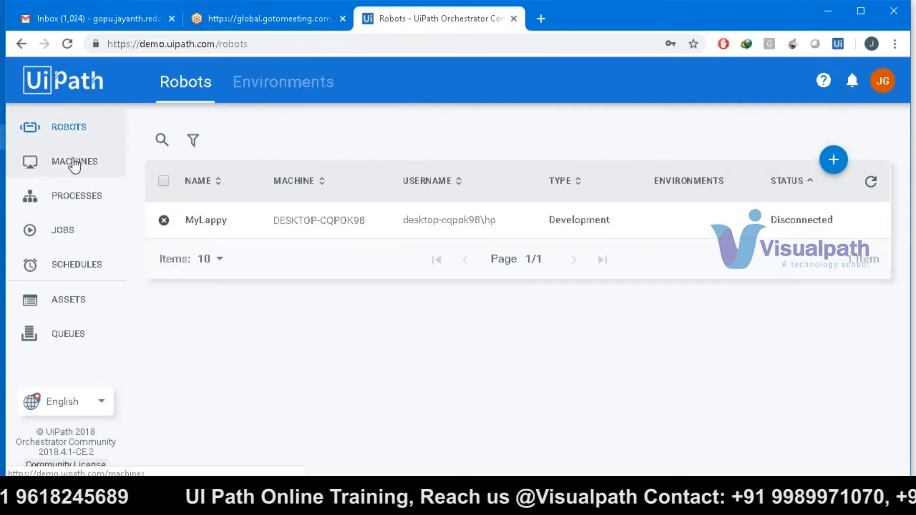
pyautogui.click(74, 163)
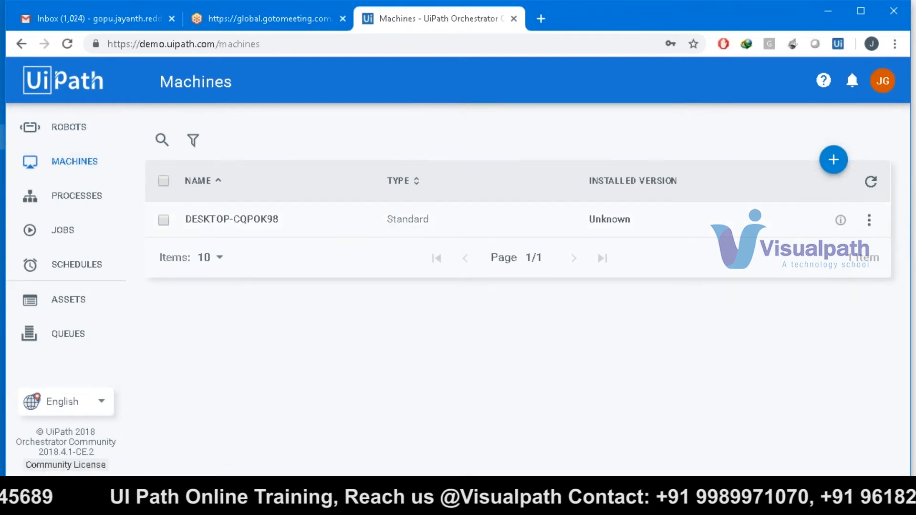
# - Copy the DESKTOP-CQPOK98 machine key into the UiPath Robot Settings window
pyautogui.click(841, 220)
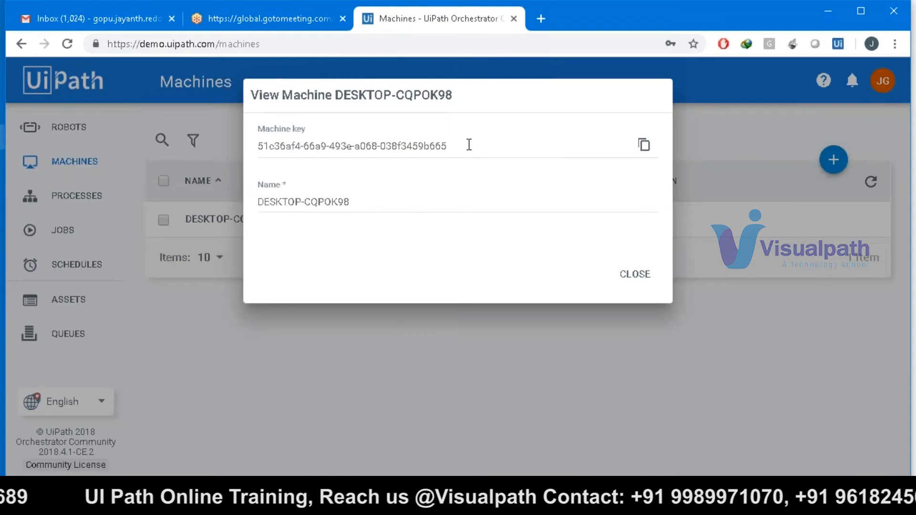
pyautogui.click(644, 146)
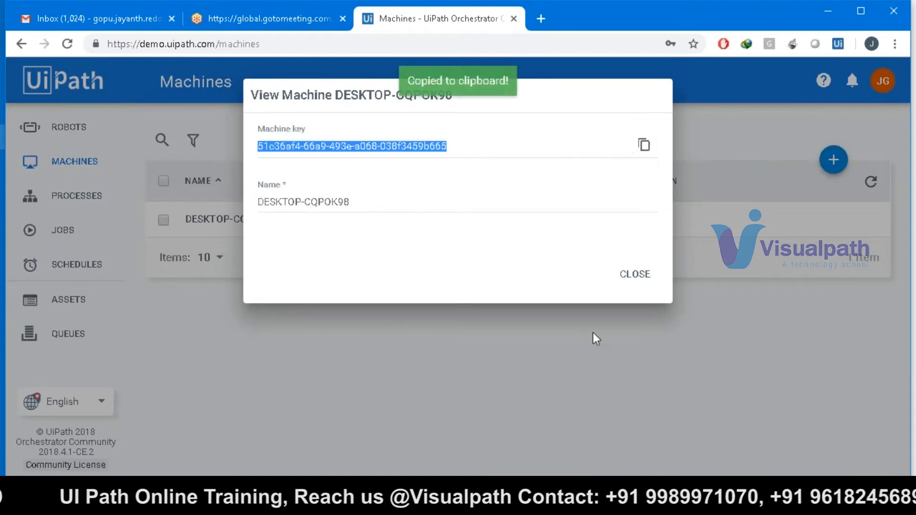
pyautogui.click(576, 501)
pyautogui.moveTo(509, 130); pyautogui.dragTo(626, 185)
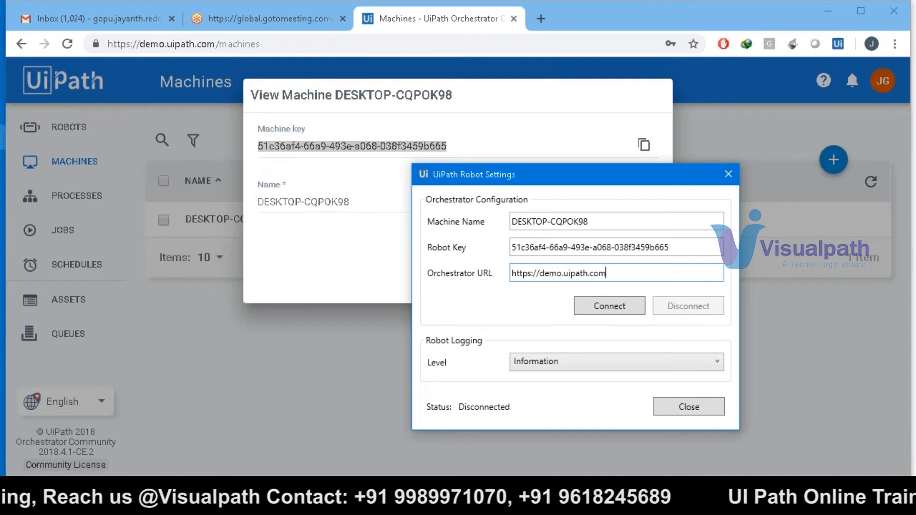
pyautogui.click(348, 258)
# - Connect UiPath Robot to Orchestrator with the new key so MyLappy turns Available
pyautogui.click(643, 277)
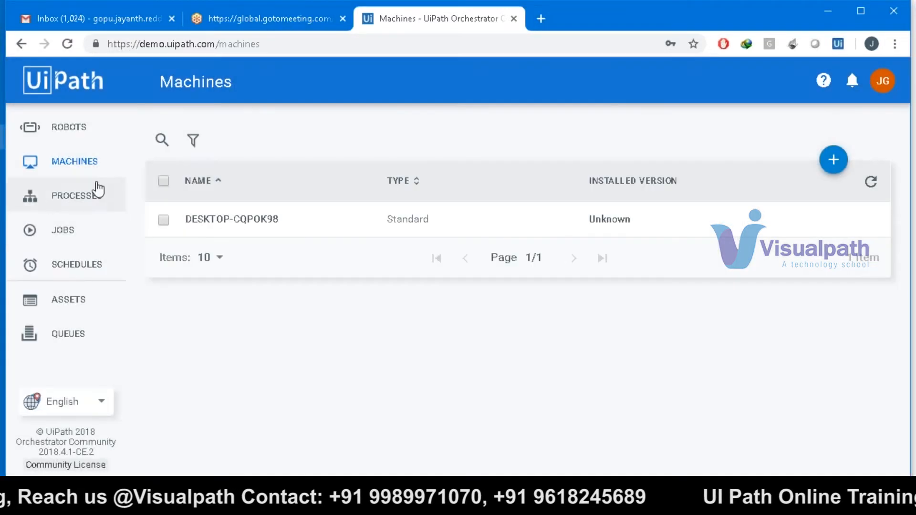
pyautogui.click(92, 140)
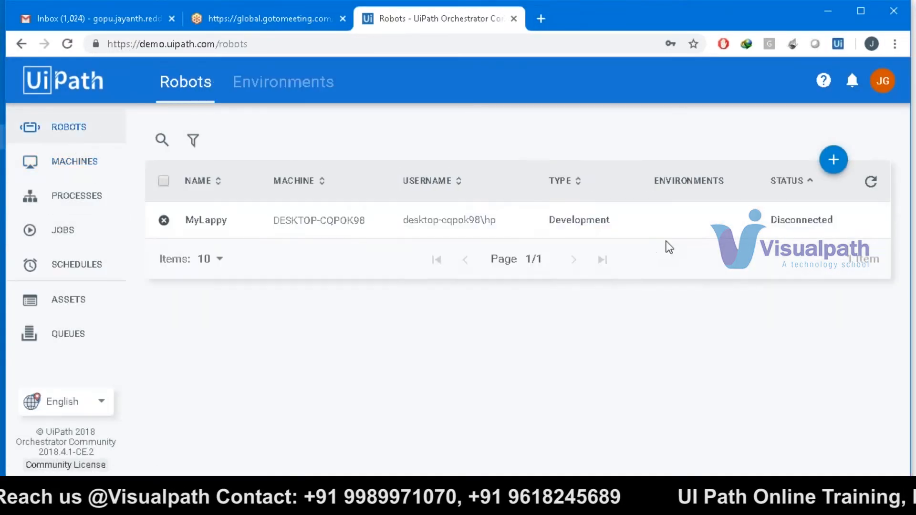
pyautogui.hotkey('alt', 'Tab')
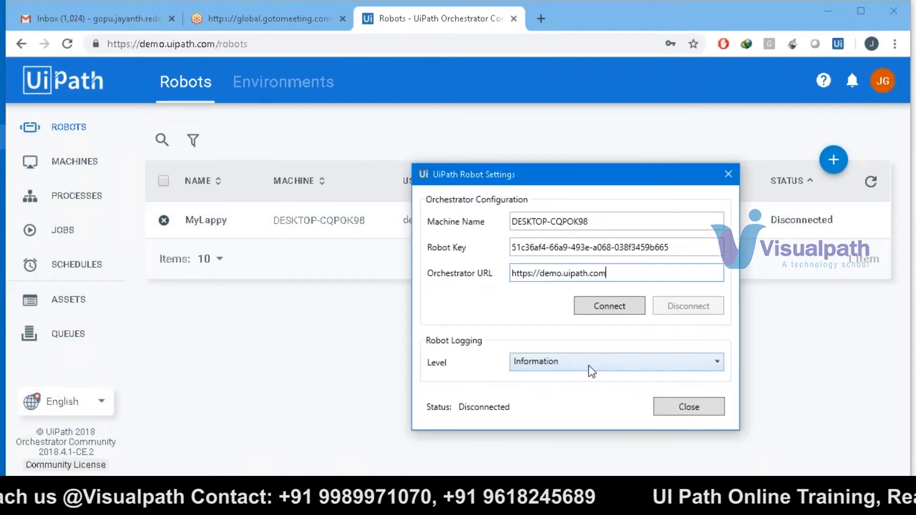
pyautogui.click(609, 308)
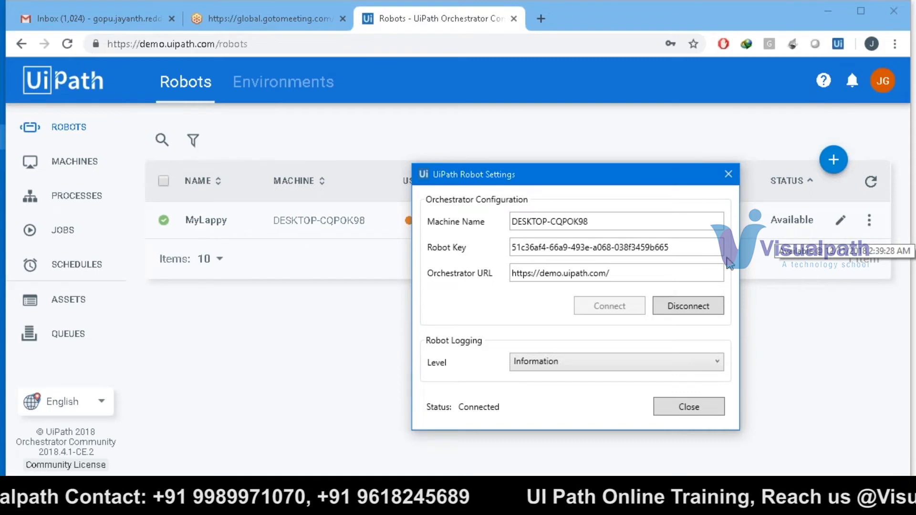
pyautogui.click(669, 411)
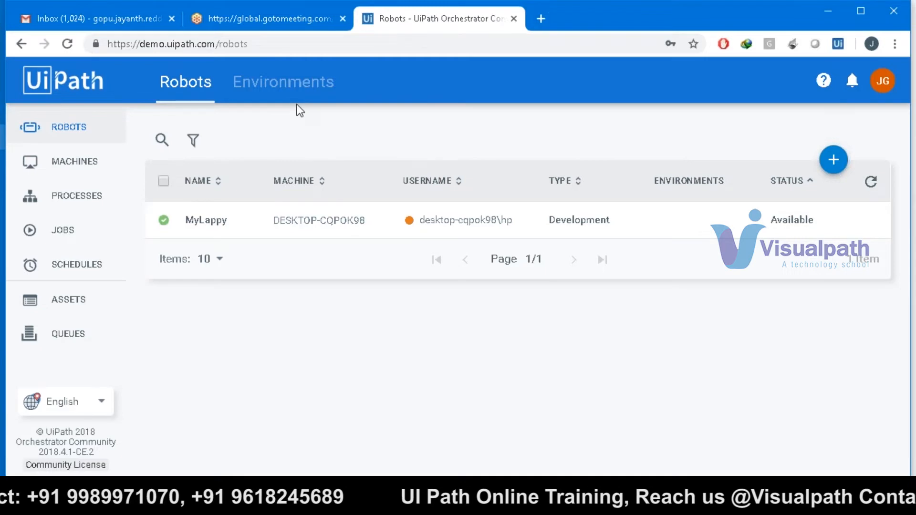
pyautogui.click(430, 503)
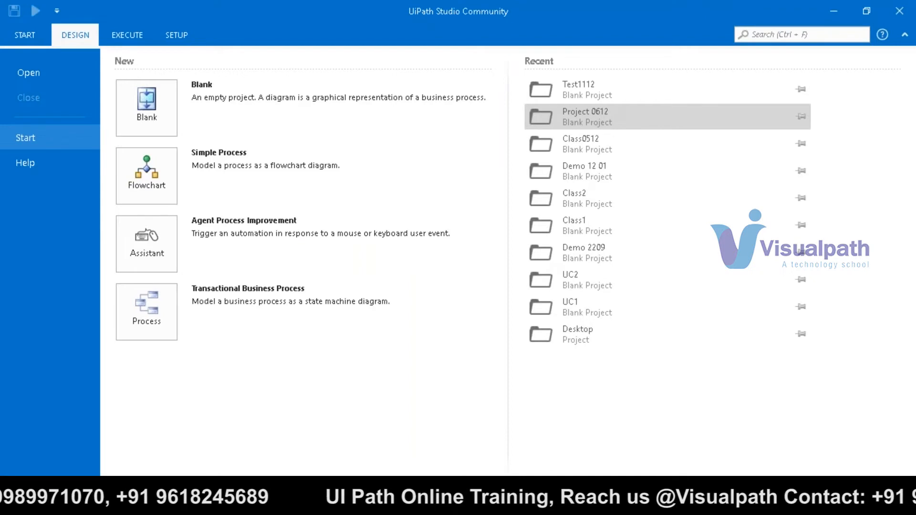
# - Open Project 0612 in Studio, publish it as version 1.0.6919.14703, and dismiss the confirmation
pyautogui.click(587, 116)
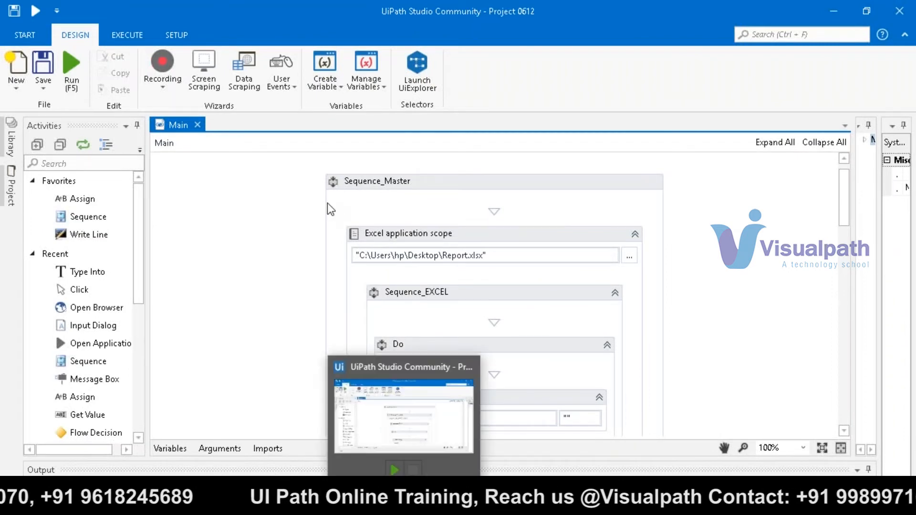
pyautogui.click(377, 504)
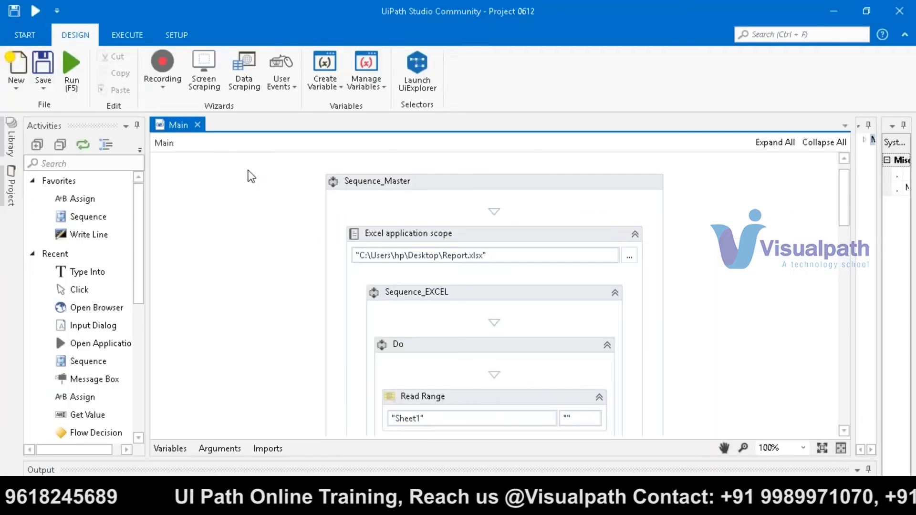
pyautogui.click(179, 33)
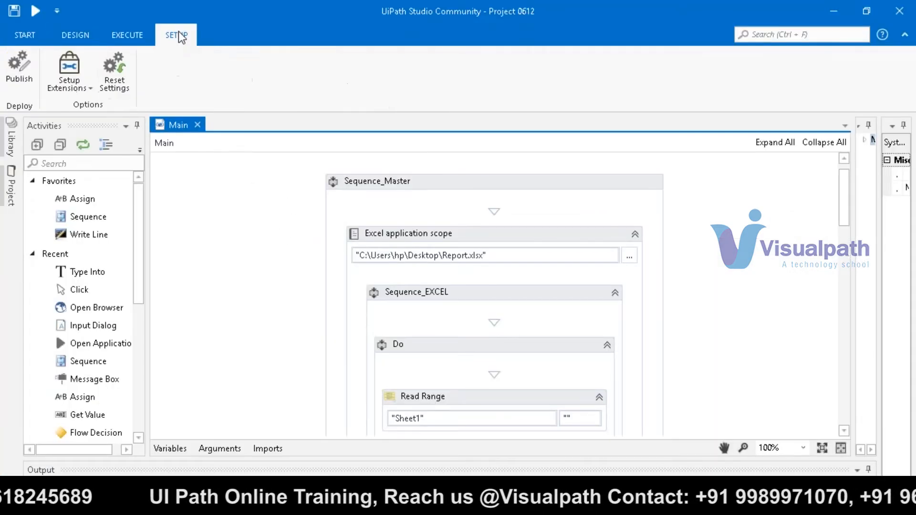
pyautogui.click(17, 71)
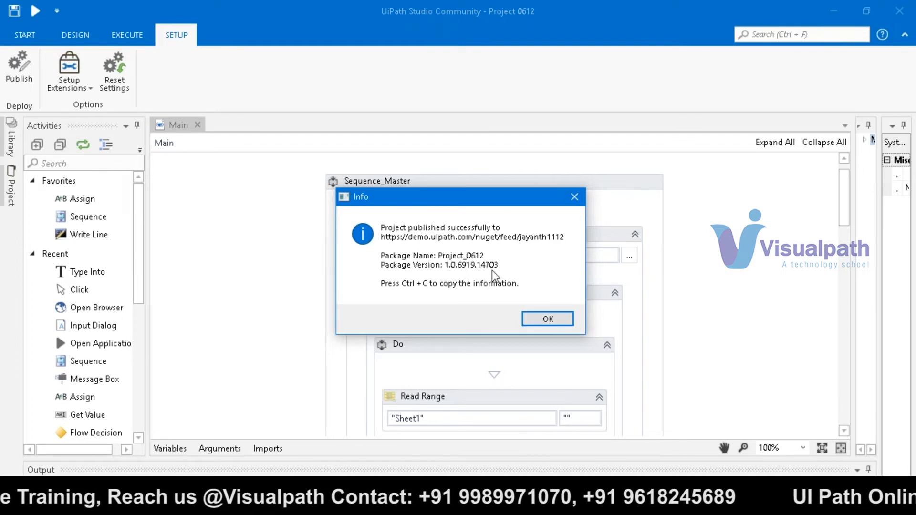
pyautogui.click(537, 319)
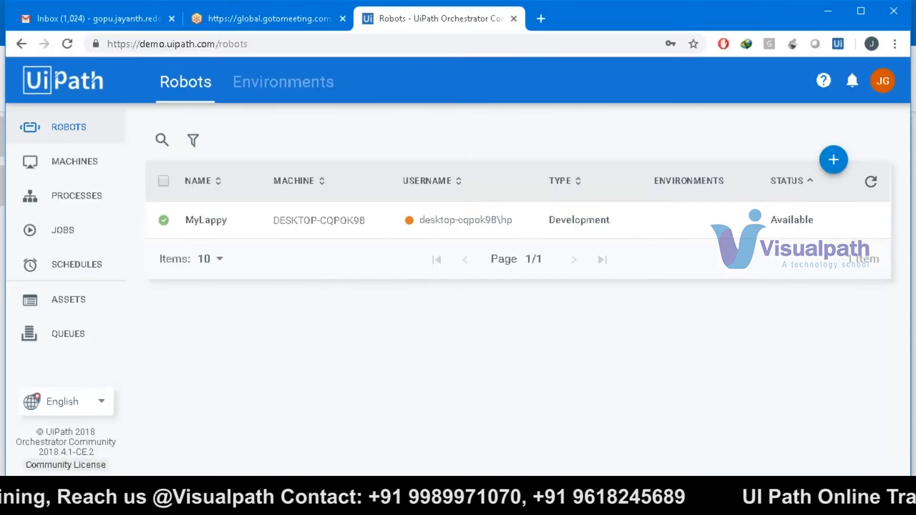
# - Refresh the Robots list, then move to the Processes page and refresh it
pyautogui.click(872, 184)
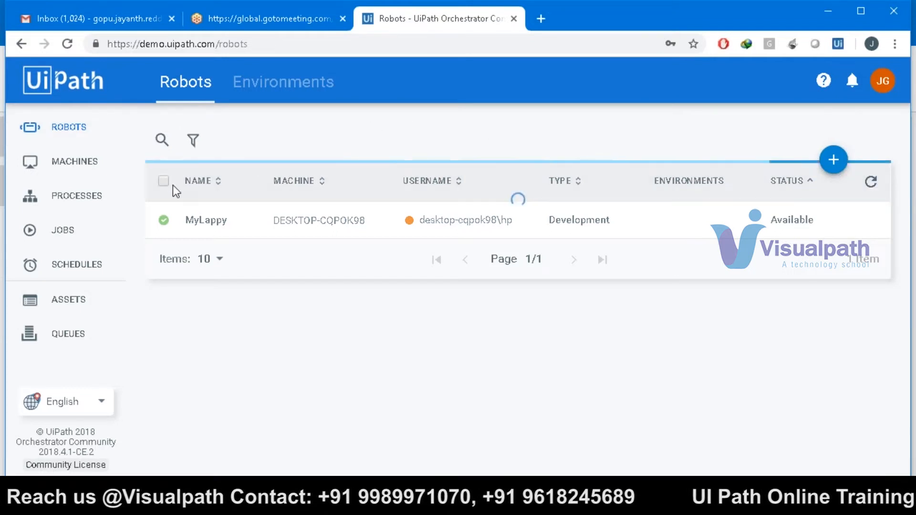
pyautogui.click(87, 207)
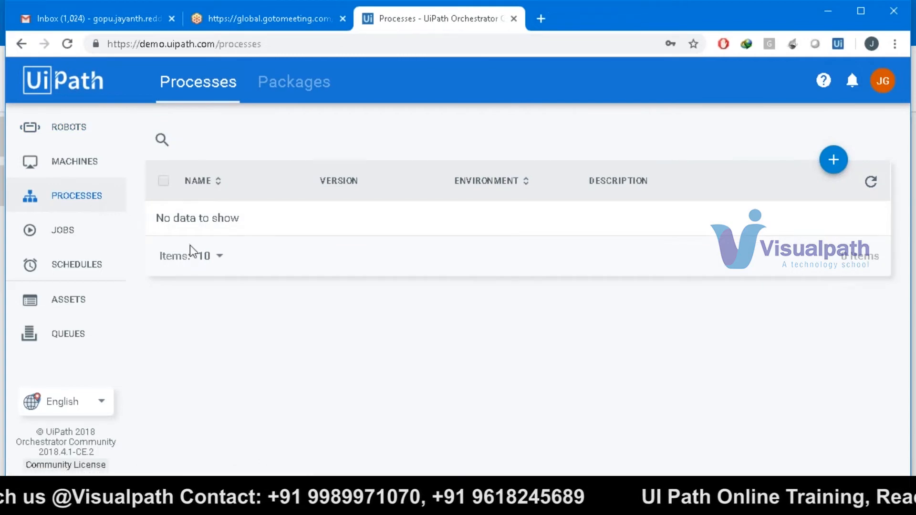
pyautogui.click(75, 235)
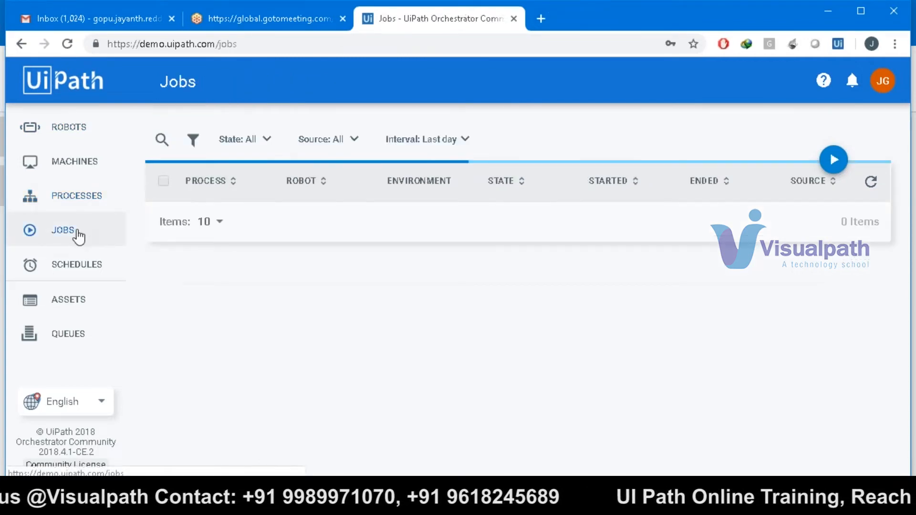
pyautogui.click(73, 208)
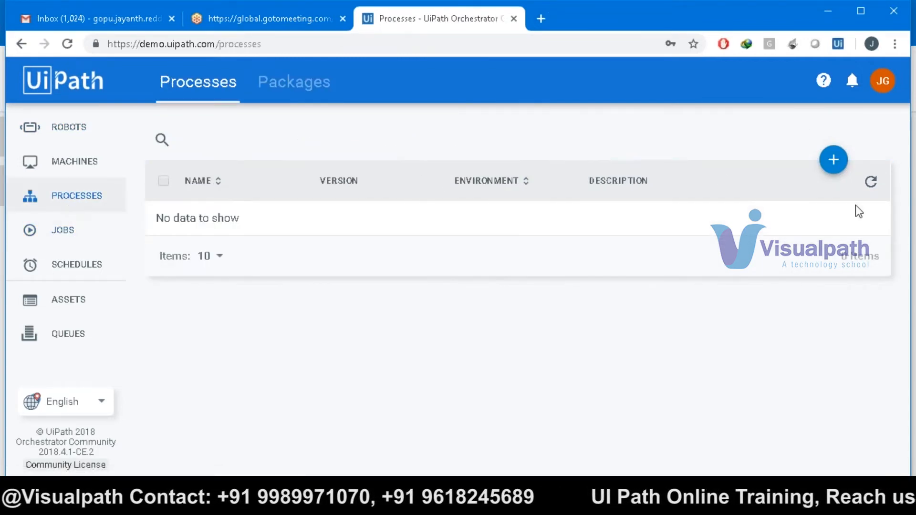
pyautogui.click(874, 180)
pyautogui.click(874, 182)
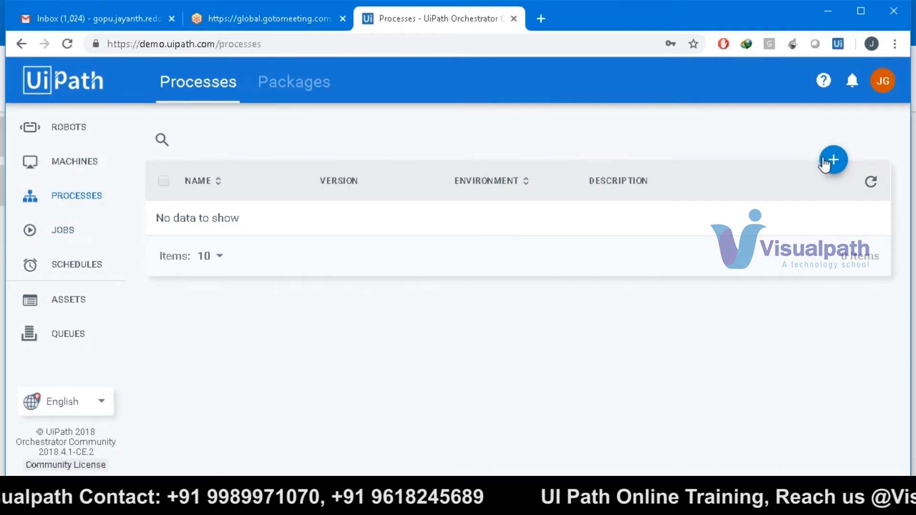
# - Try deploying Project_0612, cancel because no environment exists, then go to Machines
pyautogui.click(825, 164)
pyautogui.click(646, 148)
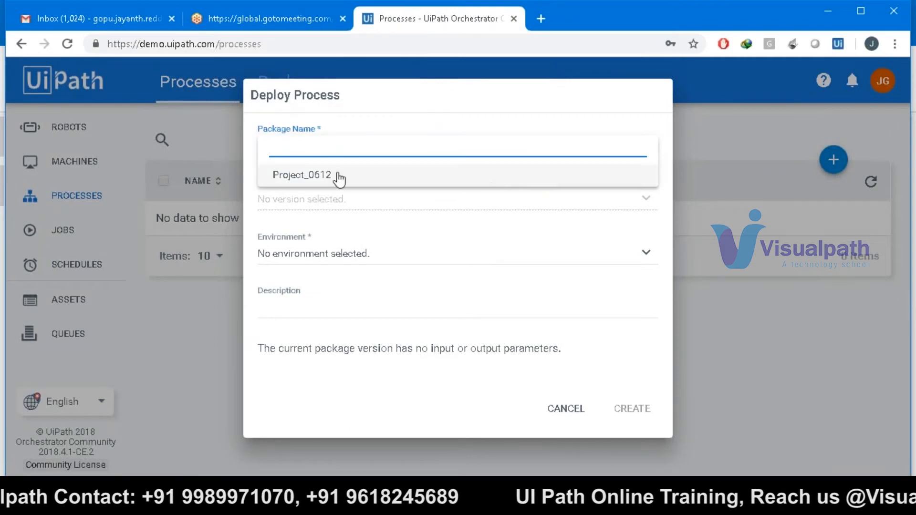
pyautogui.click(321, 177)
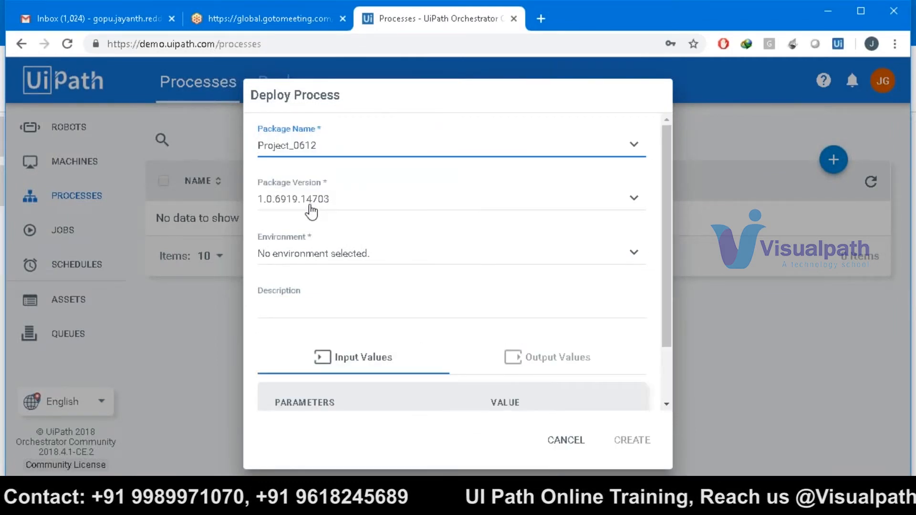
pyautogui.click(324, 260)
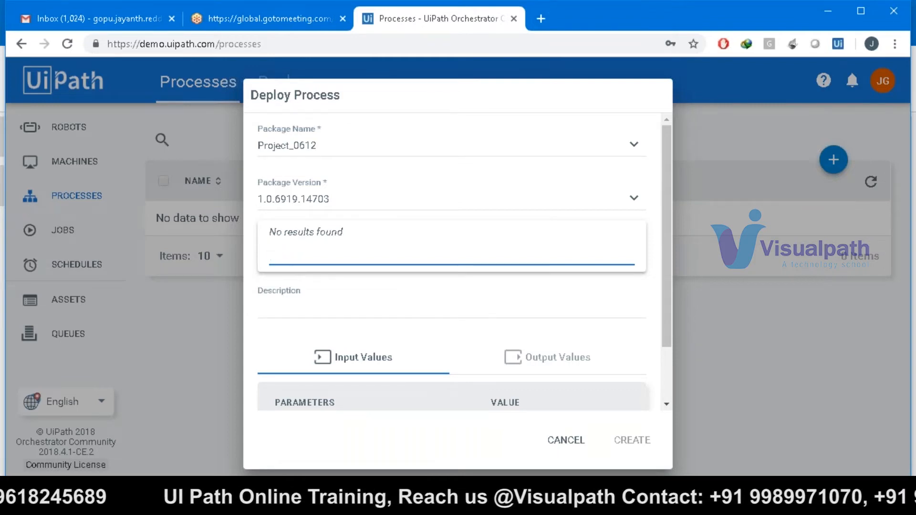
pyautogui.click(313, 321)
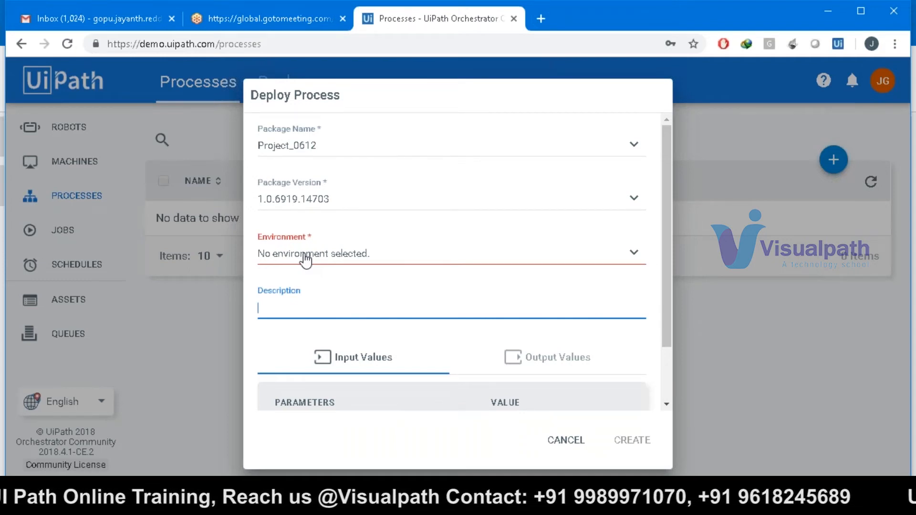
pyautogui.click(566, 440)
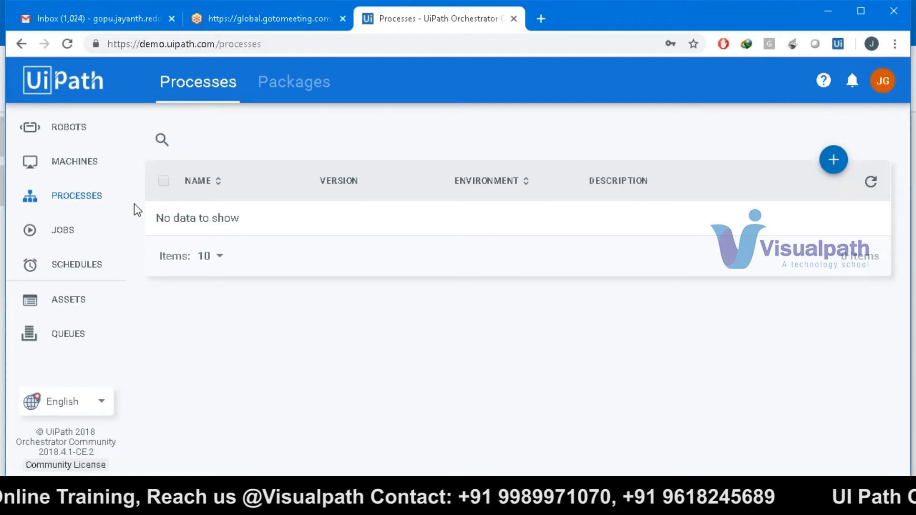
pyautogui.click(75, 173)
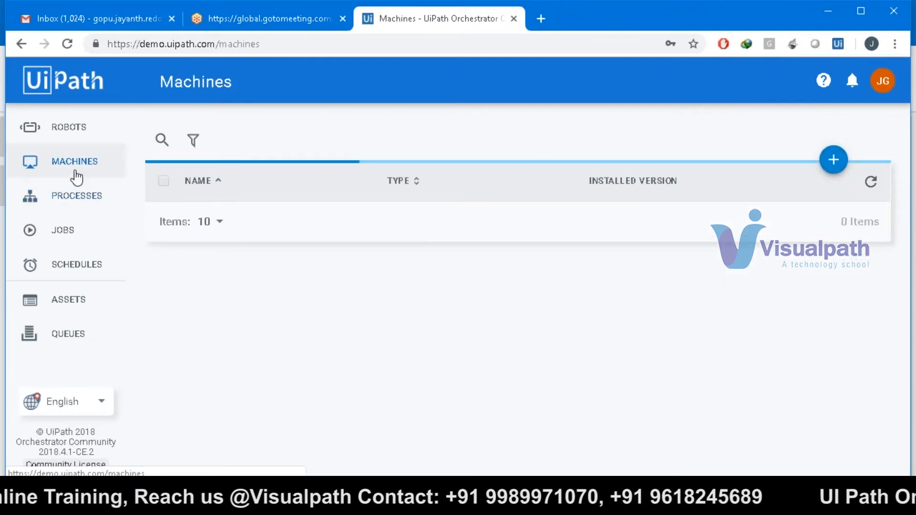
# - Create the Dev environment with description Dev and assign MyLappy to it
pyautogui.click(63, 119)
pyautogui.click(265, 102)
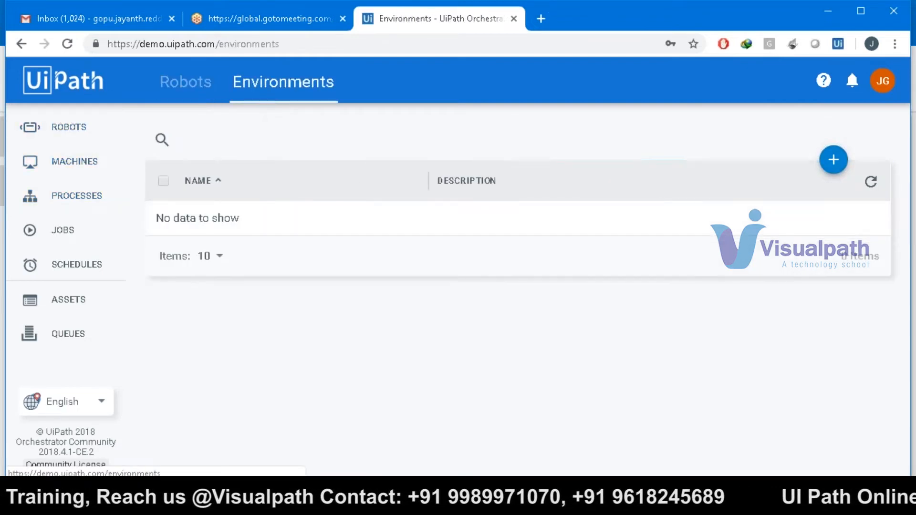
pyautogui.click(833, 168)
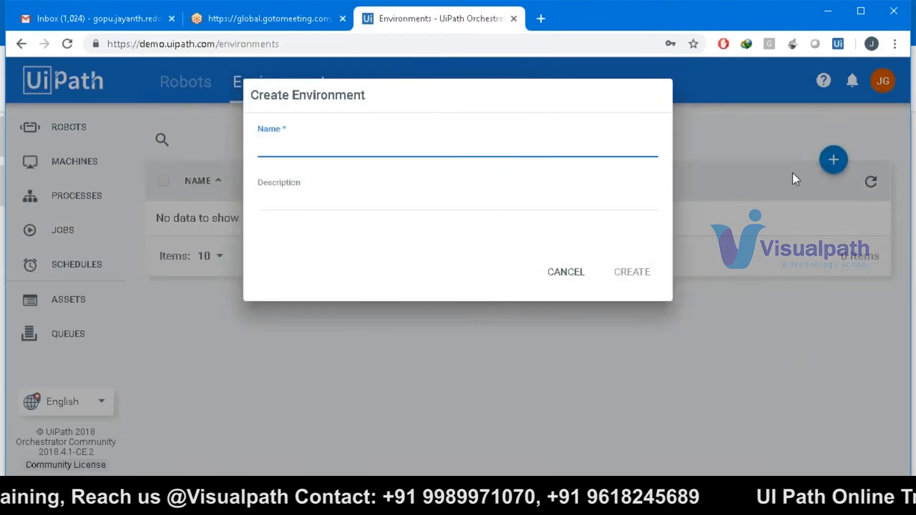
pyautogui.write('Dev')
pyautogui.press('Tab')
pyautogui.write('Dev')
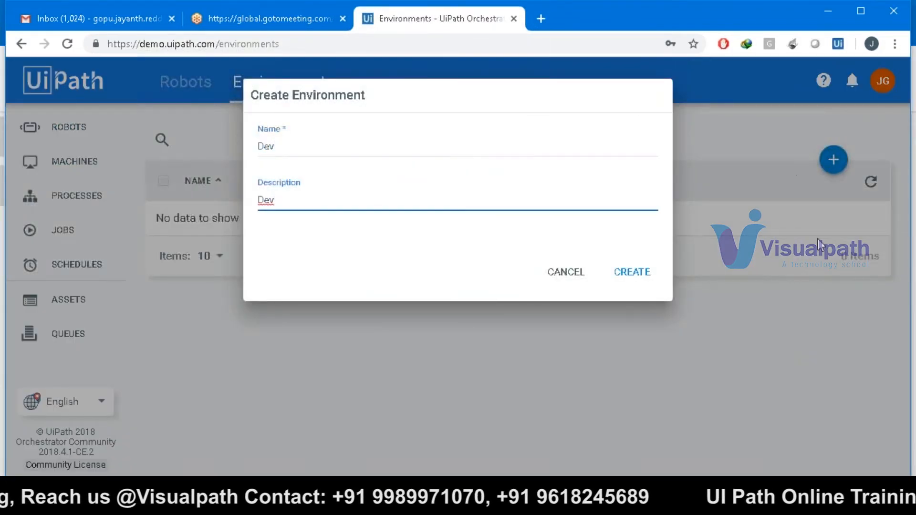
pyautogui.click(623, 268)
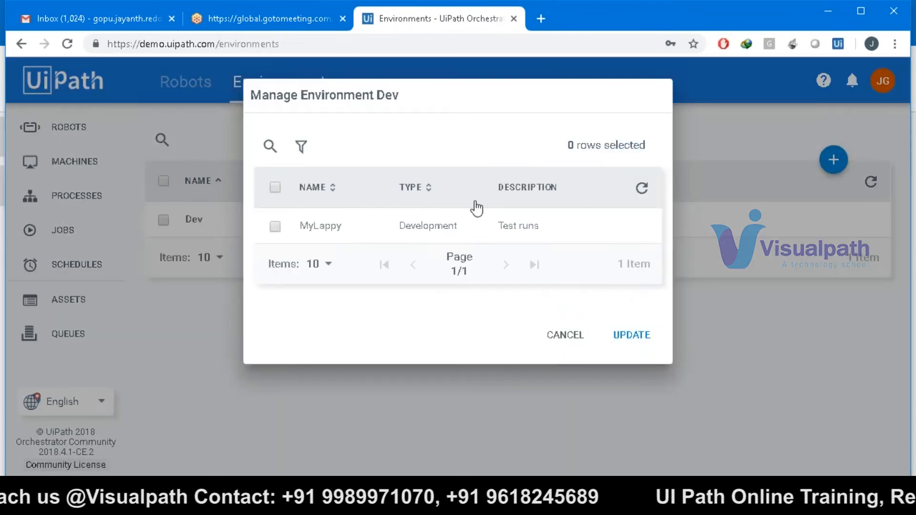
pyautogui.click(275, 227)
pyautogui.click(627, 337)
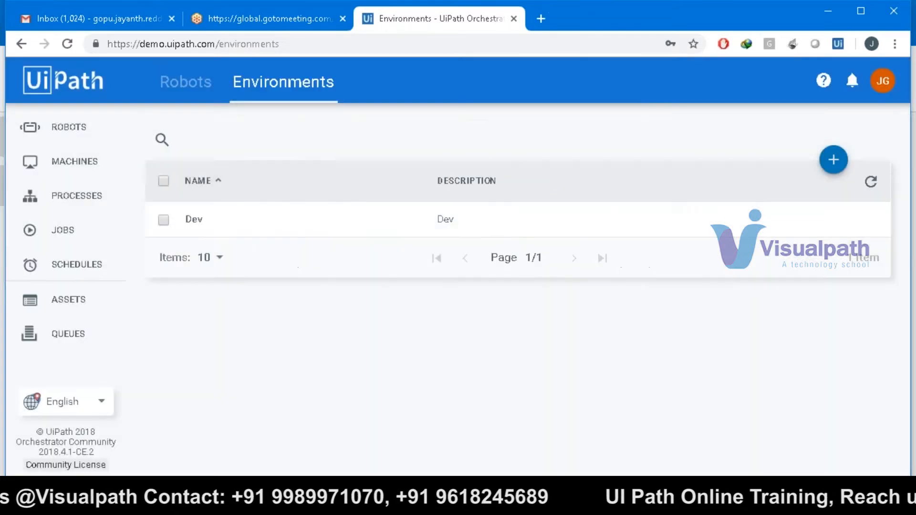
# - Create the Prod environment with description Prod, assign MyLappy, then open Processes
pyautogui.click(830, 160)
pyautogui.write('Prod')
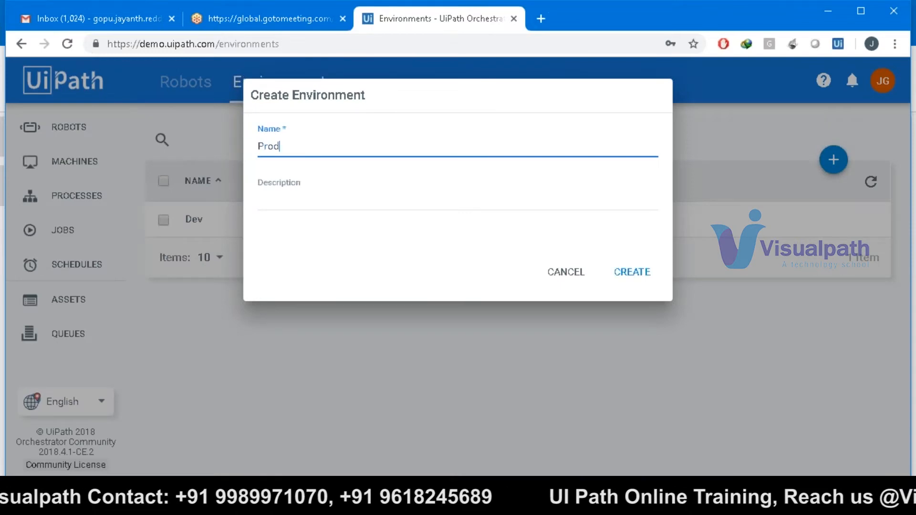
pyautogui.press('Tab')
pyautogui.write('Prod')
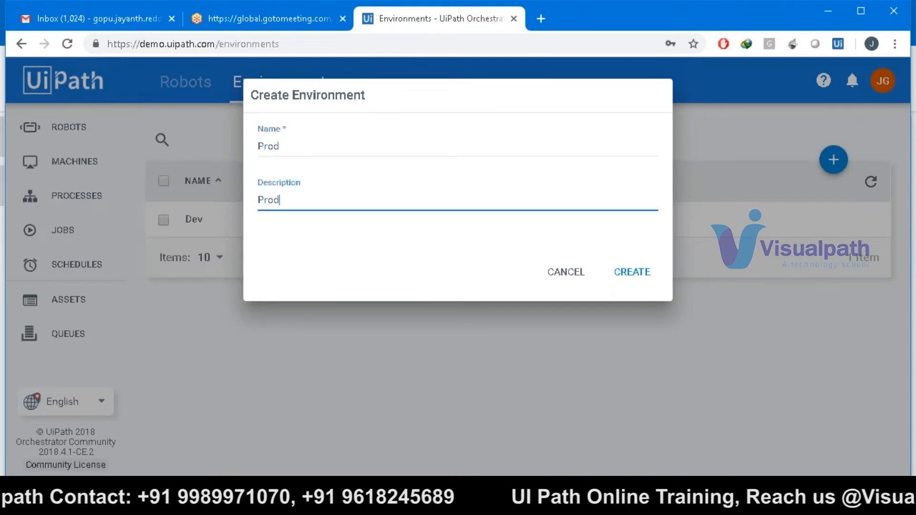
pyautogui.press('Return')
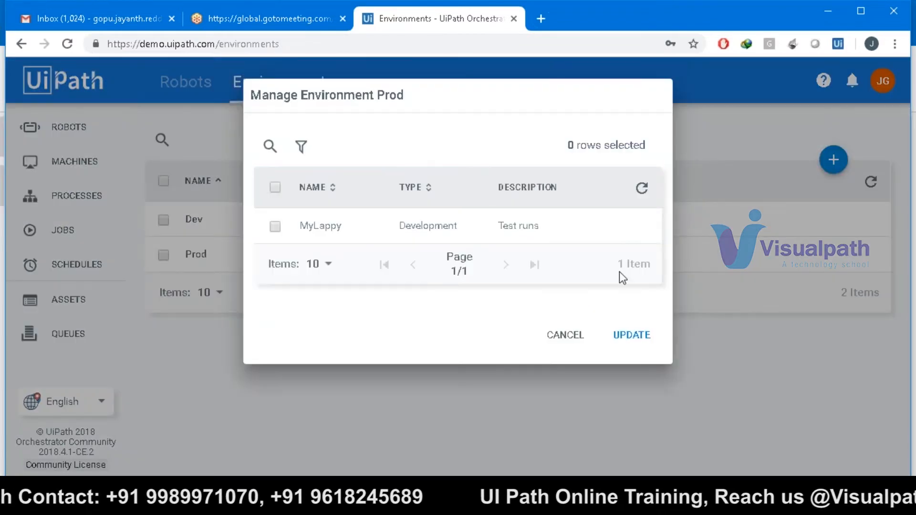
pyautogui.click(281, 226)
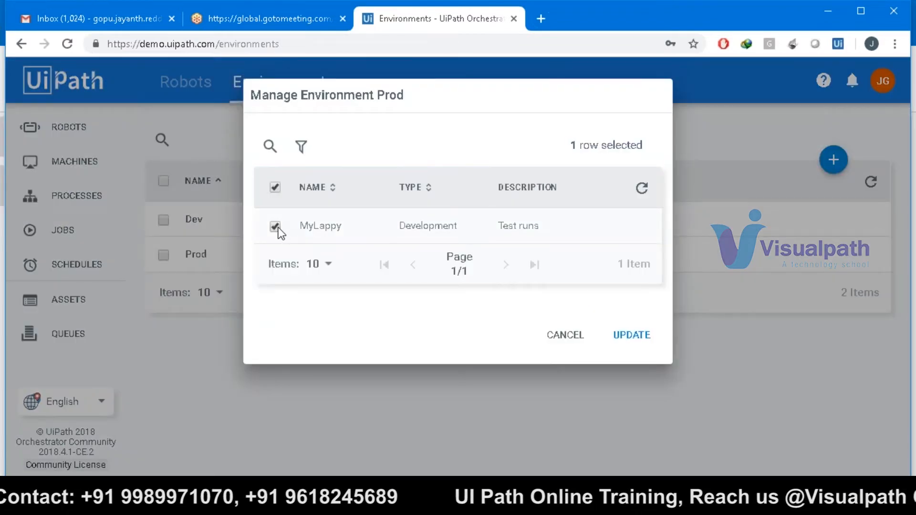
pyautogui.click(620, 336)
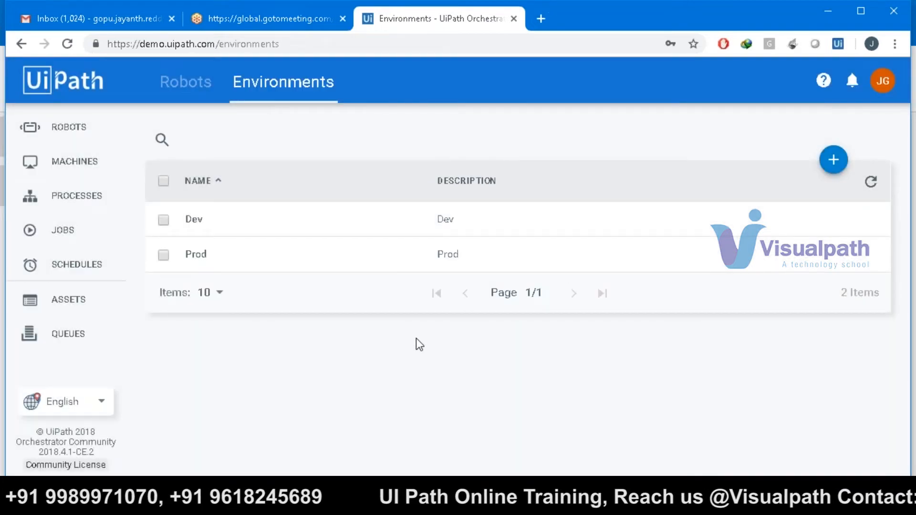
pyautogui.click(69, 205)
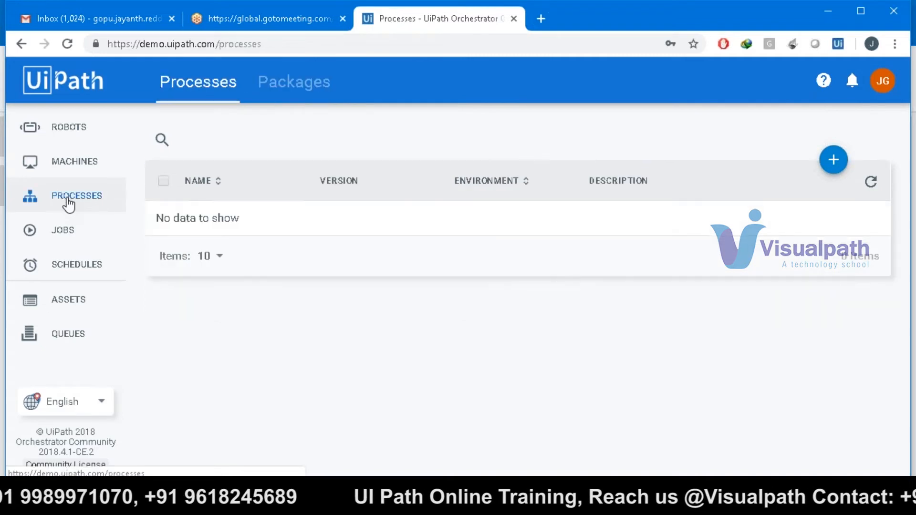
# - Begin deploying the Project_0612 package as a new process, targeting the Prod environment
pyautogui.click(834, 162)
pyautogui.click(544, 151)
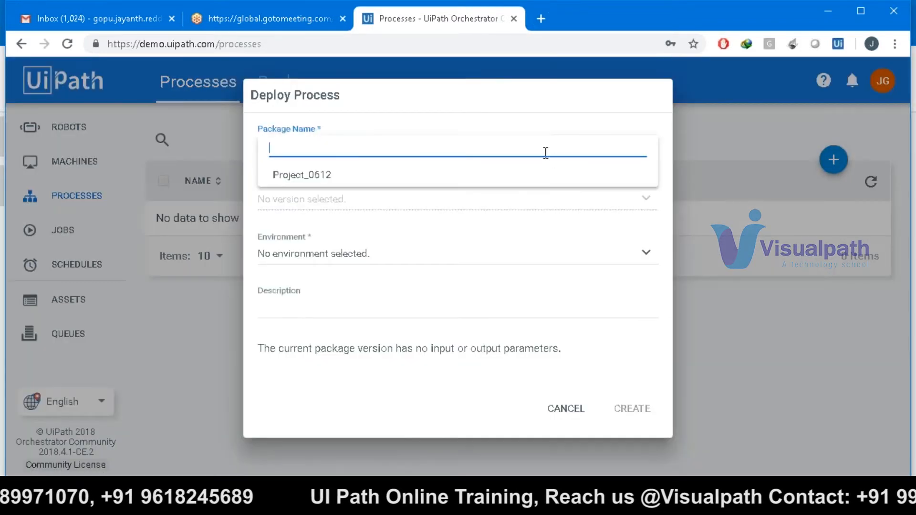
pyautogui.click(529, 180)
pyautogui.click(466, 239)
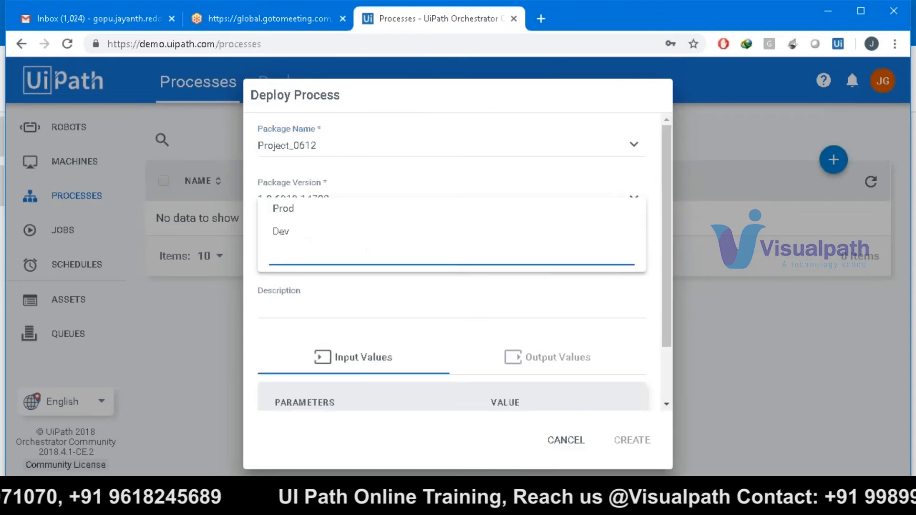
pyautogui.click(409, 216)
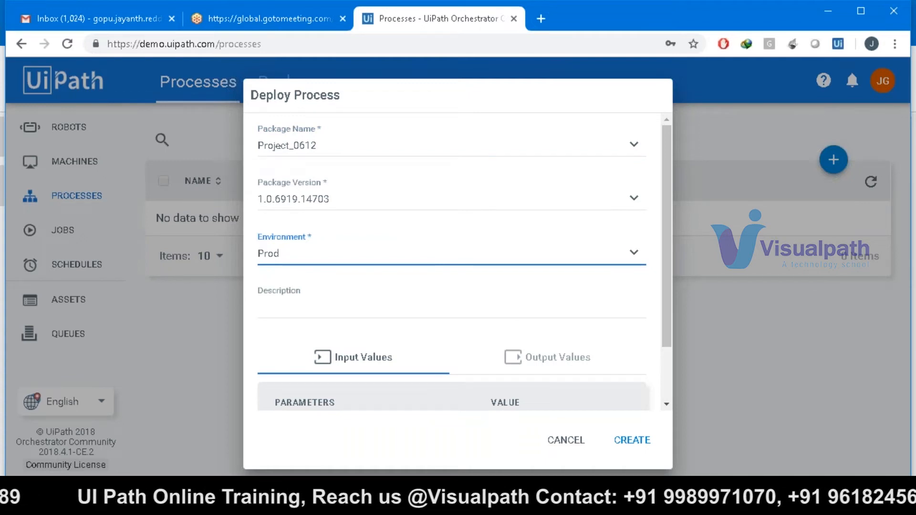
# - Confirm Prod as the environment, create the deployment, then go to the Jobs list
pyautogui.click(411, 263)
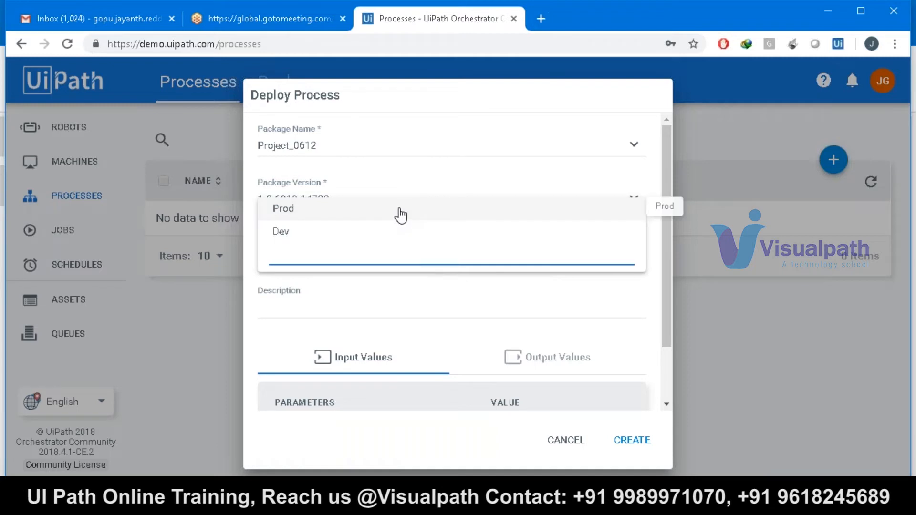
pyautogui.click(402, 214)
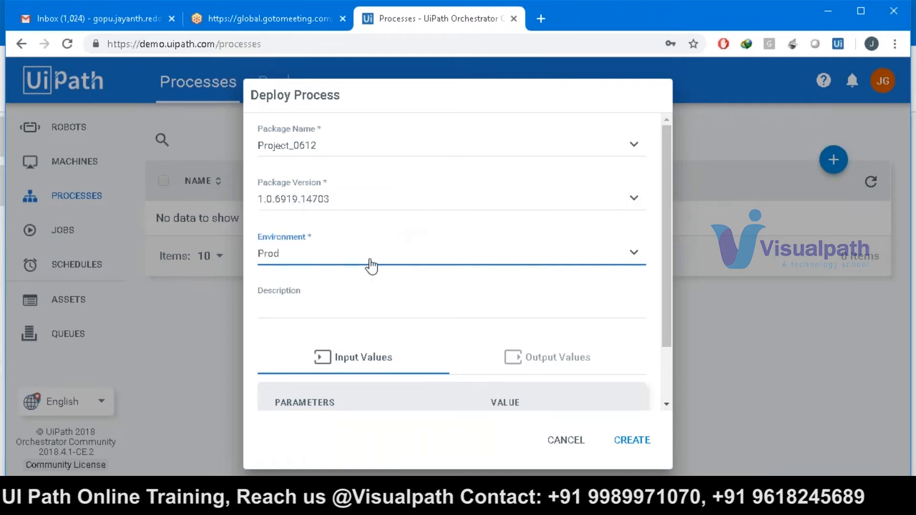
pyautogui.moveTo(669, 268); pyautogui.dragTo(624, 399)
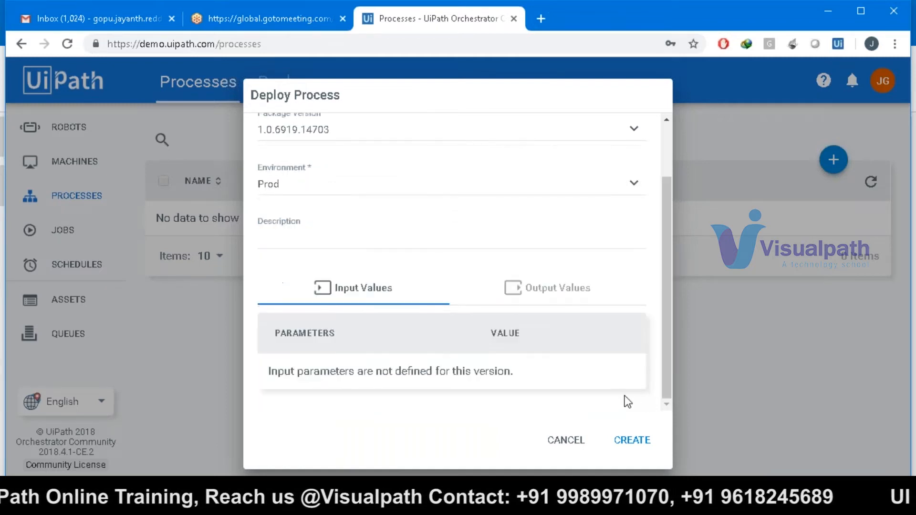
pyautogui.click(632, 442)
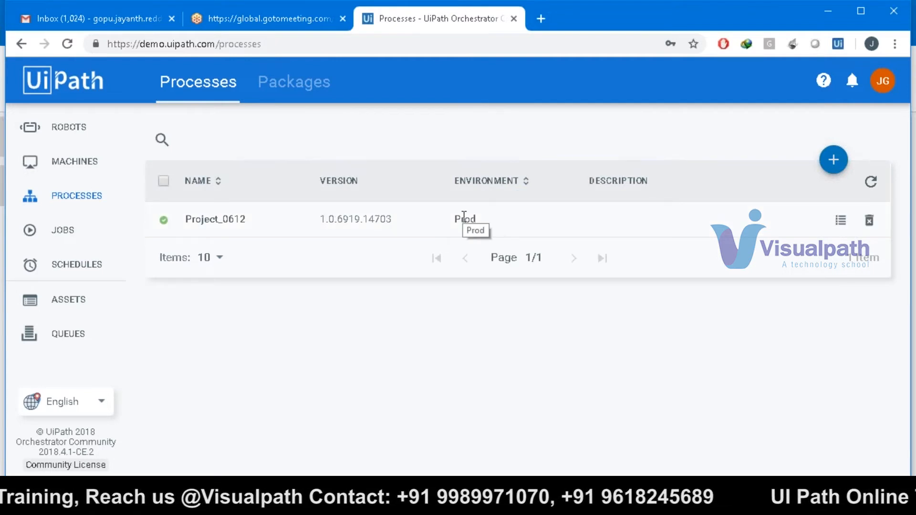
pyautogui.click(75, 231)
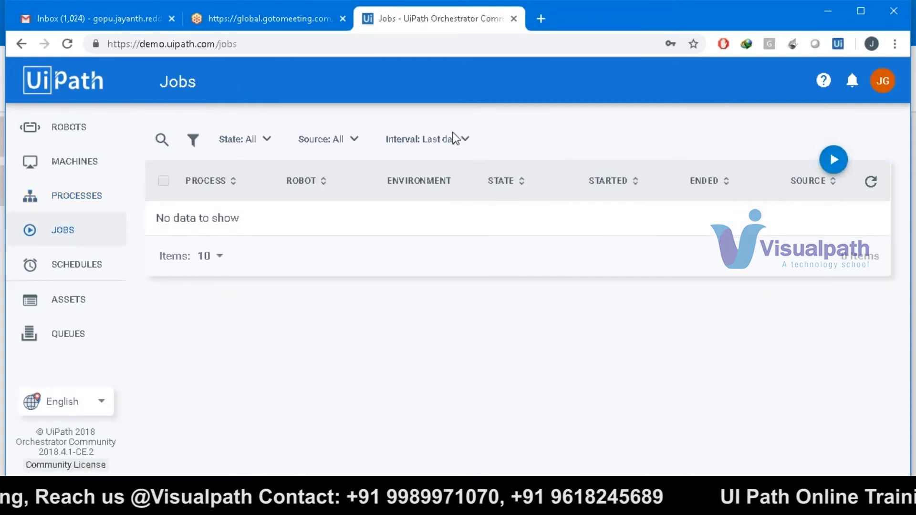
# - Start a new schedule named 'Schedule 1112' for the Project_0612_Prod process
pyautogui.click(82, 272)
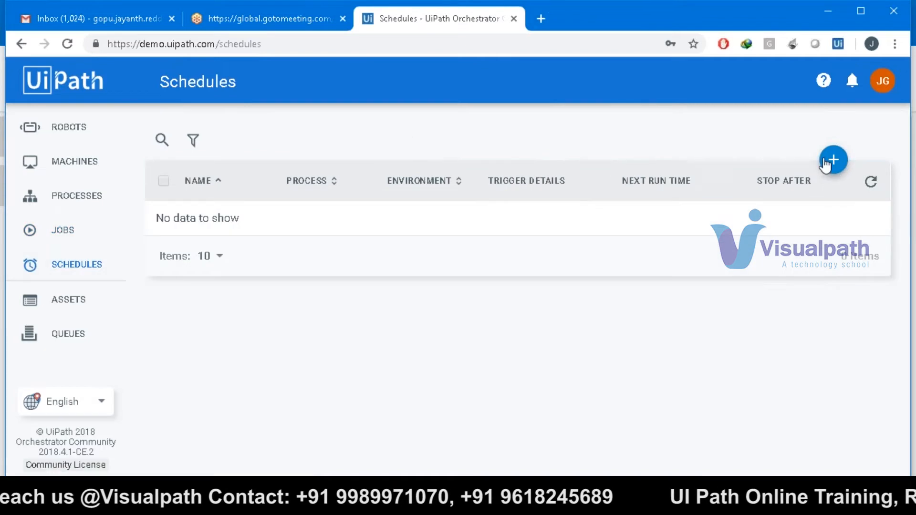
pyautogui.click(833, 160)
pyautogui.click(513, 155)
pyautogui.write('Schedule')
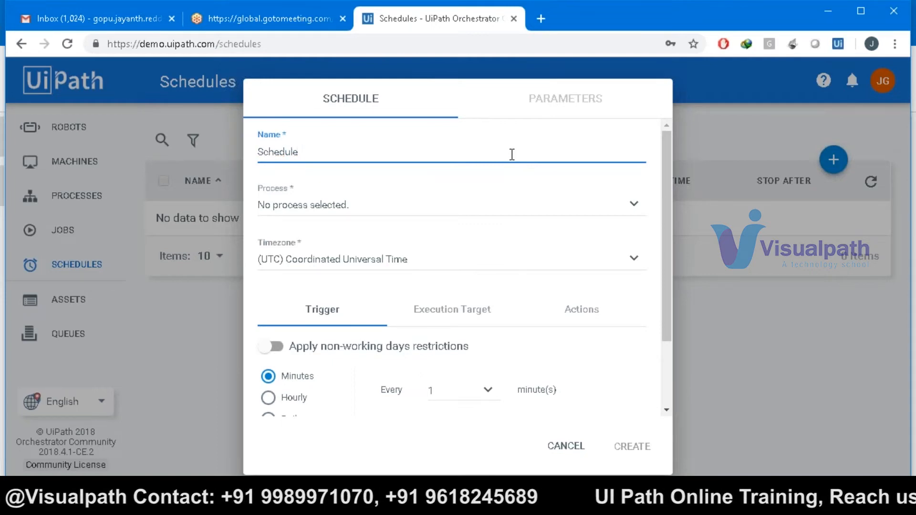
pyautogui.write(' 1112')
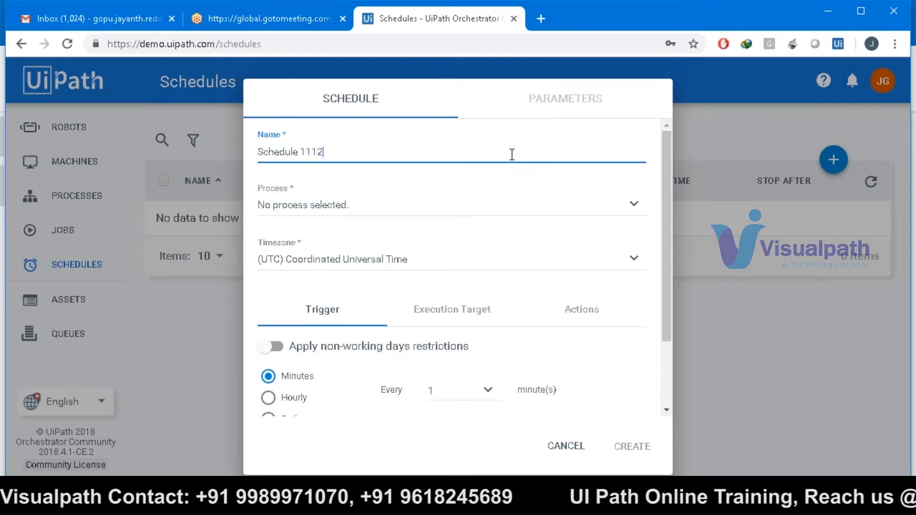
pyautogui.click(505, 204)
pyautogui.click(436, 237)
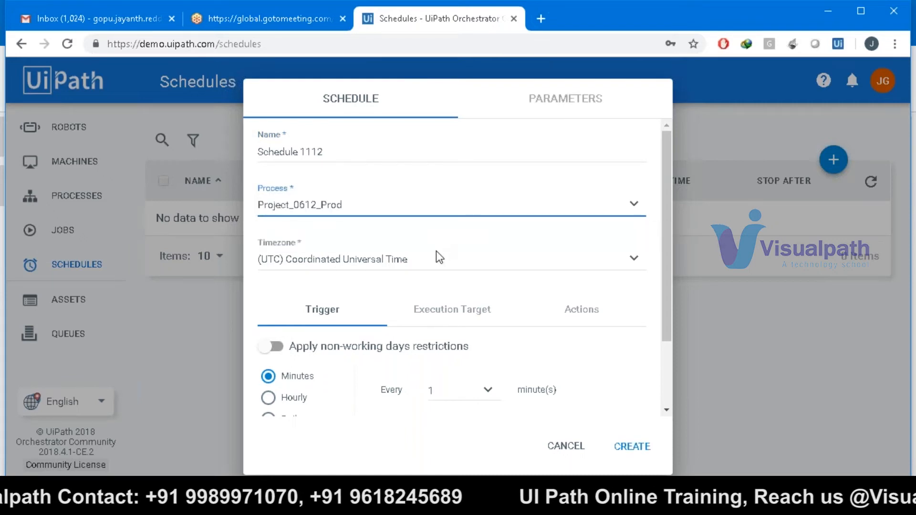
# - Set the schedule to run daily at hour 8 and save it
pyautogui.moveTo(662, 274); pyautogui.dragTo(667, 330)
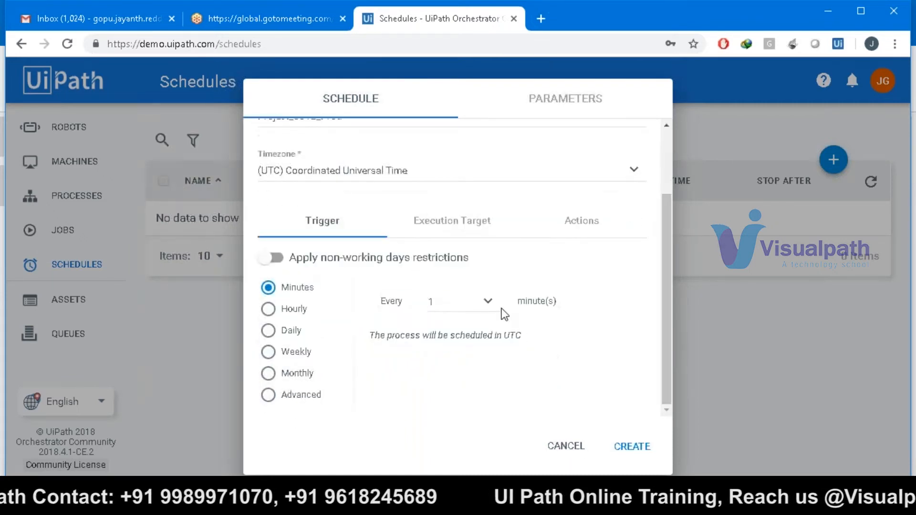
pyautogui.click(275, 325)
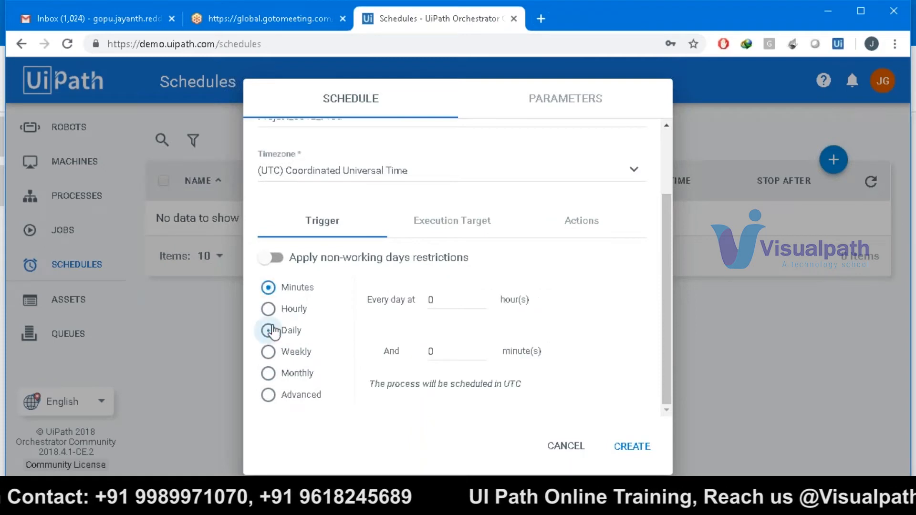
pyautogui.doubleClick(425, 300)
pyautogui.write('8')
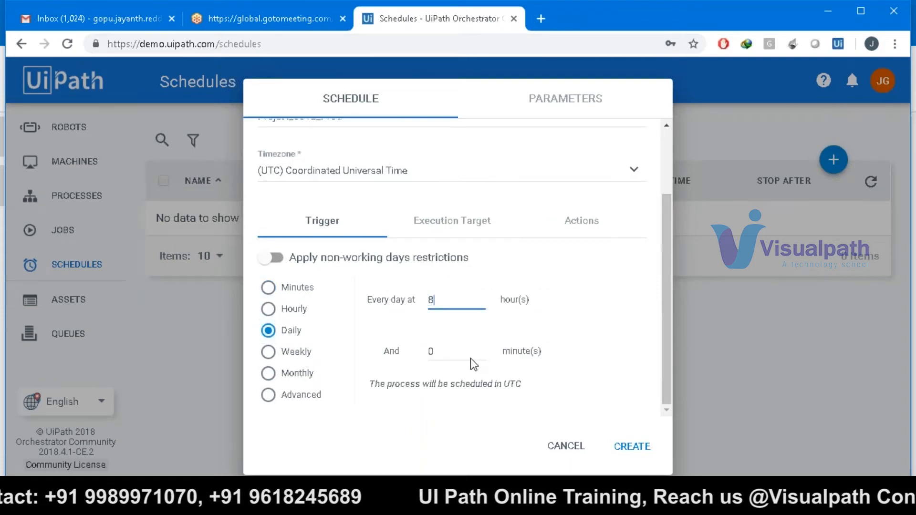
pyautogui.click(626, 455)
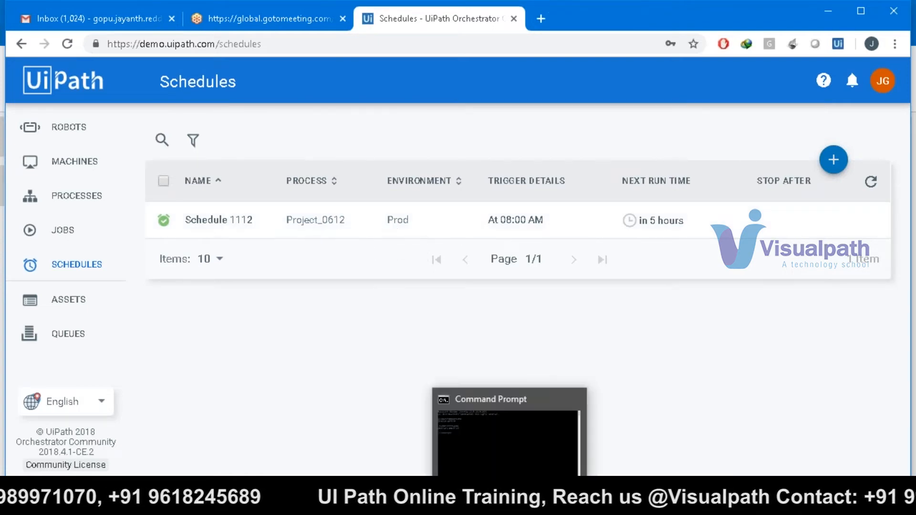
pyautogui.moveTo(404, 505)
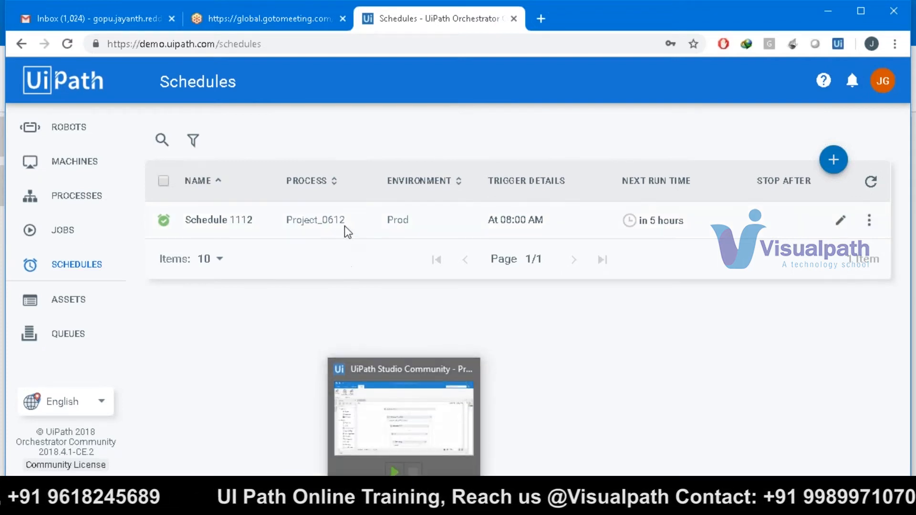
pyautogui.moveTo(646, 216)
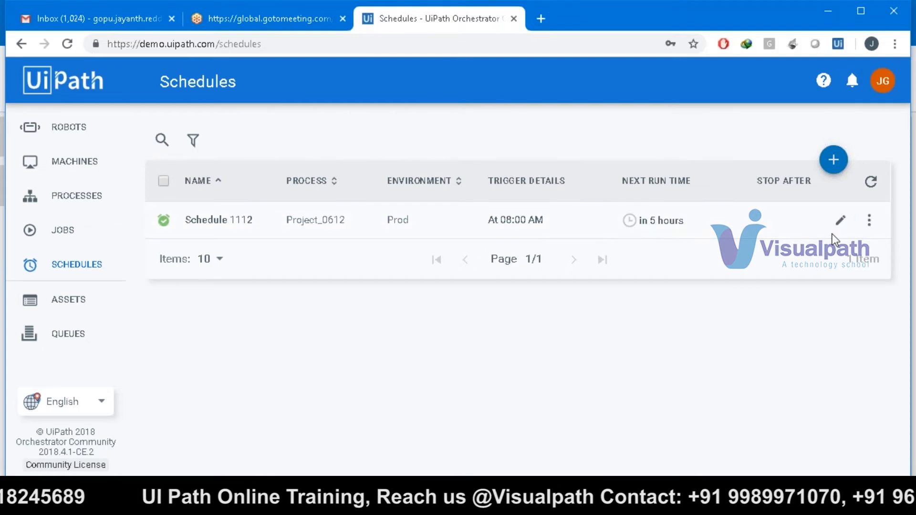
# - Switch Schedule 1112 to the (UTC+05:30) Chennai, Kolkata, Mumbai, New Delhi timezone, then open Jobs
pyautogui.click(840, 219)
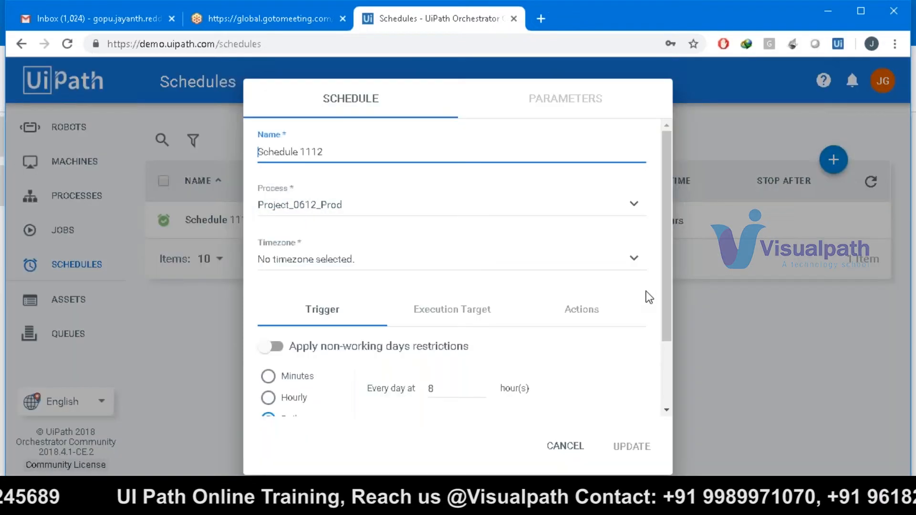
pyautogui.moveTo(663, 293); pyautogui.dragTo(662, 308)
pyautogui.click(632, 236)
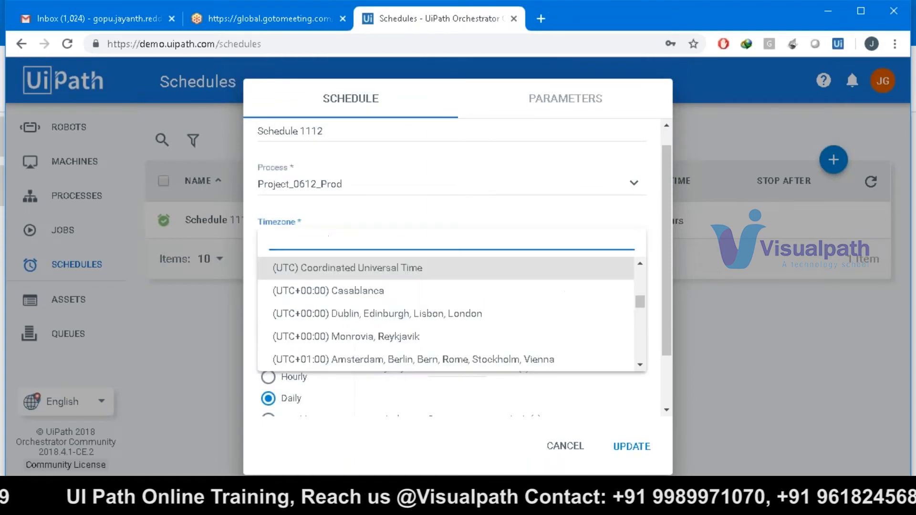
pyautogui.moveTo(640, 302); pyautogui.dragTo(644, 327)
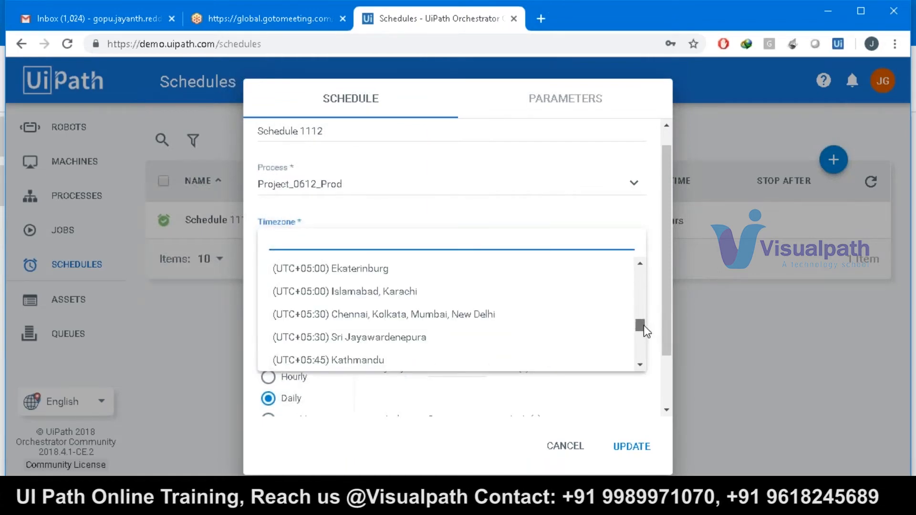
pyautogui.click(571, 319)
pyautogui.click(626, 445)
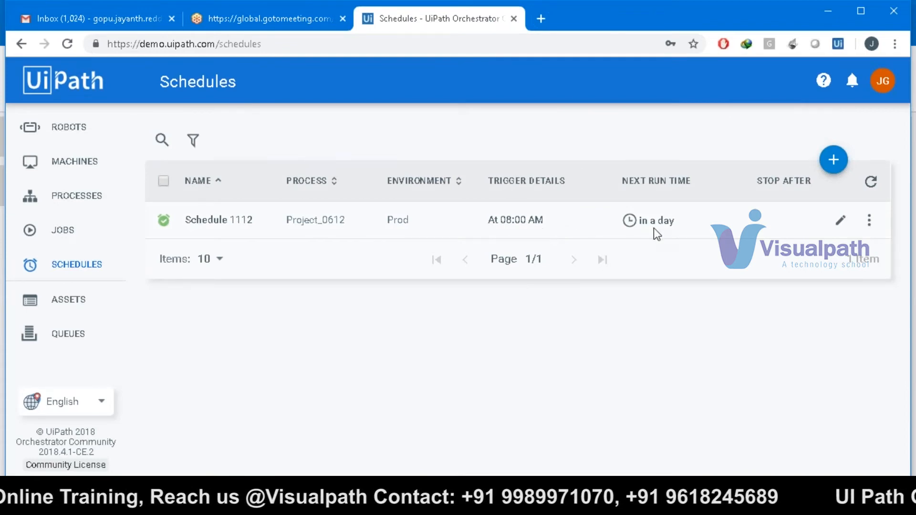
pyautogui.click(56, 232)
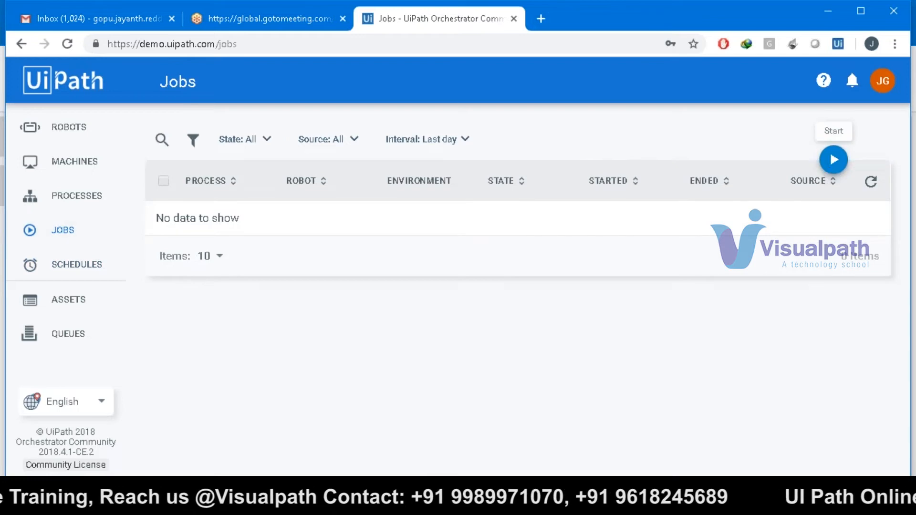
# - Start a Project_0612_Prod job on the MyLappy robot, then return to the Paint diagram
pyautogui.click(832, 160)
pyautogui.click(491, 157)
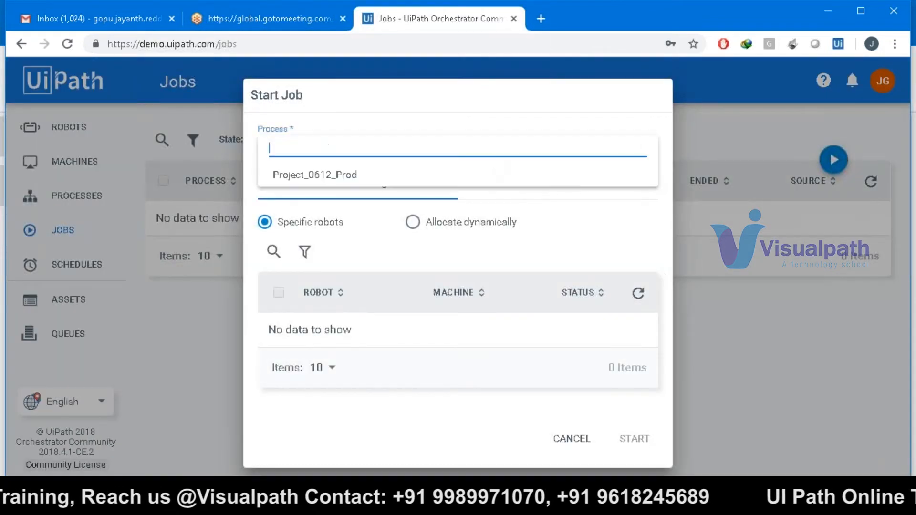
pyautogui.click(465, 176)
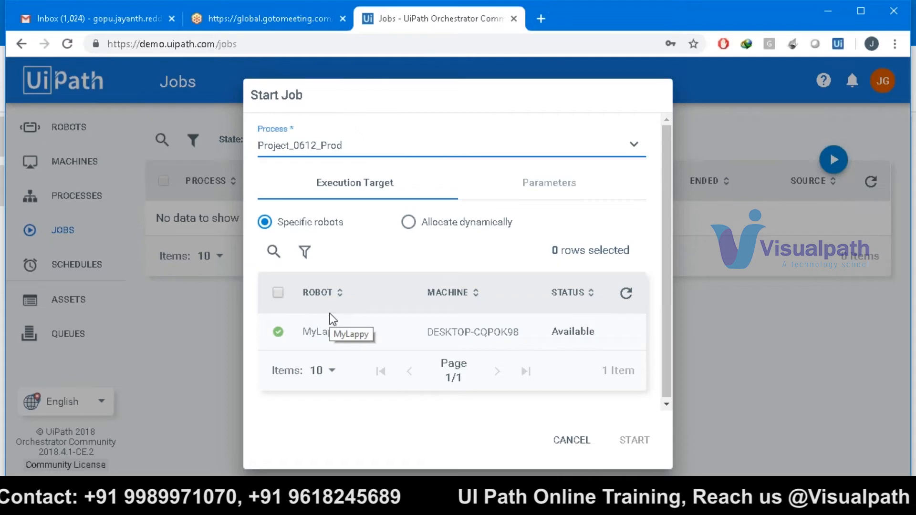
pyautogui.click(621, 437)
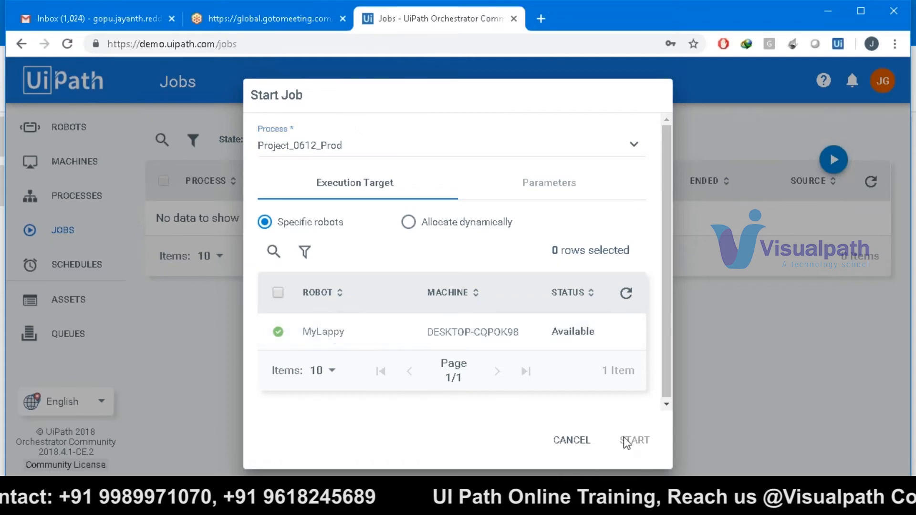
pyautogui.click(279, 334)
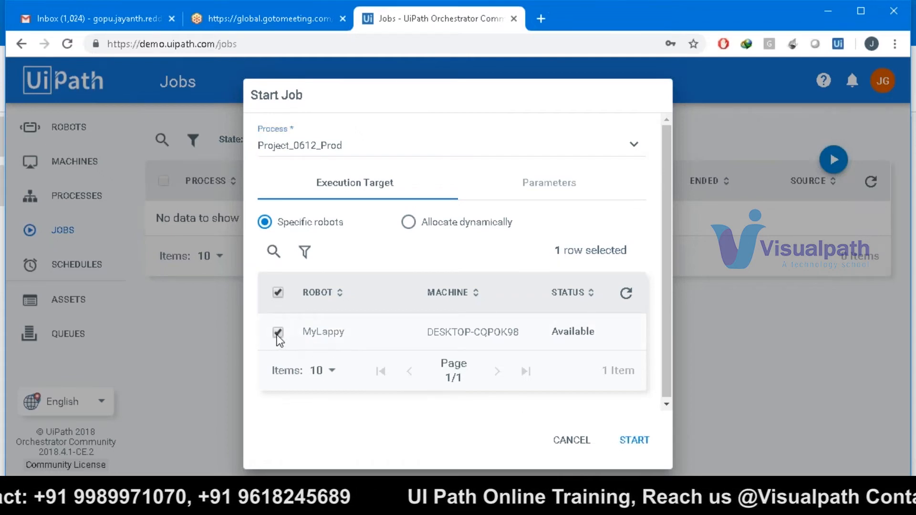
pyautogui.click(636, 443)
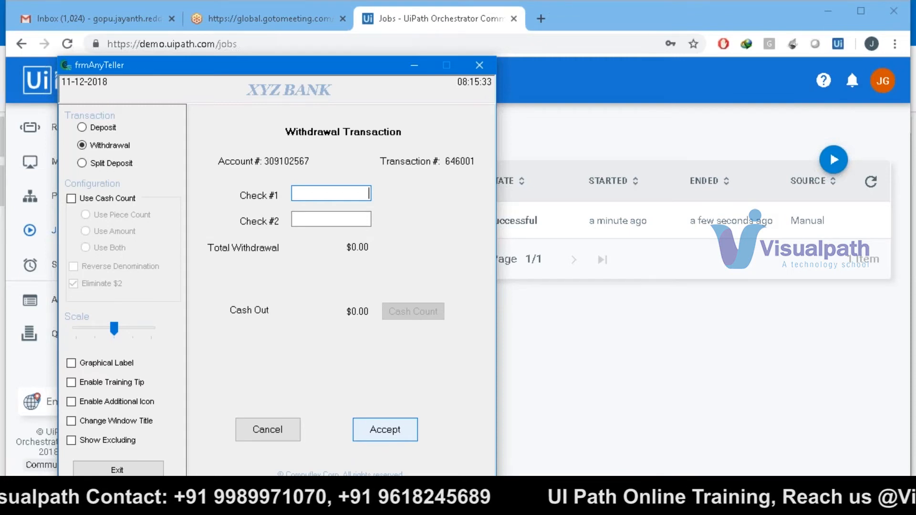
pyautogui.click(440, 503)
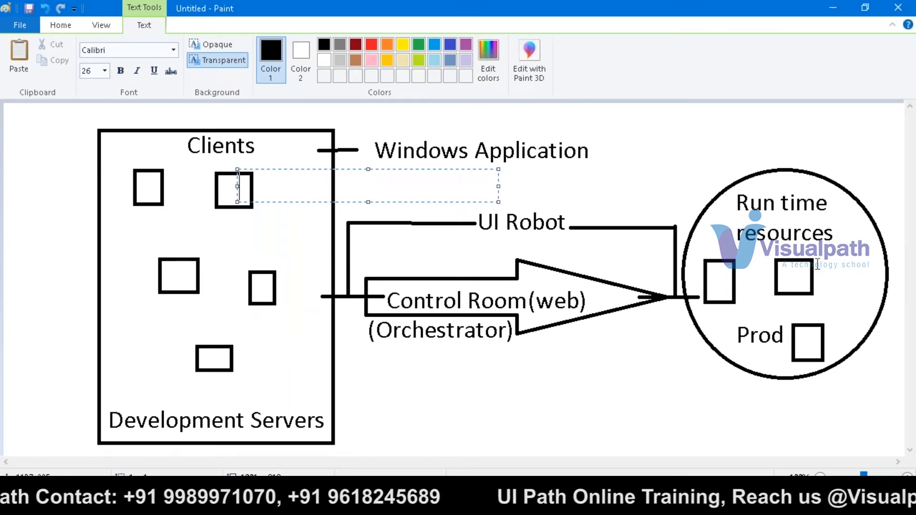
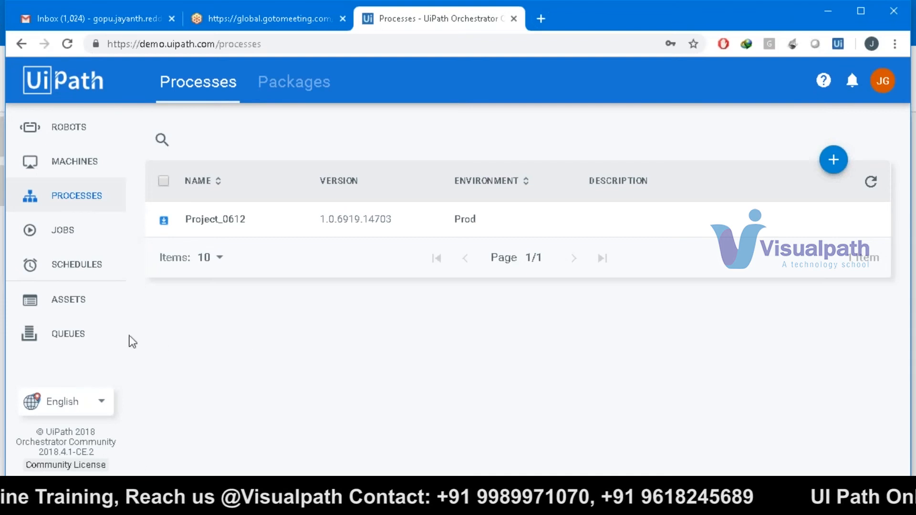
# - Go to Jobs, then Schedules, to view Schedule 1112 for Project_0612 in Prod at 08:00 AM
pyautogui.click(88, 235)
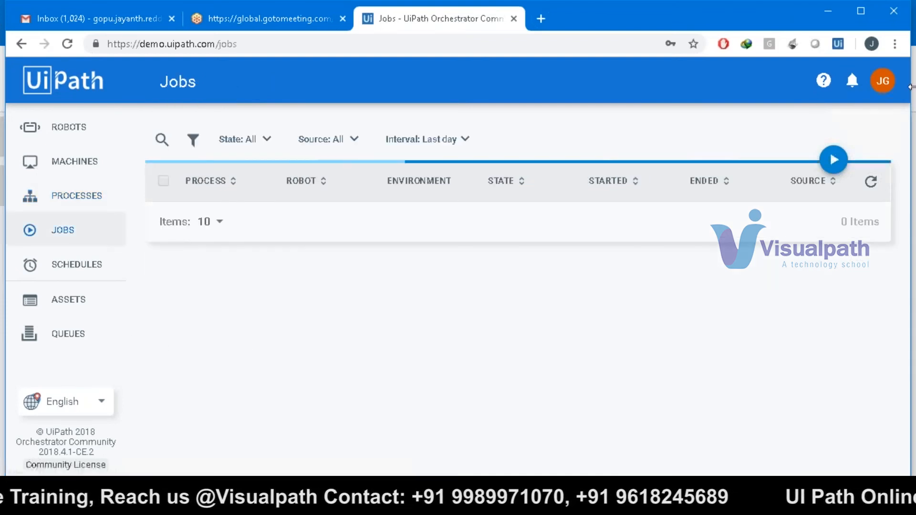
pyautogui.click(63, 268)
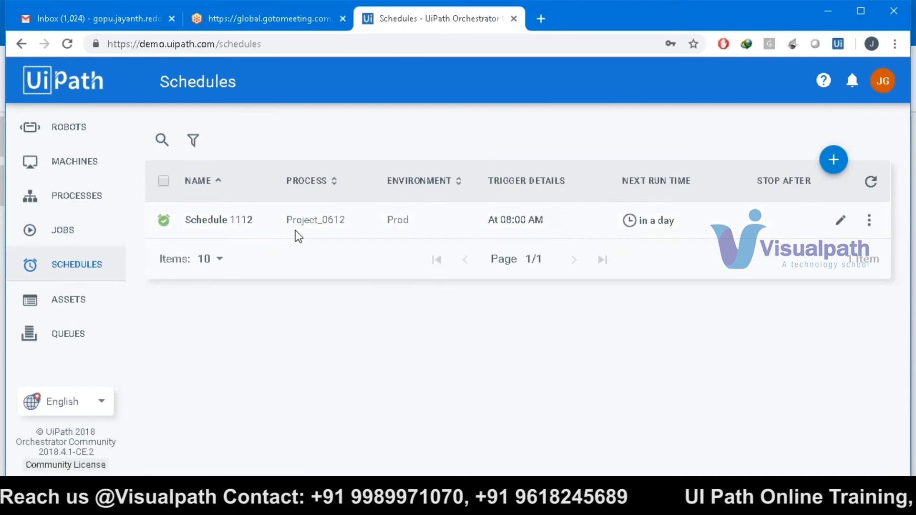
# - Return to the Jobs page and highlight robot MyLappy on the successful Project_0612 job
pyautogui.rightClick(54, 240)
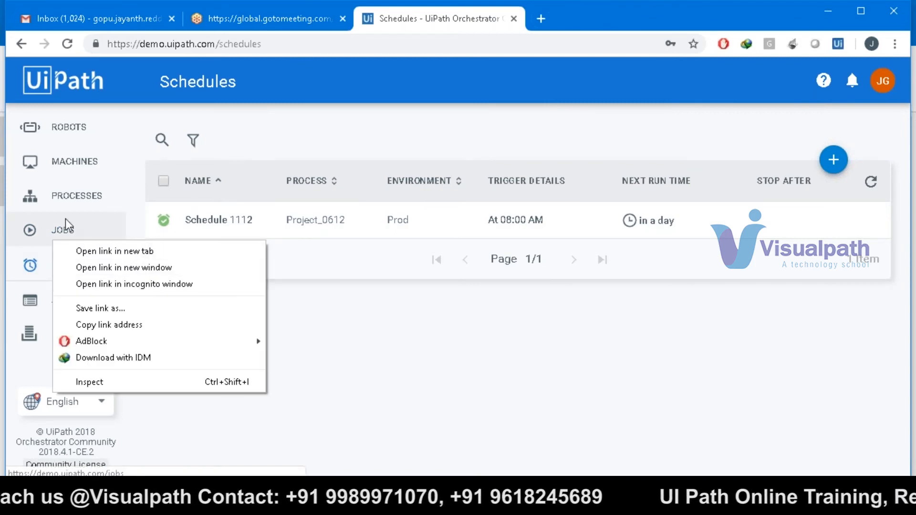
pyautogui.click(66, 225)
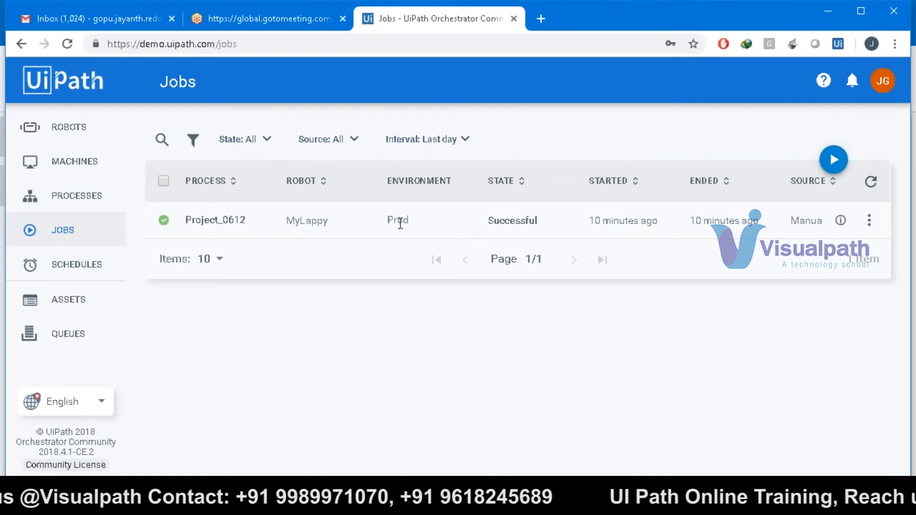
pyautogui.doubleClick(320, 219)
pyautogui.click(316, 418)
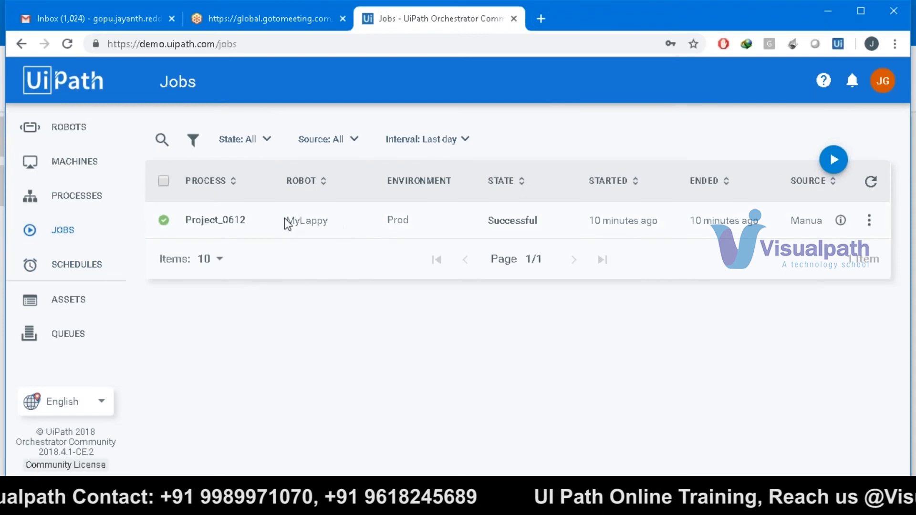
pyautogui.moveTo(285, 220); pyautogui.dragTo(339, 219)
pyautogui.click(374, 238)
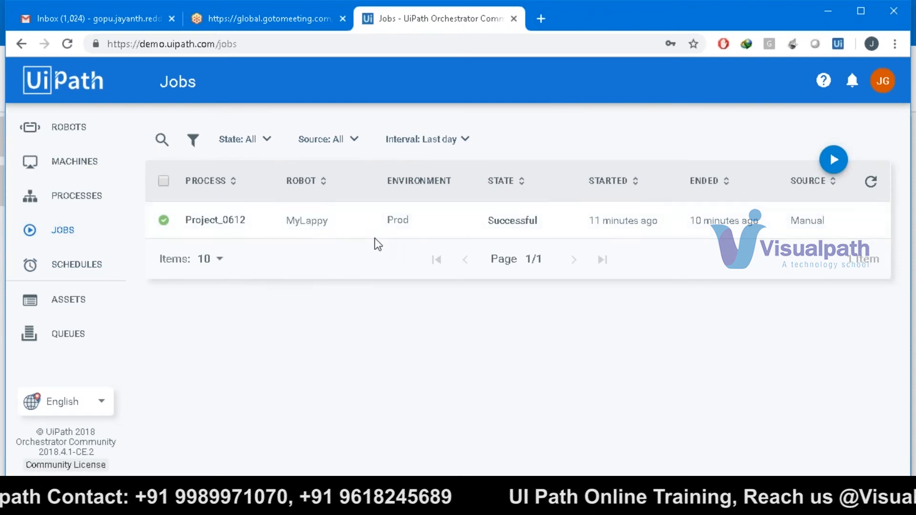
pyautogui.click(309, 270)
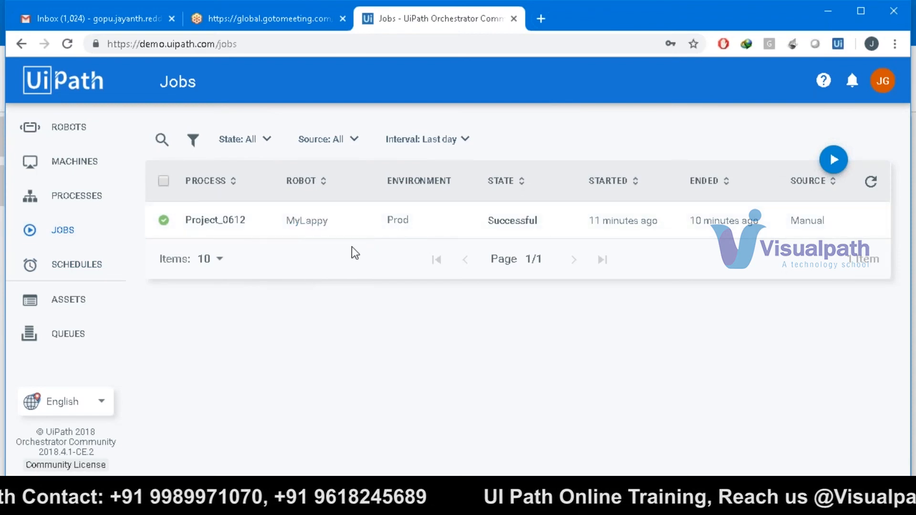
# - Launch a Project_0612_Prod job on robot MyLappy from the Start Job form
pyautogui.click(834, 161)
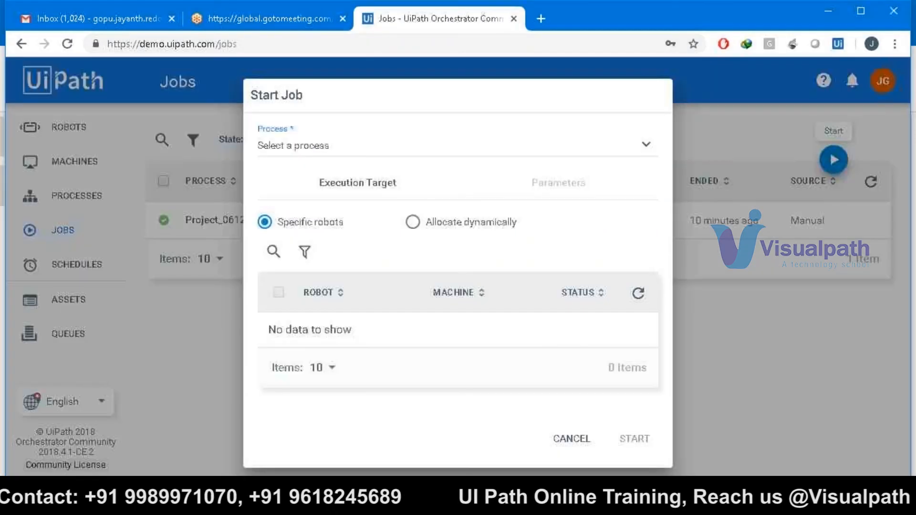
pyautogui.click(374, 156)
pyautogui.click(343, 174)
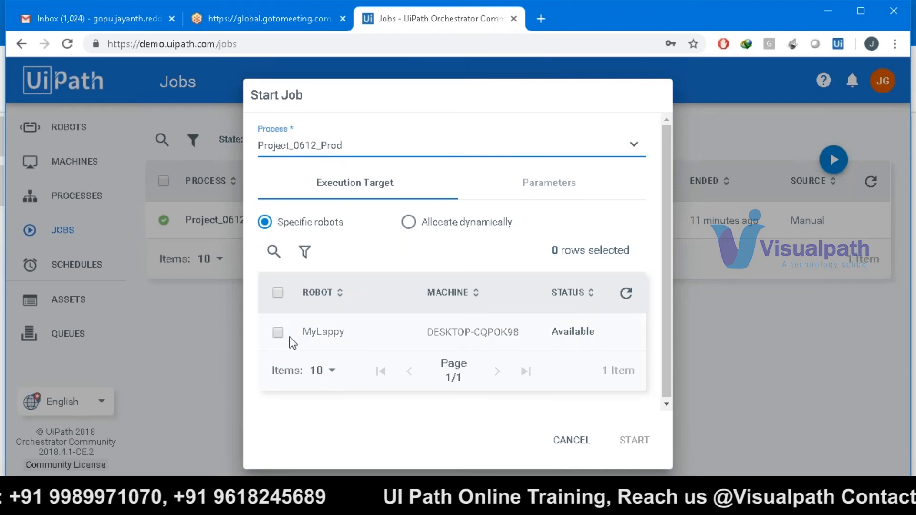
pyautogui.click(425, 501)
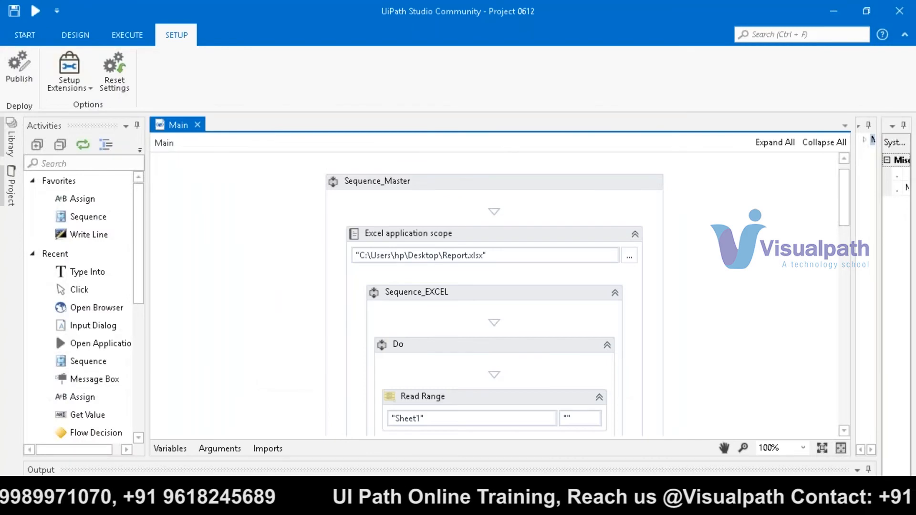
pyautogui.click(444, 504)
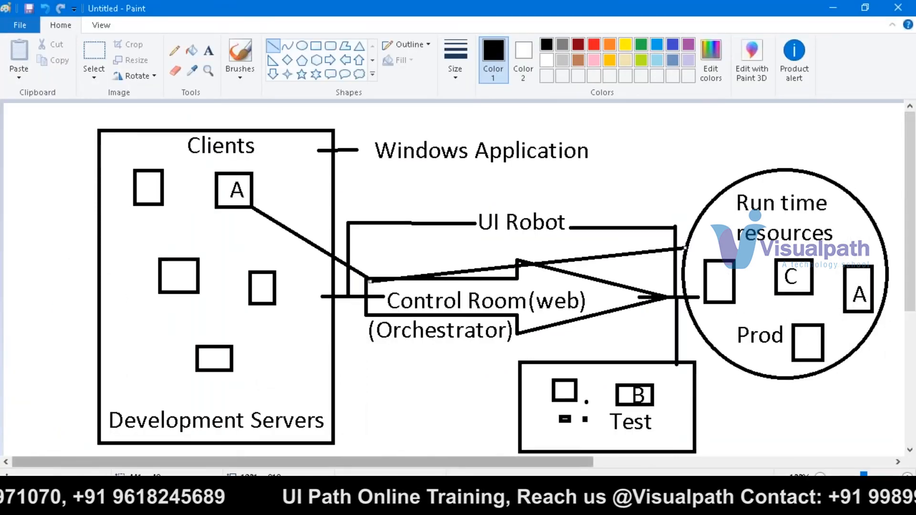
pyautogui.click(405, 503)
pyautogui.click(372, 503)
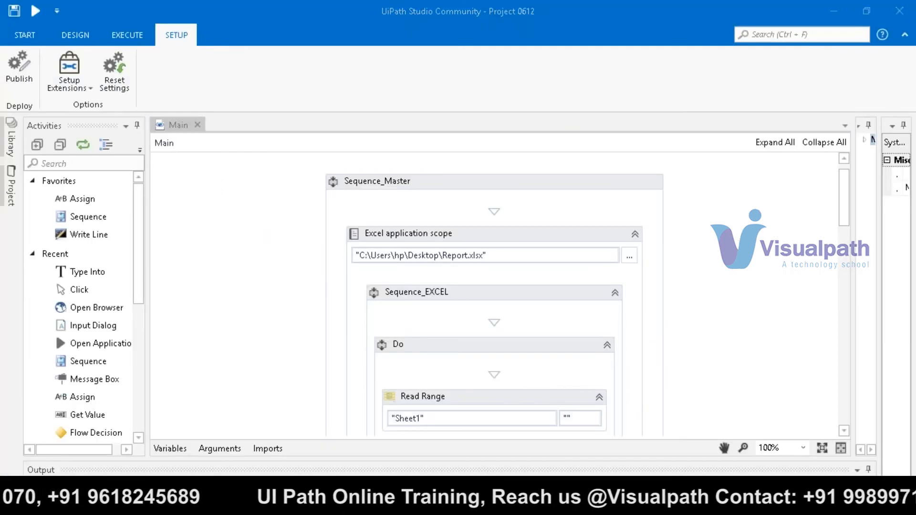
pyautogui.click(278, 333)
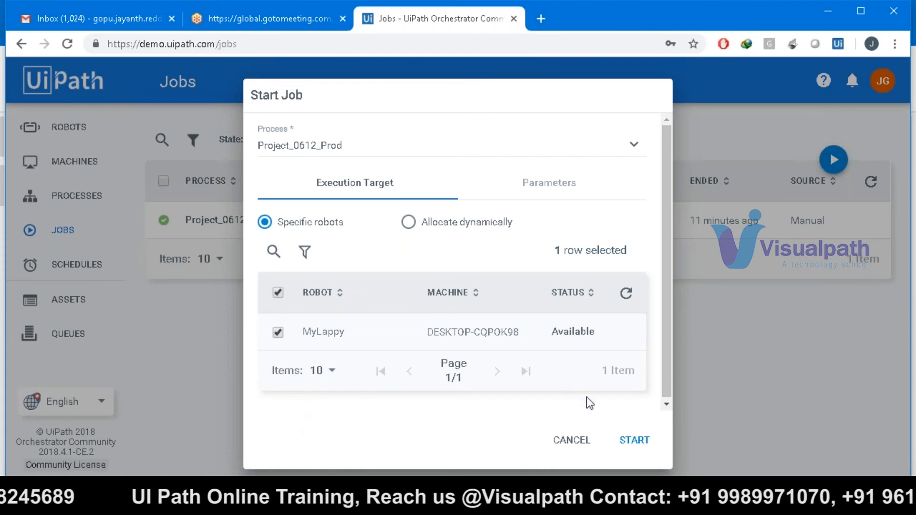
pyautogui.click(617, 427)
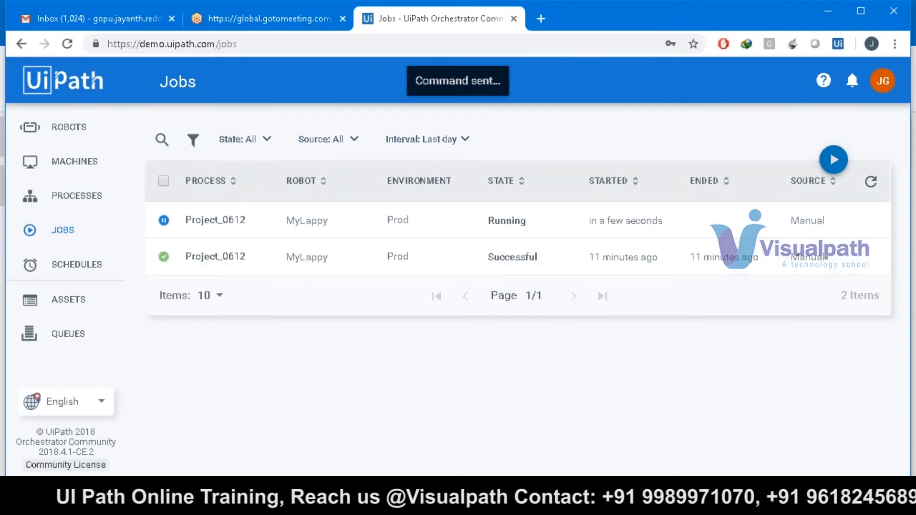
# - Close the frmAnyTeller bank window after the run, then return via Studio to the Jobs page
pyautogui.moveTo(586, 499)
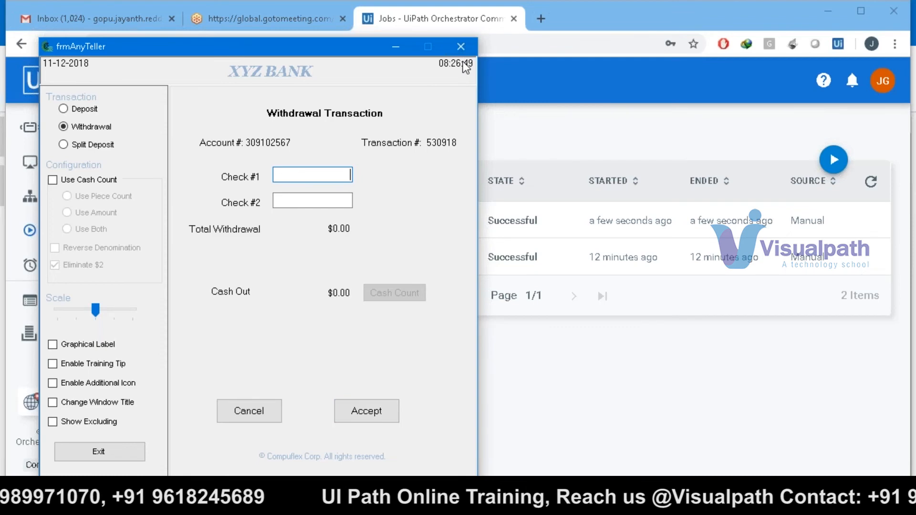
pyautogui.click(461, 47)
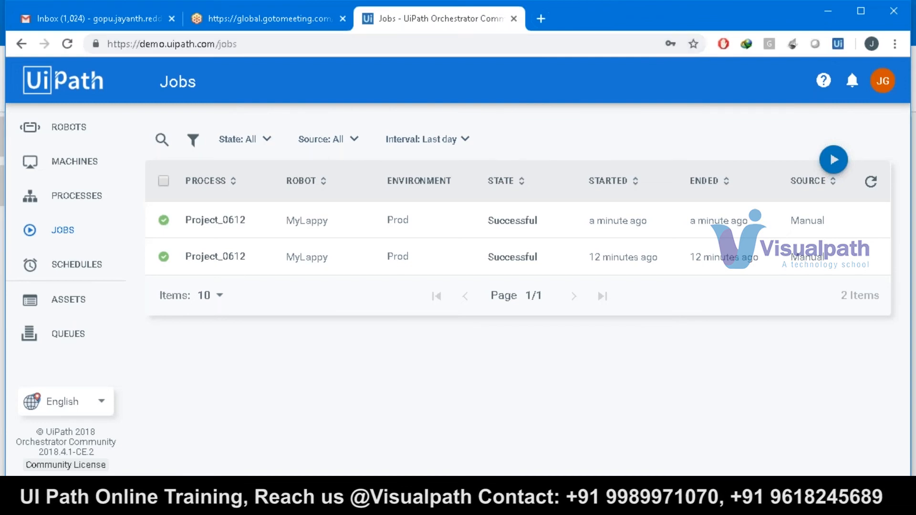
pyautogui.moveTo(405, 502)
pyautogui.click(404, 502)
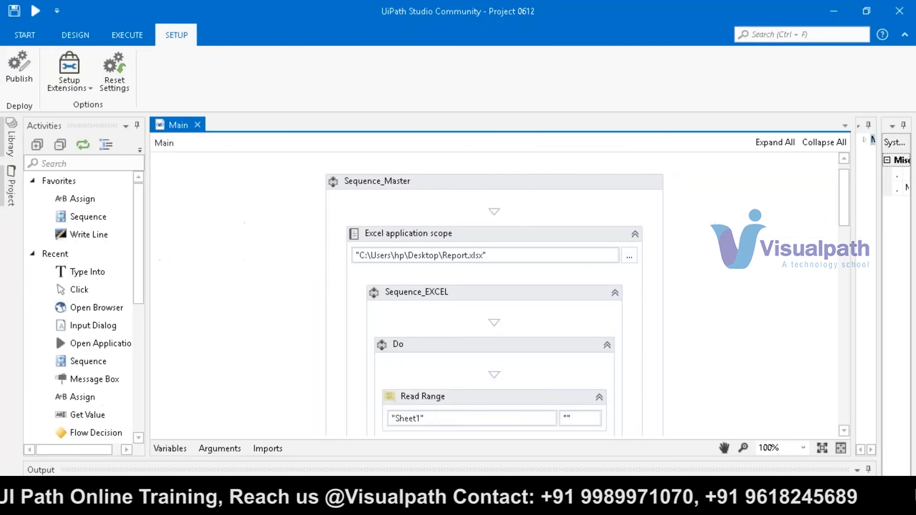
pyautogui.click(405, 502)
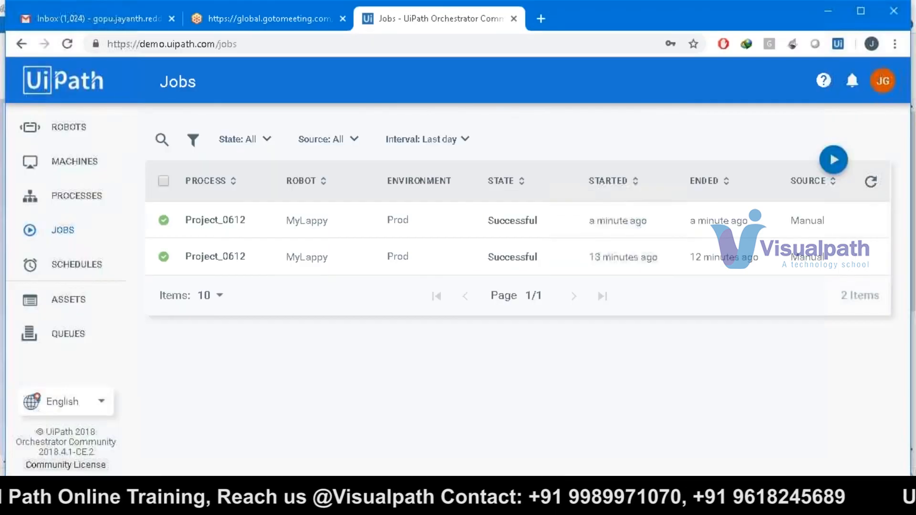
# - On the Processes page, try deploying Project_0612 version 1.0.6919.15126 to the Dev environment
pyautogui.click(84, 207)
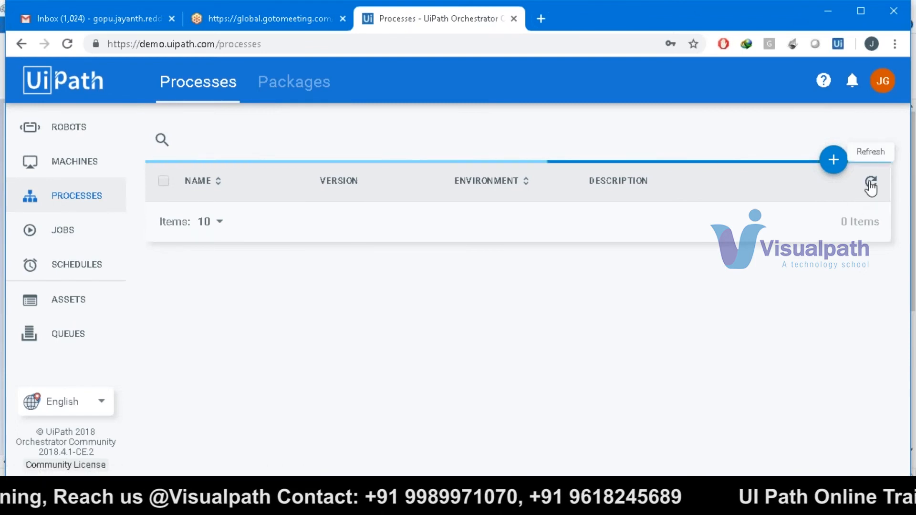
pyautogui.click(834, 163)
pyautogui.click(420, 144)
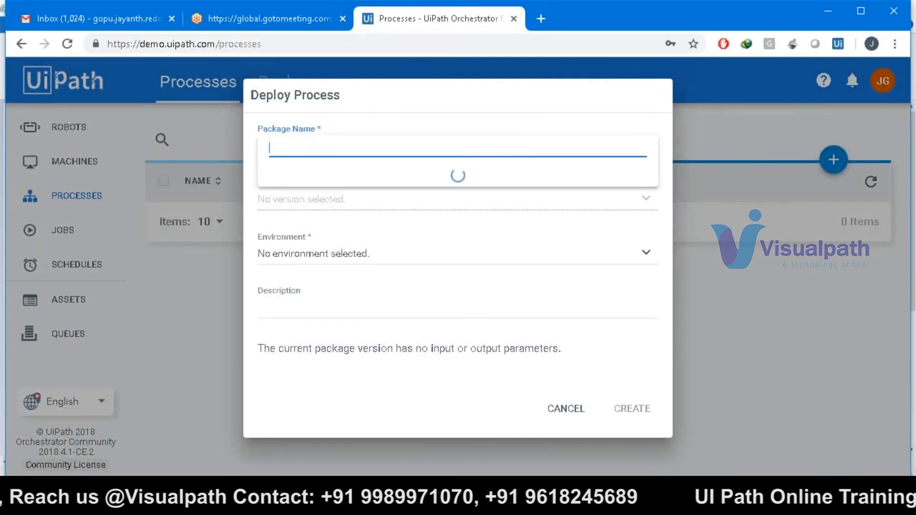
pyautogui.click(420, 180)
pyautogui.click(415, 196)
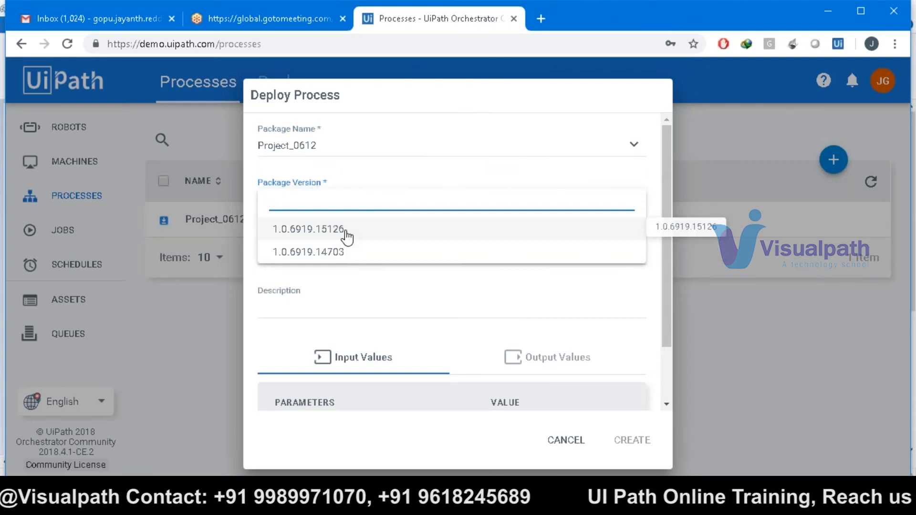
pyautogui.moveTo(545, 504)
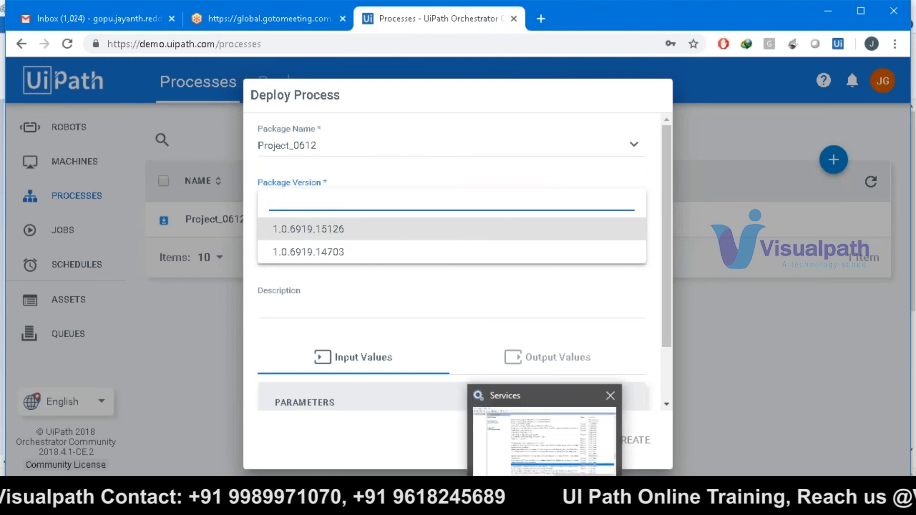
pyautogui.click(398, 440)
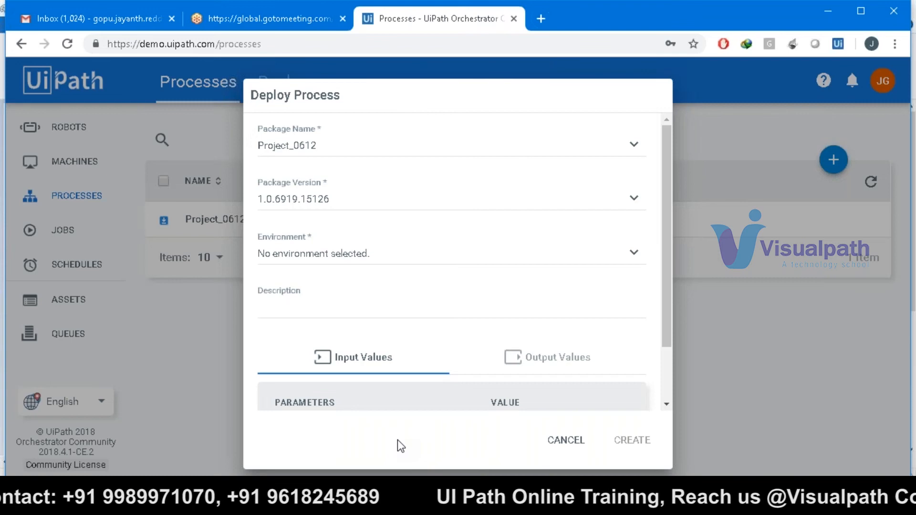
pyautogui.click(359, 245)
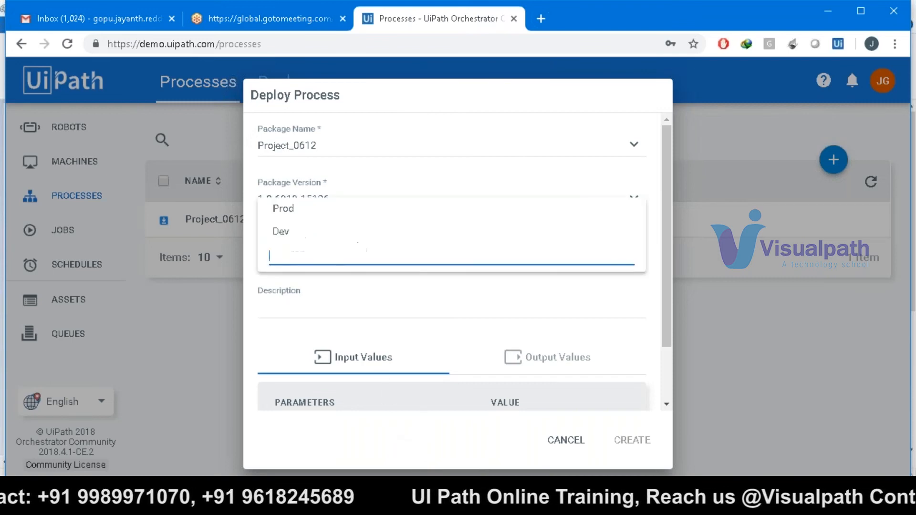
pyautogui.click(340, 225)
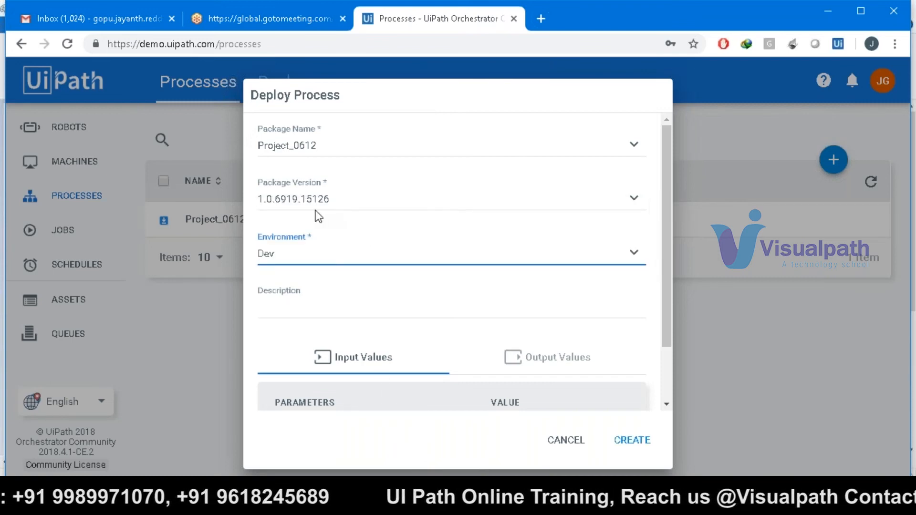
pyautogui.click(626, 443)
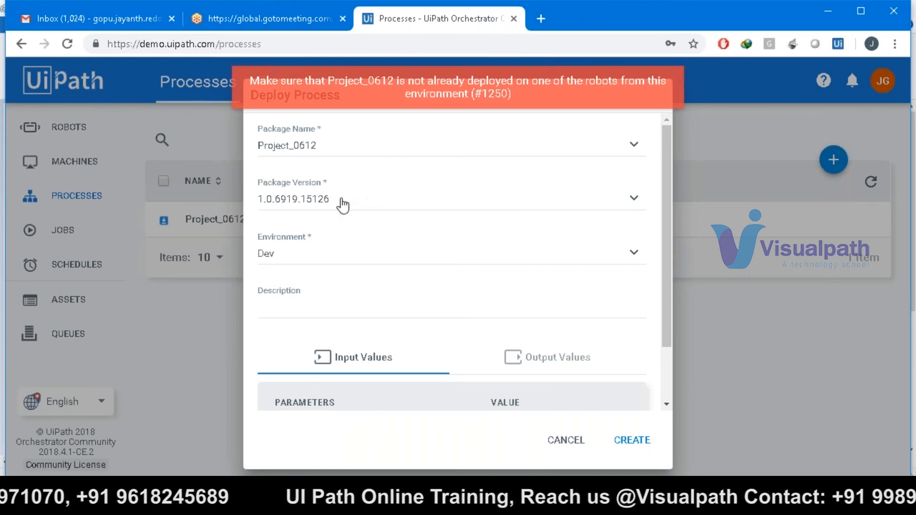
# - Retry with Prod, abandon the form, and delete the existing Project_0612 deployment
pyautogui.click(313, 258)
pyautogui.click(301, 213)
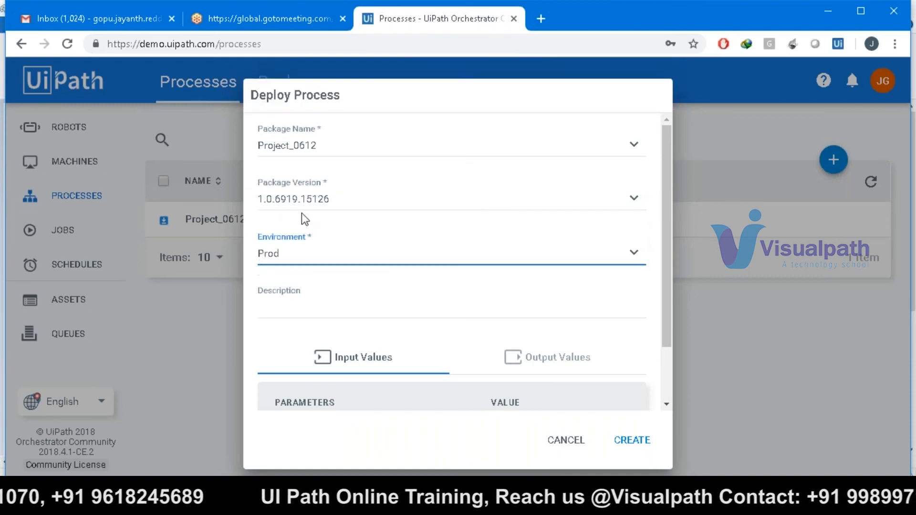
pyautogui.click(631, 439)
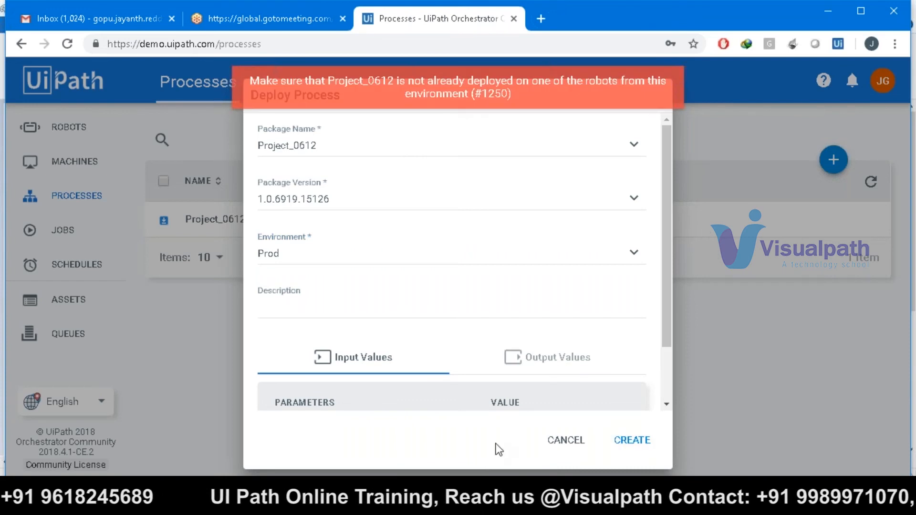
pyautogui.click(569, 443)
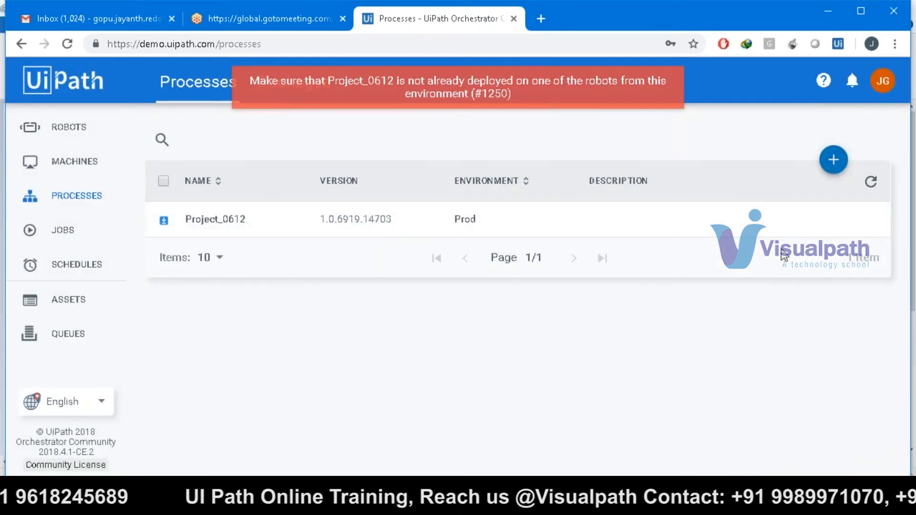
pyautogui.click(868, 221)
pyautogui.click(592, 293)
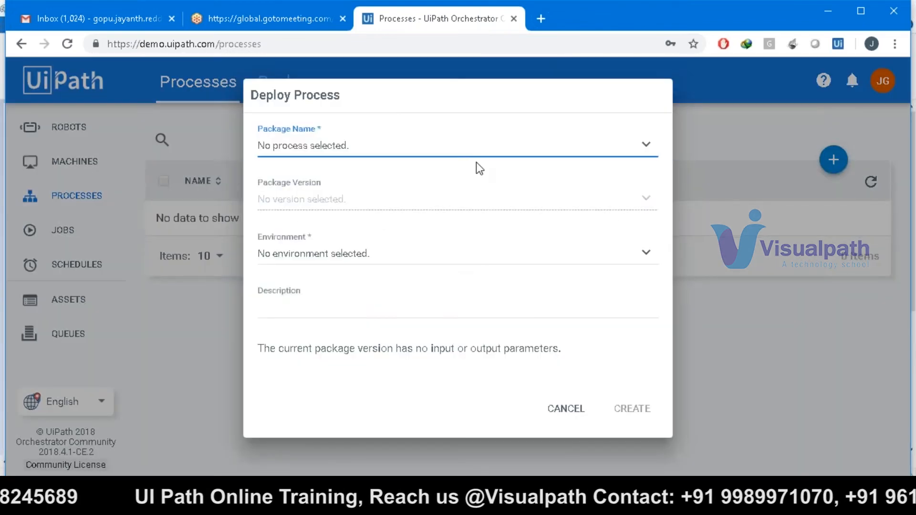
# - Deploy Project_0612 version 1.0.6919.15126 to Prod and highlight its 15126 build number
pyautogui.click(476, 152)
pyautogui.click(447, 175)
pyautogui.click(452, 196)
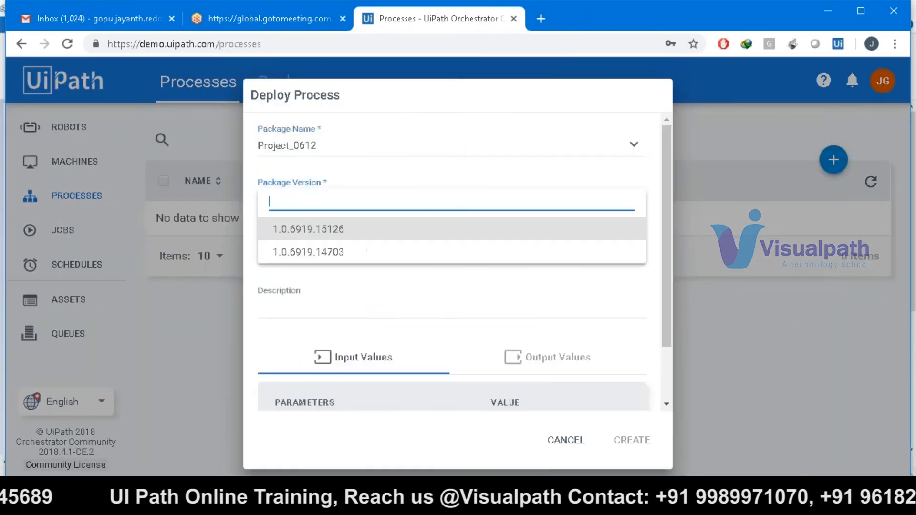
pyautogui.click(422, 234)
pyautogui.click(482, 323)
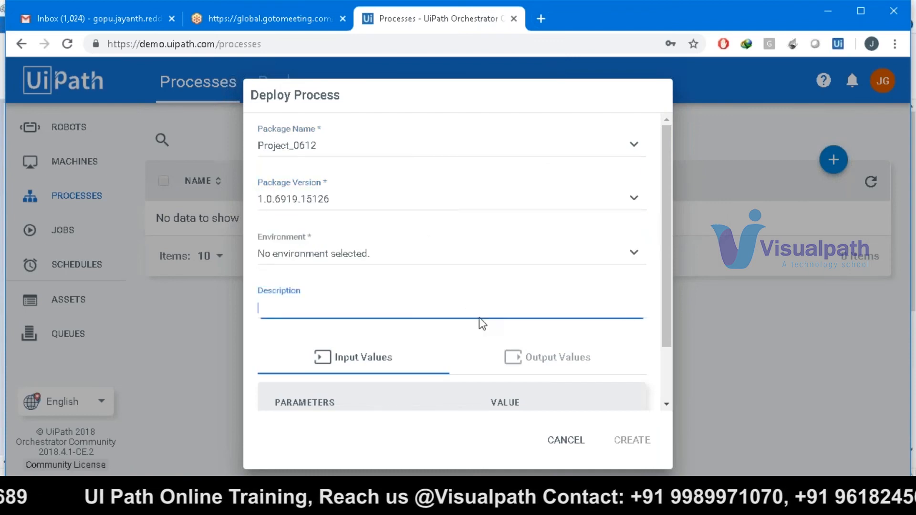
pyautogui.click(483, 261)
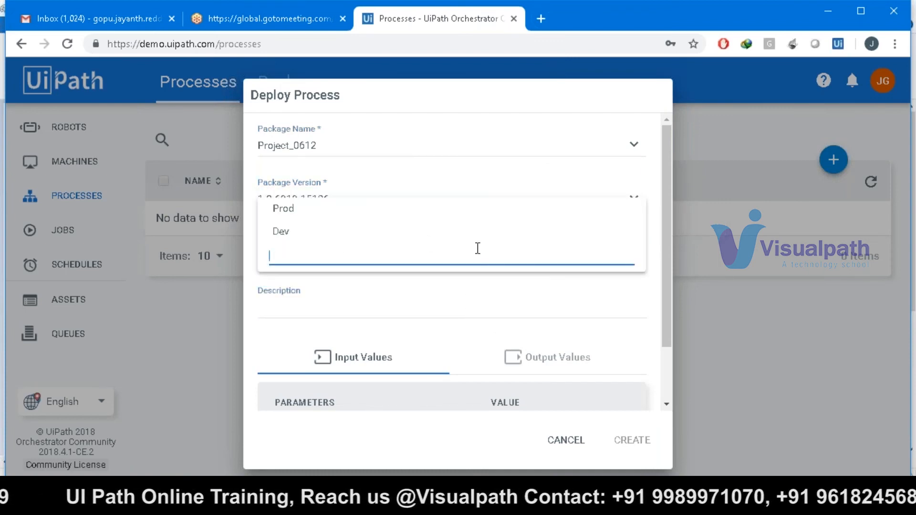
pyautogui.click(478, 209)
pyautogui.click(624, 439)
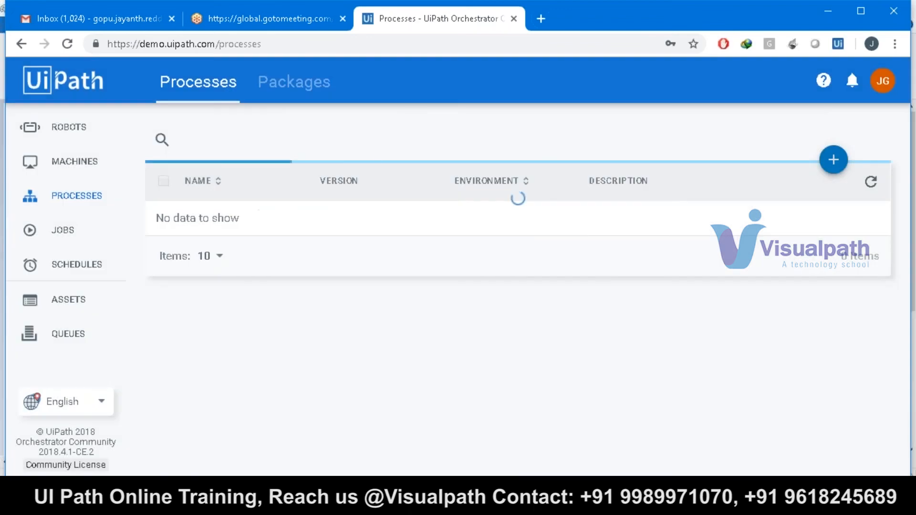
pyautogui.moveTo(392, 221); pyautogui.dragTo(363, 227)
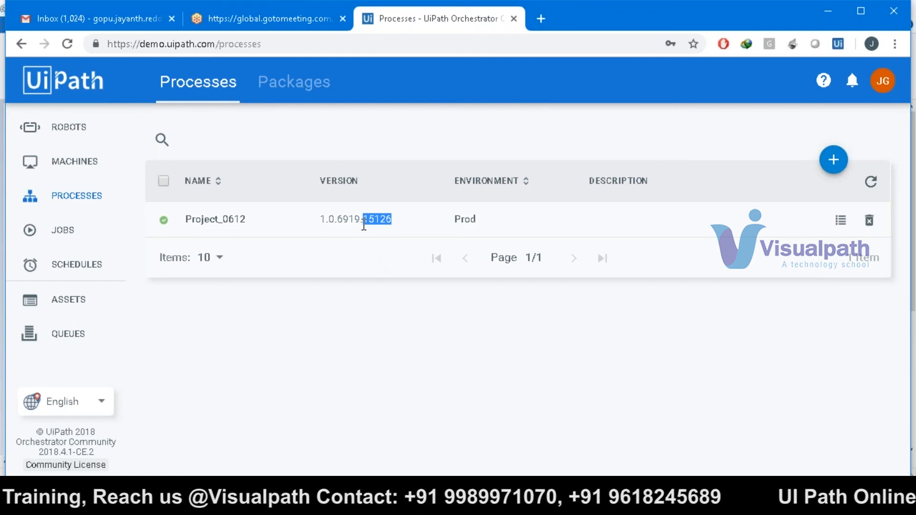
pyautogui.moveTo(841, 220)
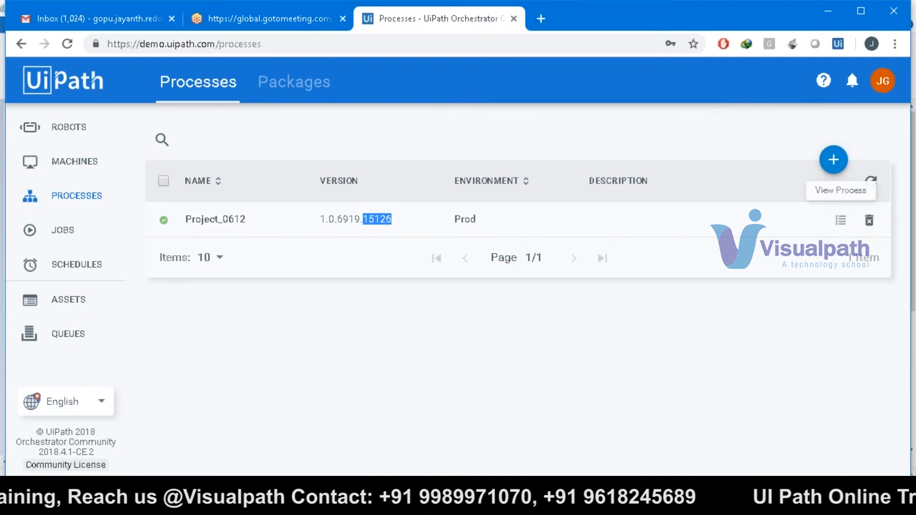
# - In Project_0612's version history, switch to older version 1.0.6919.14703
pyautogui.click(841, 220)
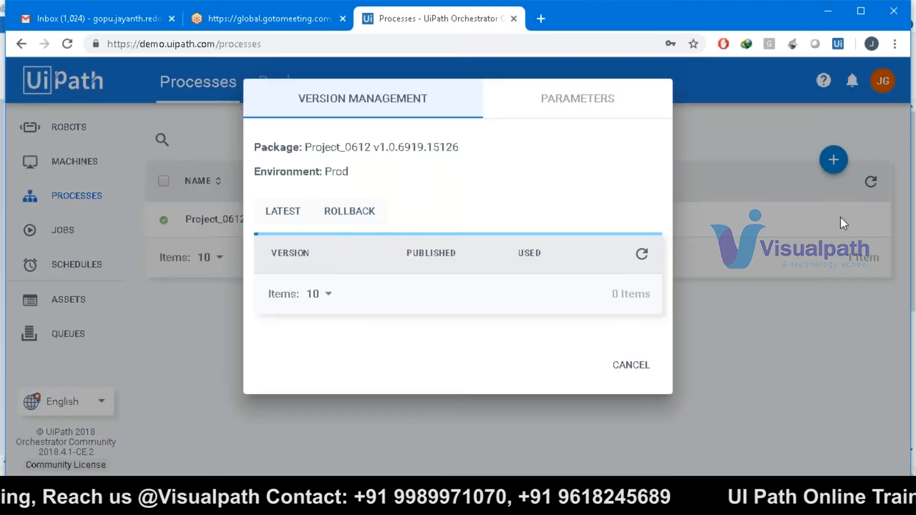
pyautogui.click(342, 211)
pyautogui.moveTo(313, 314)
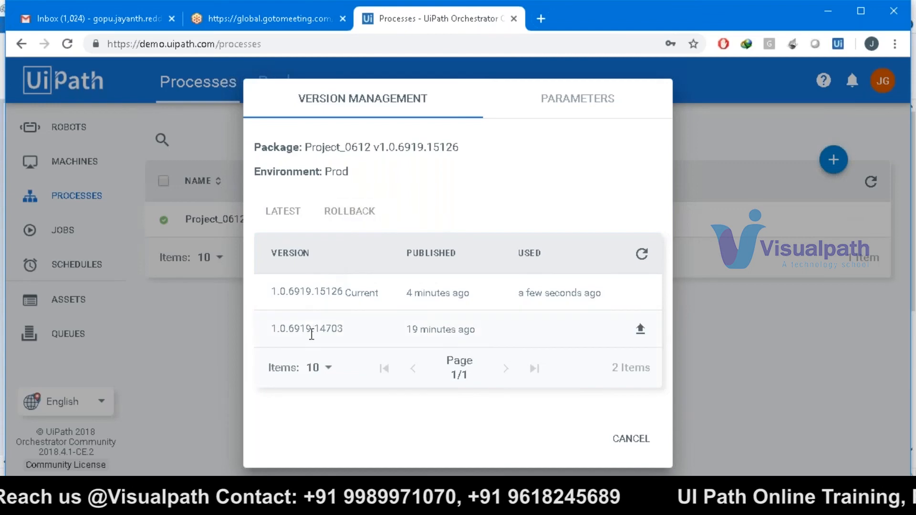
pyautogui.click(640, 329)
pyautogui.click(576, 299)
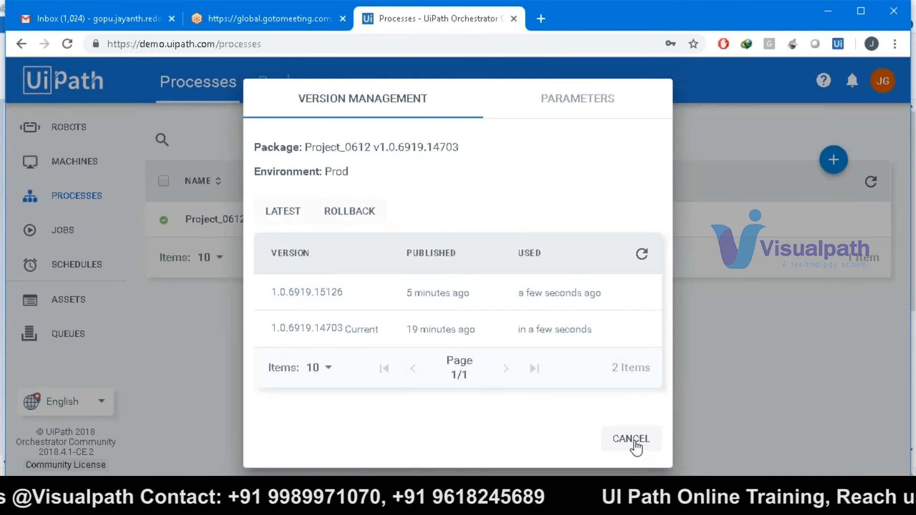
pyautogui.moveTo(343, 329); pyautogui.dragTo(379, 329)
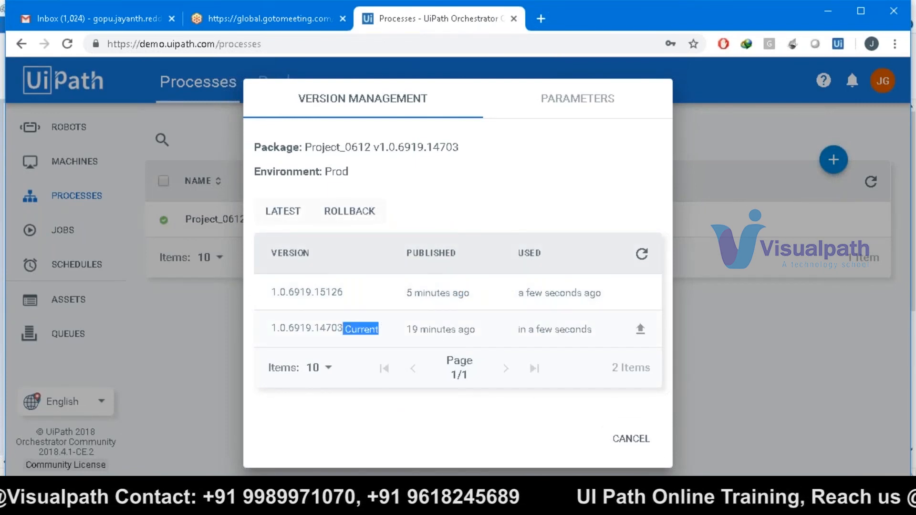
pyautogui.click(630, 445)
# - Highlight the 14703 version, then switch back to 1.0.6919.15126
pyautogui.moveTo(361, 223); pyautogui.dragTo(387, 221)
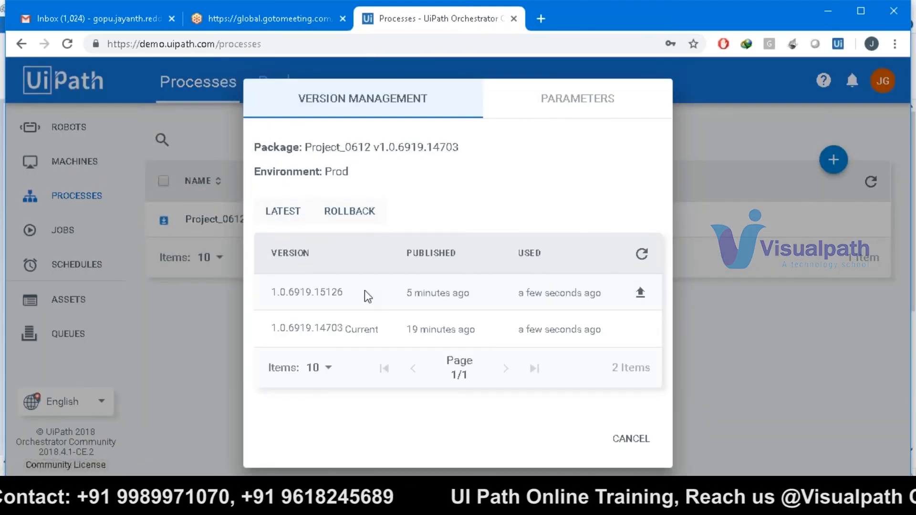
pyautogui.click(639, 293)
pyautogui.click(568, 297)
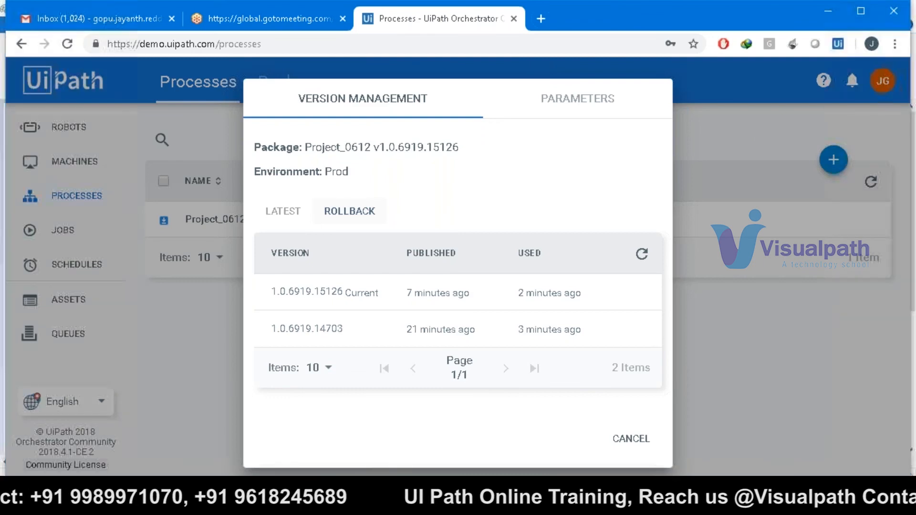
pyautogui.press('super')
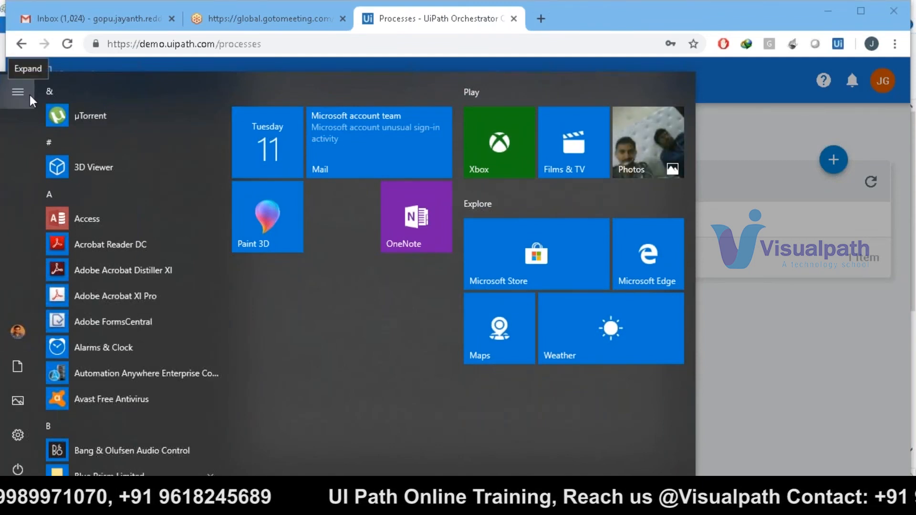
pyautogui.click(785, 396)
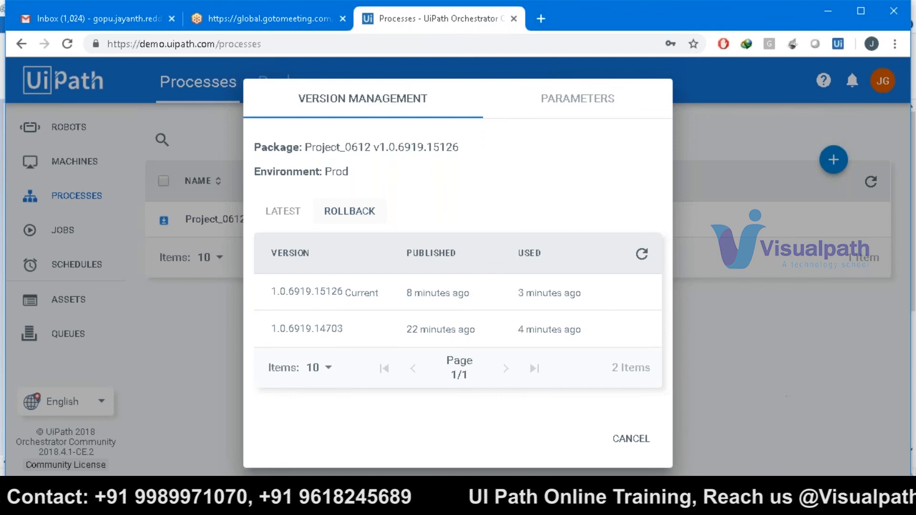
pyautogui.moveTo(334, 504)
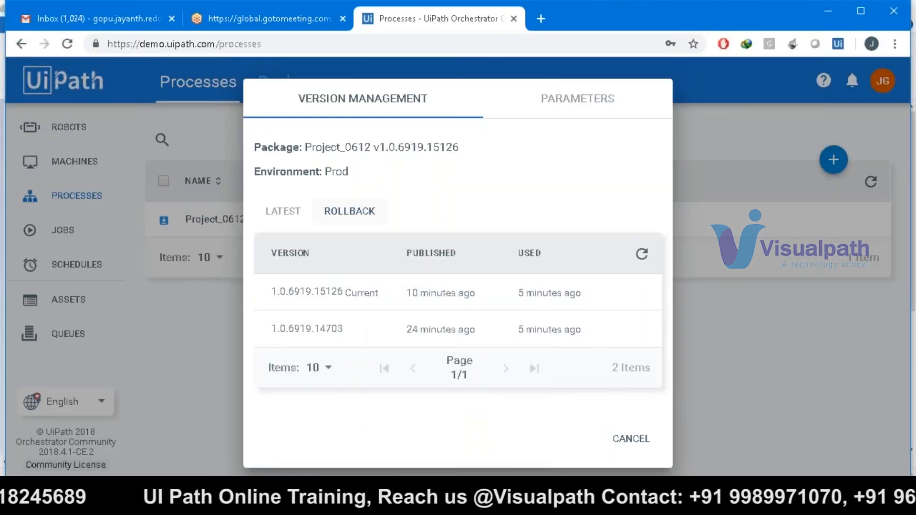
pyautogui.click(334, 504)
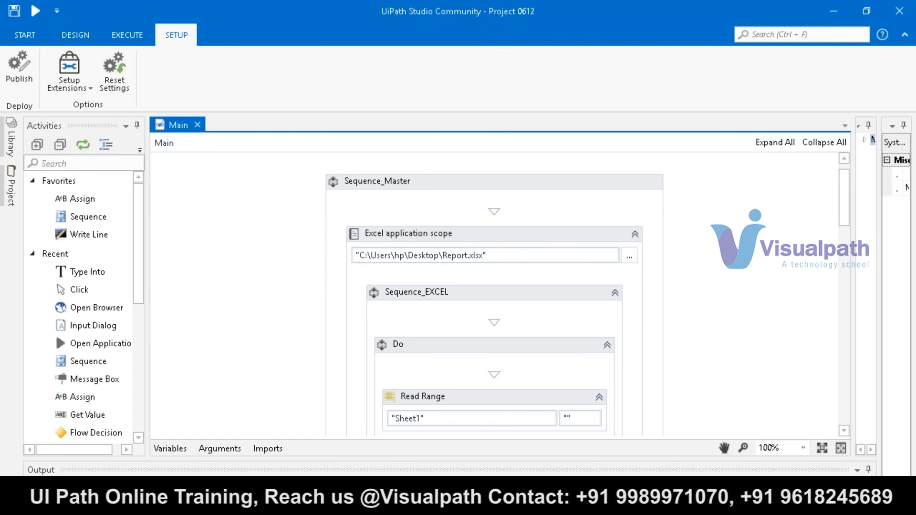
pyautogui.press('super')
pyautogui.press('Escape')
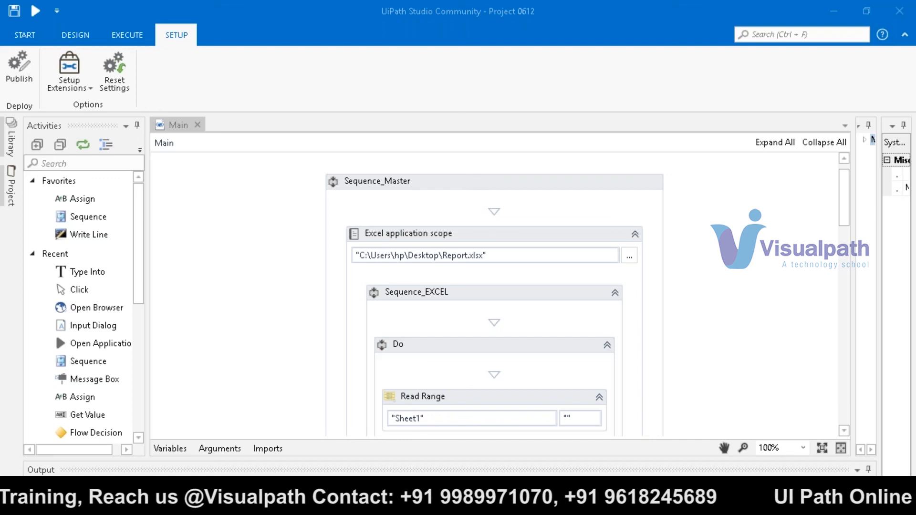
pyautogui.press('super')
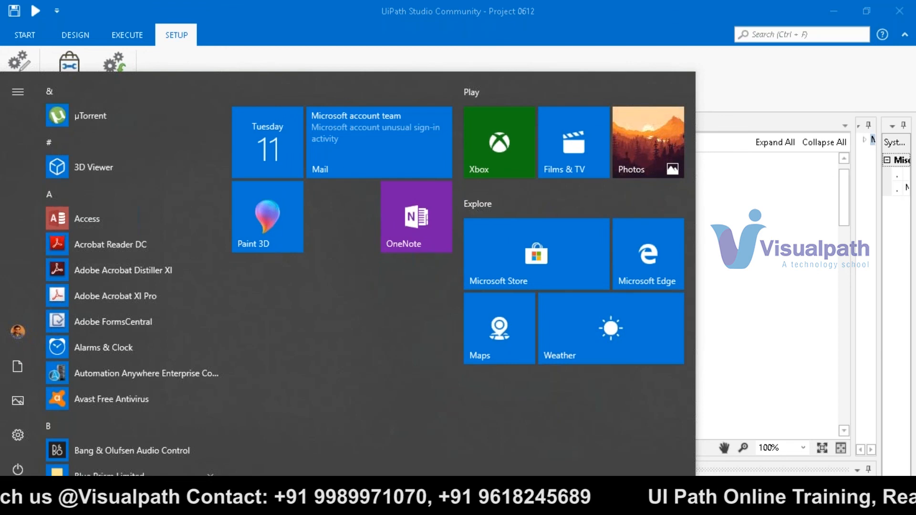
pyautogui.press('super')
pyautogui.rightClick(404, 503)
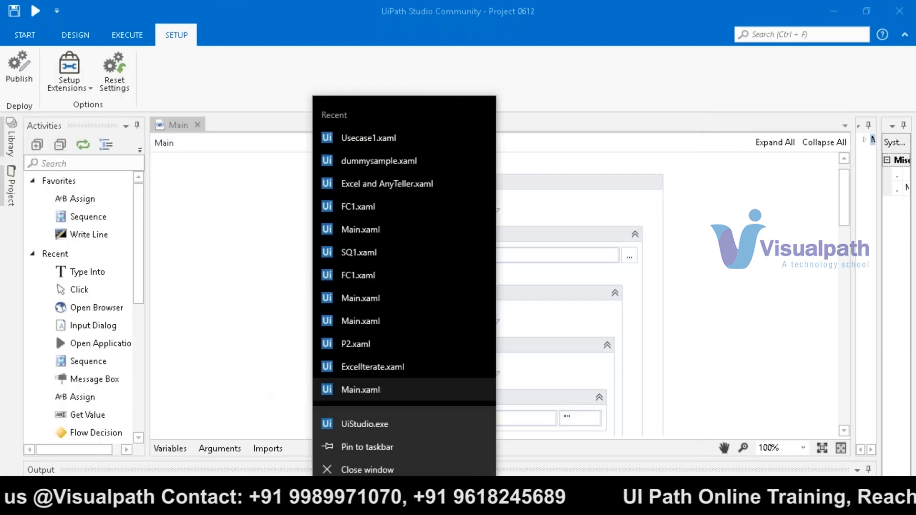
pyautogui.press('Escape')
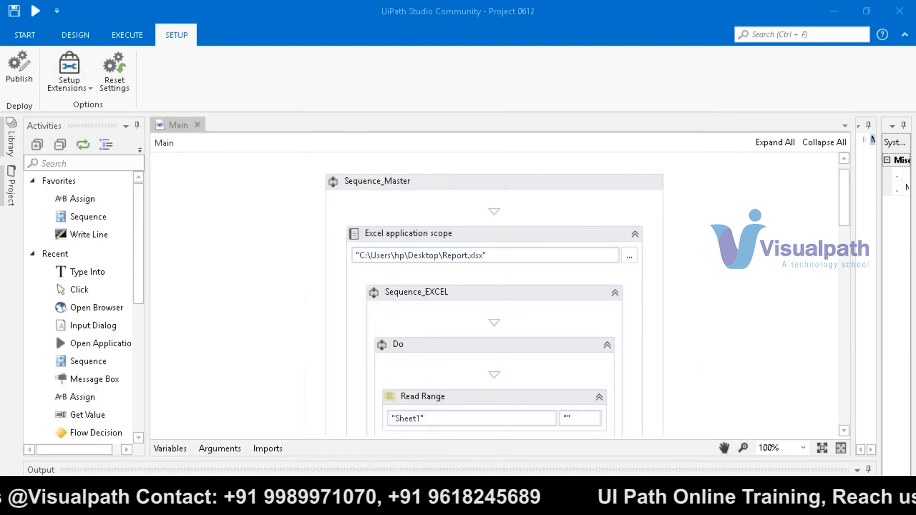
pyautogui.moveTo(474, 504)
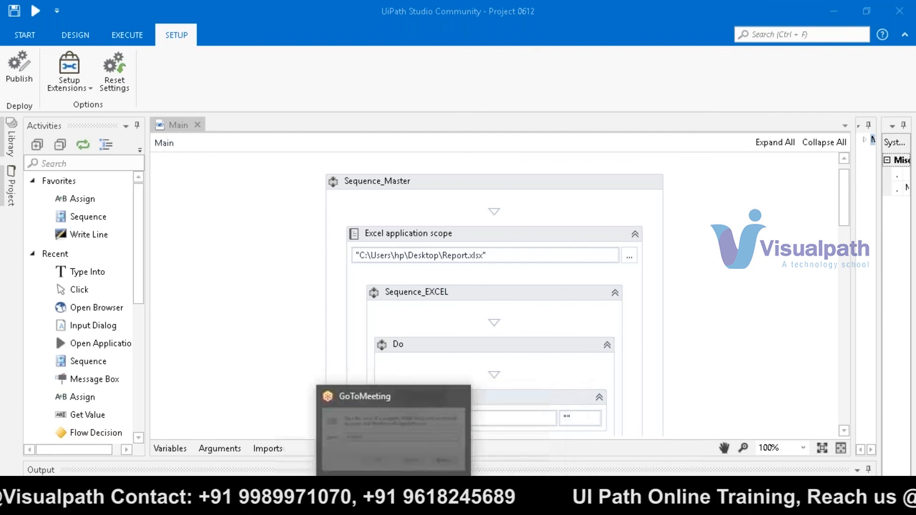
pyautogui.click(332, 503)
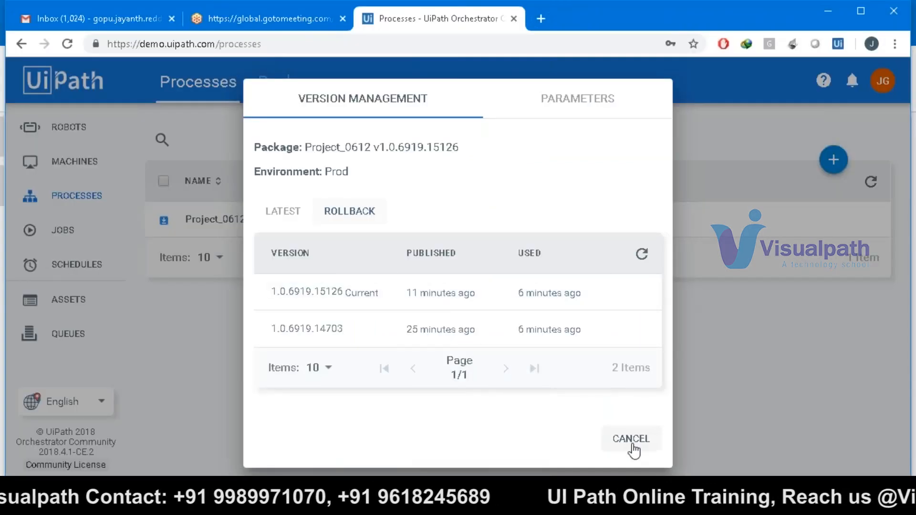
# - Cancel Version Management, sort the Jobs list by Source, and bring up the Start Job form
pyautogui.click(631, 439)
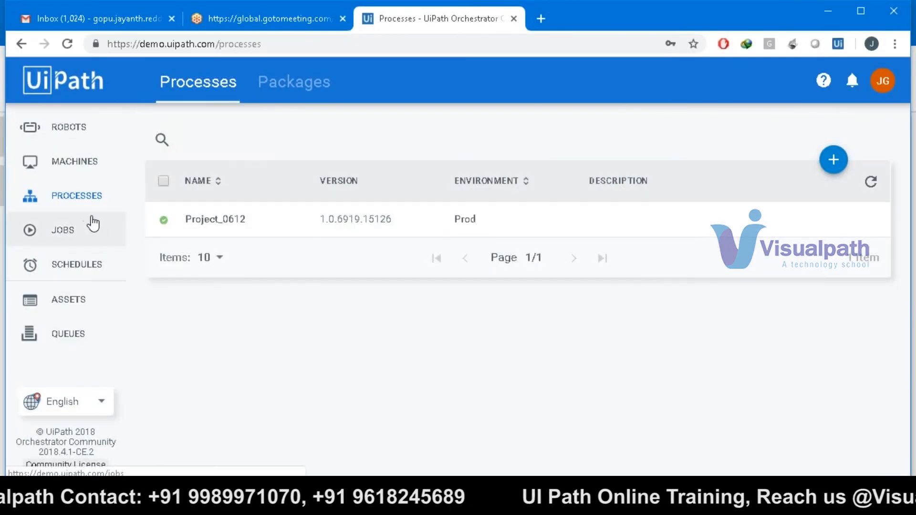
pyautogui.click(98, 238)
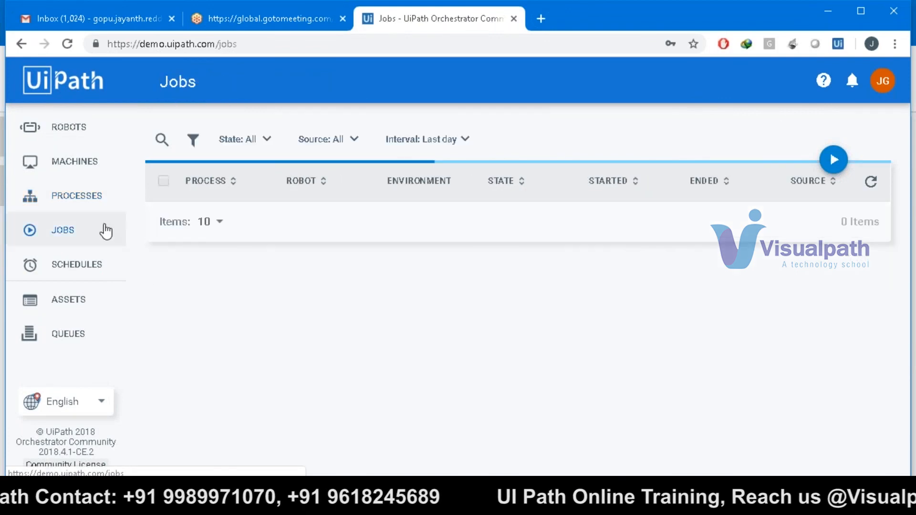
pyautogui.click(820, 165)
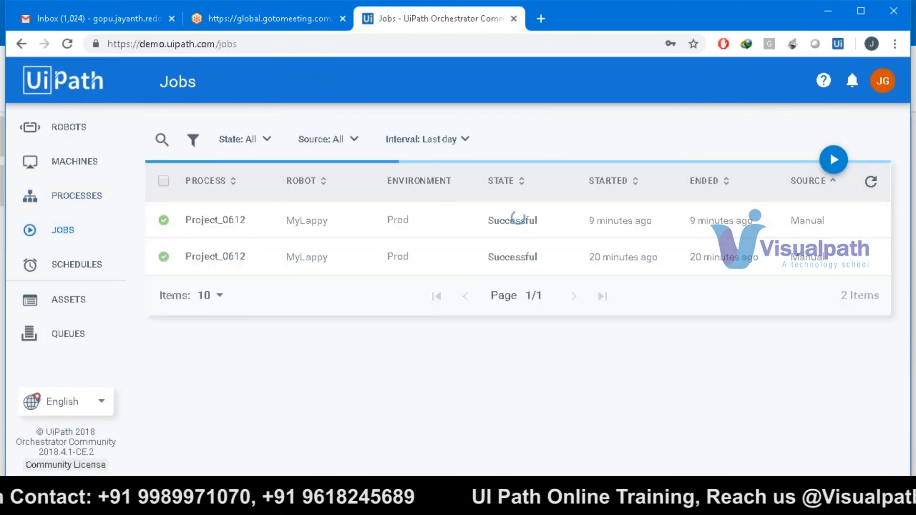
pyautogui.click(833, 162)
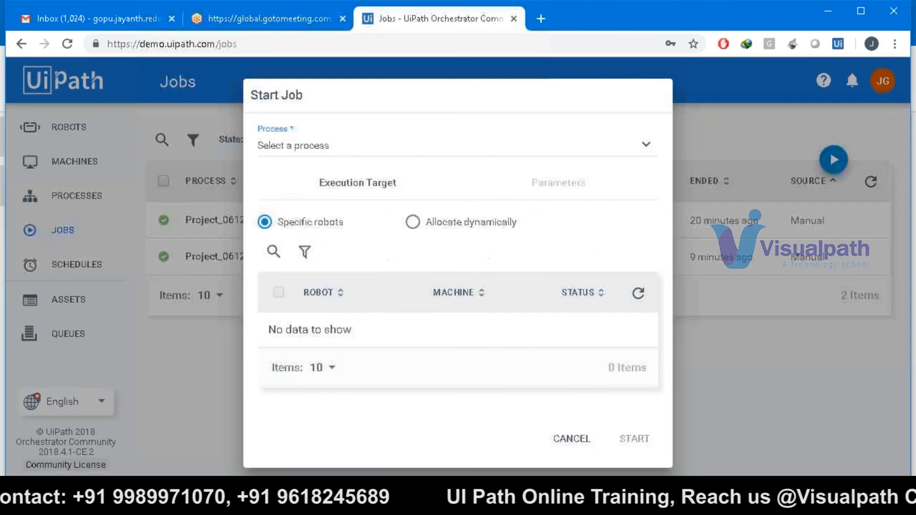
# - Choose Project_0612_Prod on MyLappy and review Parameters, then cancel and go to Assets
pyautogui.click(356, 148)
pyautogui.click(354, 177)
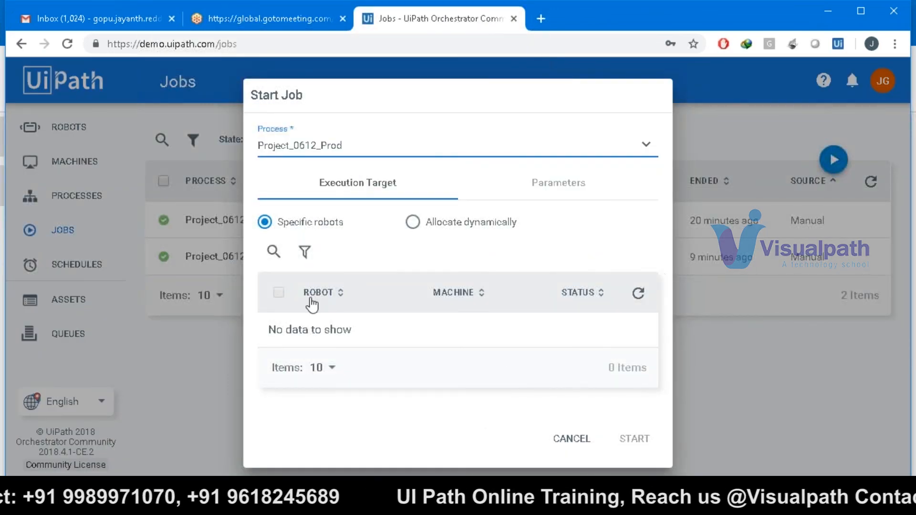
pyautogui.click(278, 332)
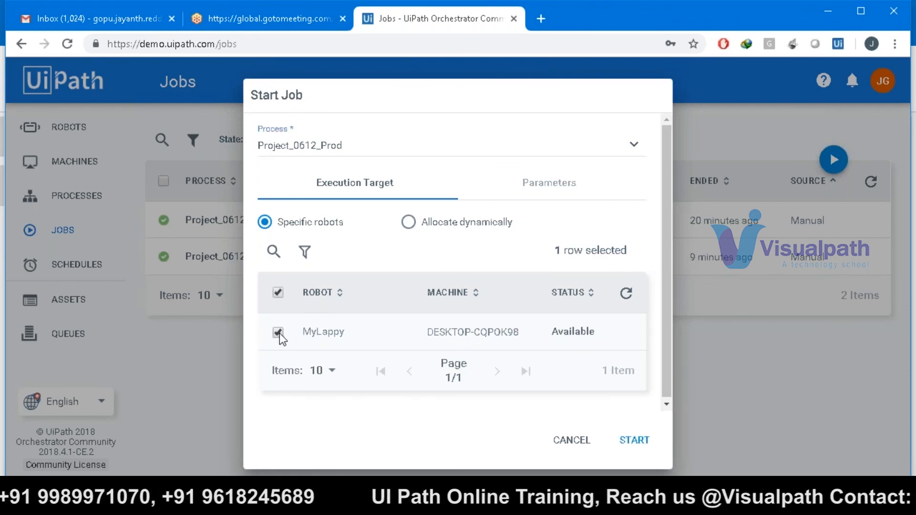
pyautogui.click(582, 185)
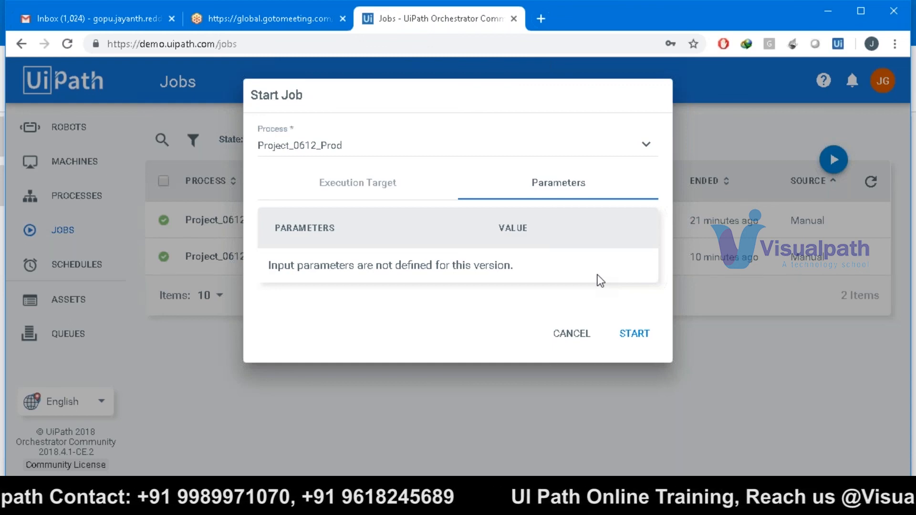
pyautogui.click(575, 335)
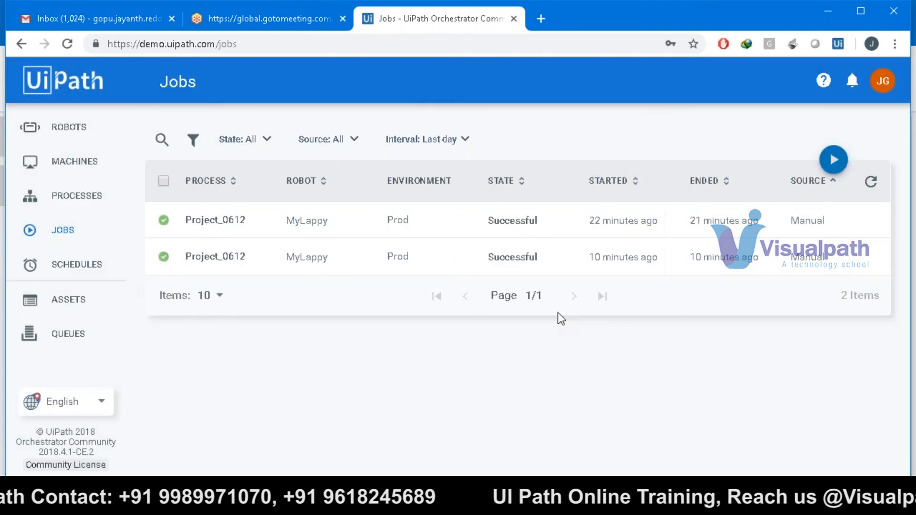
pyautogui.click(73, 306)
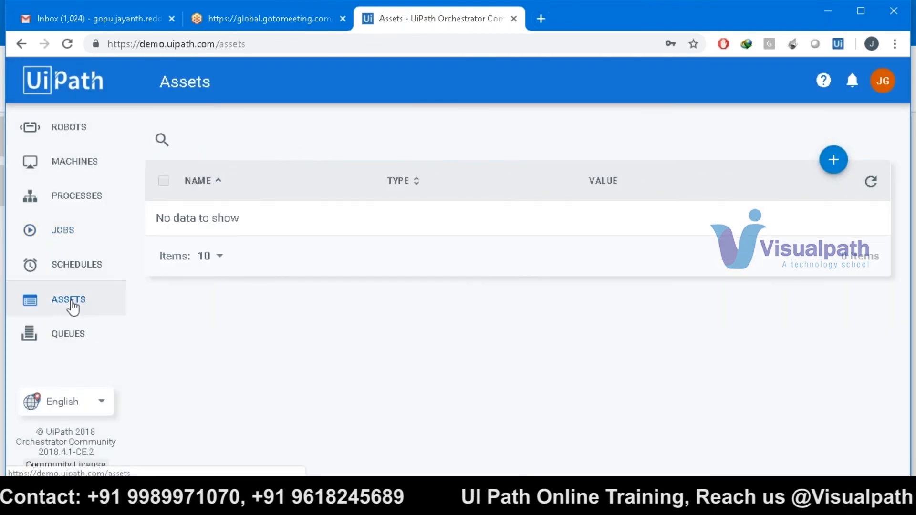